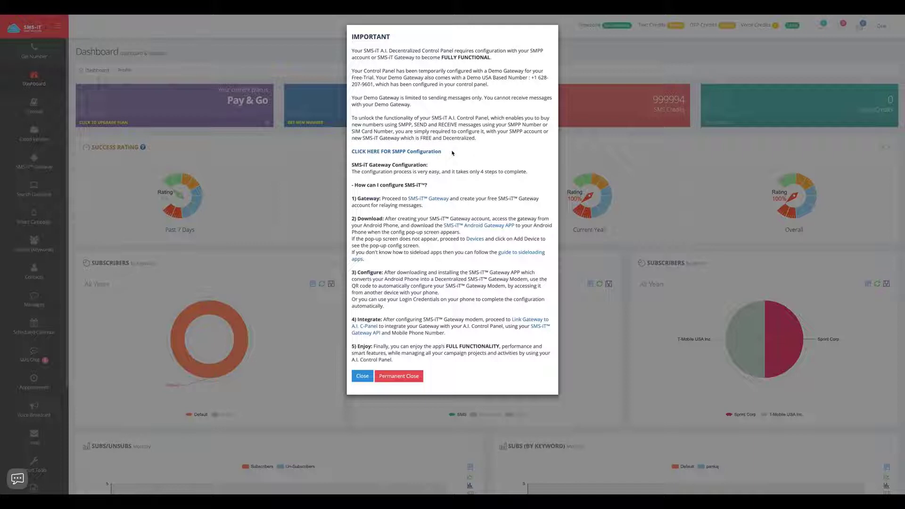
Highlight the SMPP configuration link and the SMS-iT Gateway configuration instructions in the notice, and dismiss the notice.
{"action": "left_click_drag", "start_coordinate": [452, 152], "coordinate": [353, 152]}
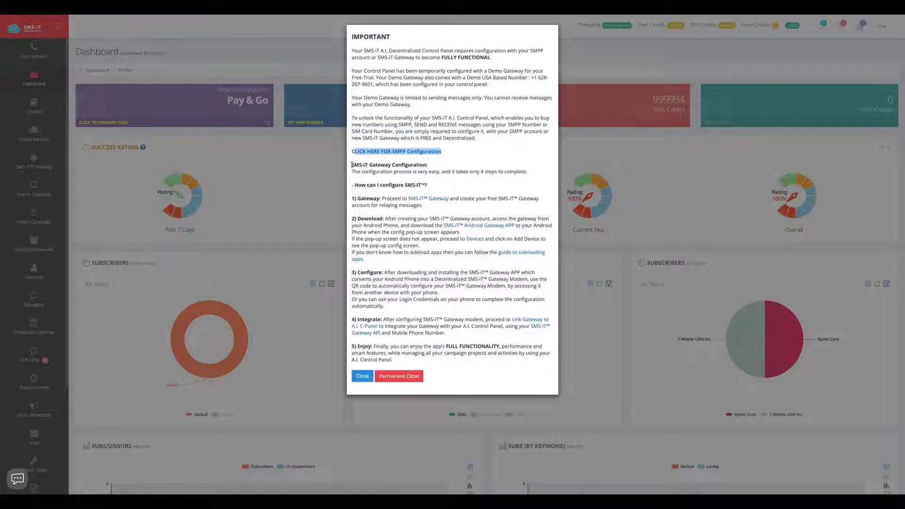
{"action": "left_click_drag", "start_coordinate": [352, 164], "coordinate": [477, 356]}
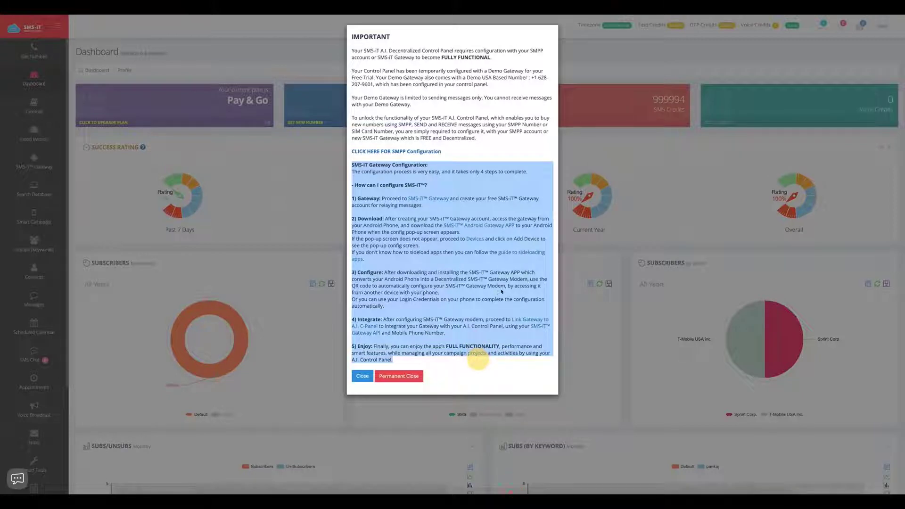
{"action": "left_click", "coordinate": [601, 76]}
{"action": "left_click", "coordinate": [601, 75]}
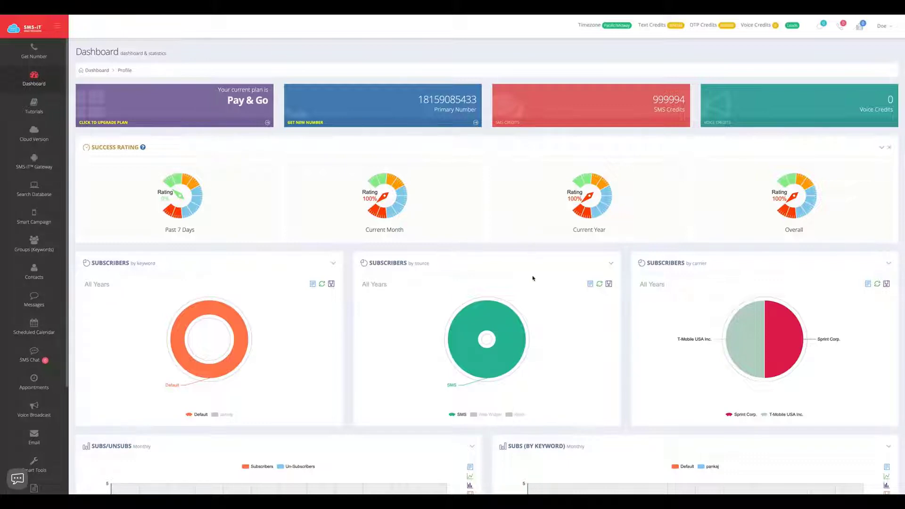
Review the dashboard charts, expand the Secondary Numbers Assigned and Past Receipts lists, and highlight the text, OTP and voice credit counters.
{"action": "scroll", "coordinate": [532, 278], "scroll_direction": "down", "scroll_amount": 4}
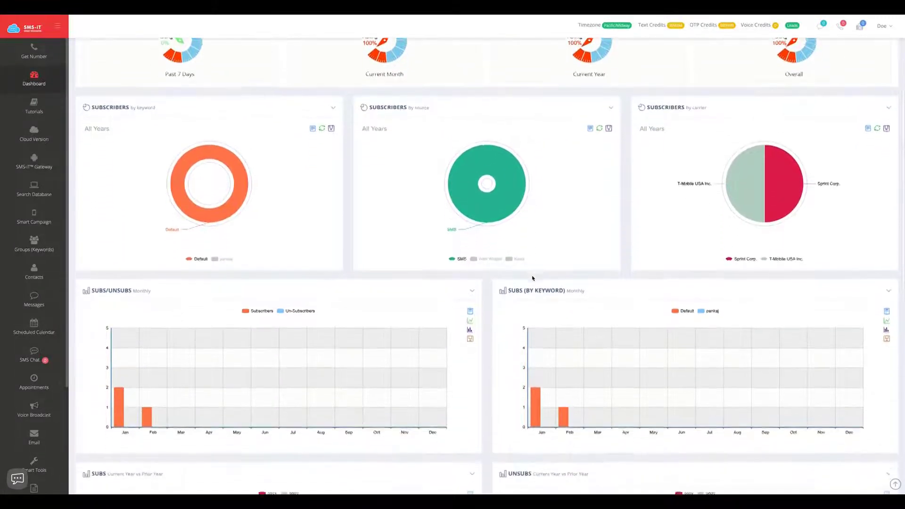
{"action": "scroll", "coordinate": [532, 278], "scroll_direction": "down", "scroll_amount": 4}
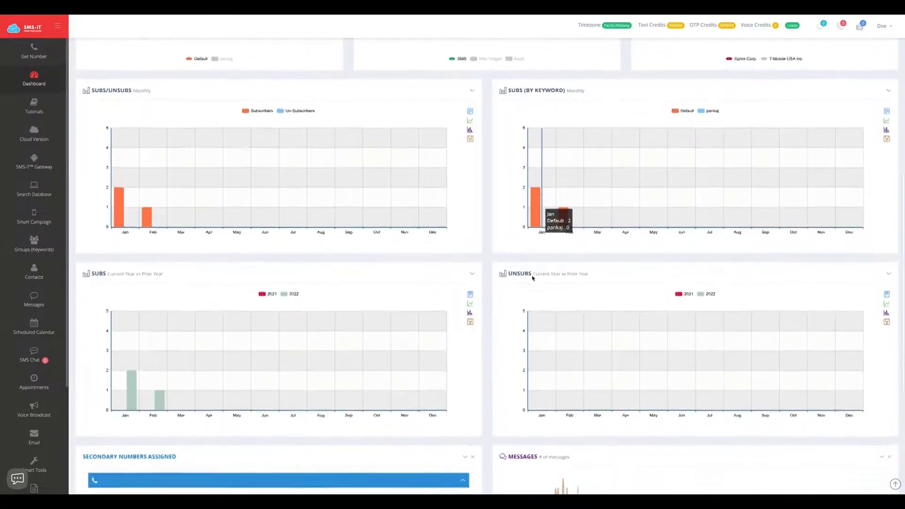
{"action": "scroll", "coordinate": [532, 278], "scroll_direction": "down", "scroll_amount": 4}
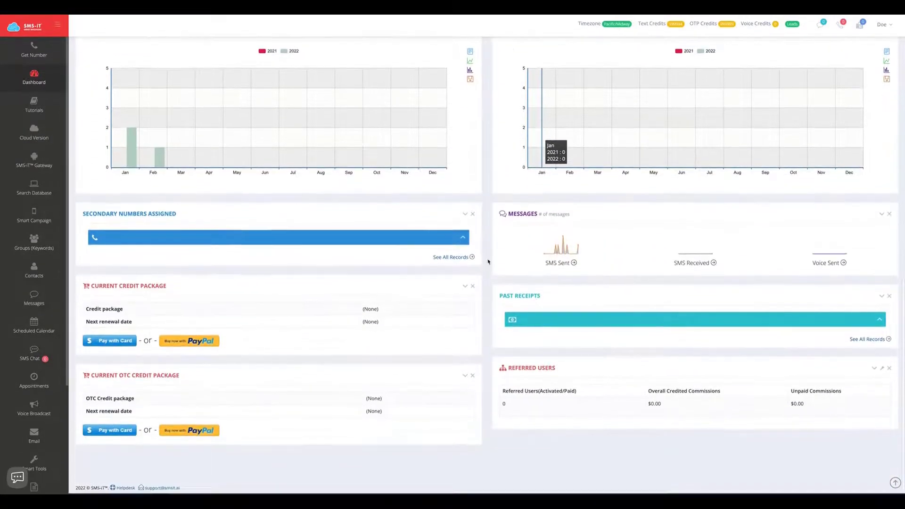
{"action": "left_click", "coordinate": [465, 241]}
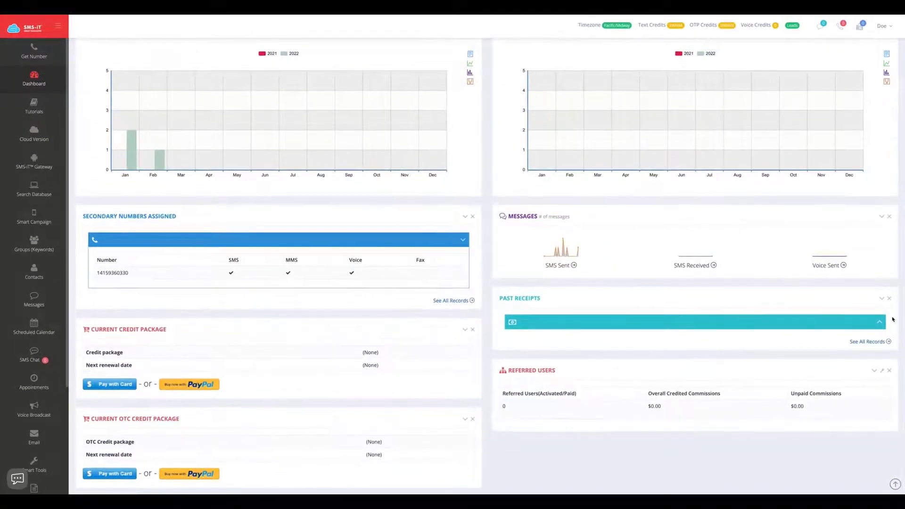
{"action": "left_click", "coordinate": [879, 323]}
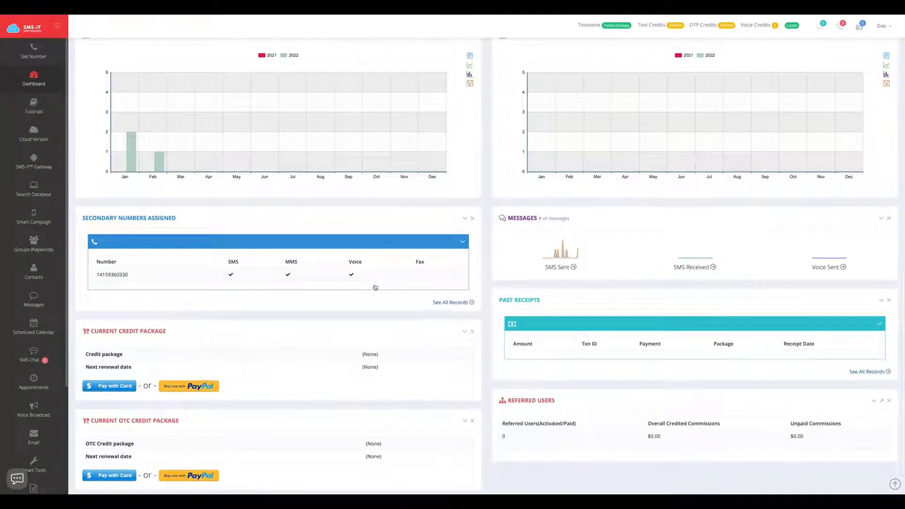
{"action": "scroll", "coordinate": [376, 287], "scroll_direction": "down", "scroll_amount": 1}
{"action": "scroll", "coordinate": [376, 287], "scroll_direction": "up", "scroll_amount": 6}
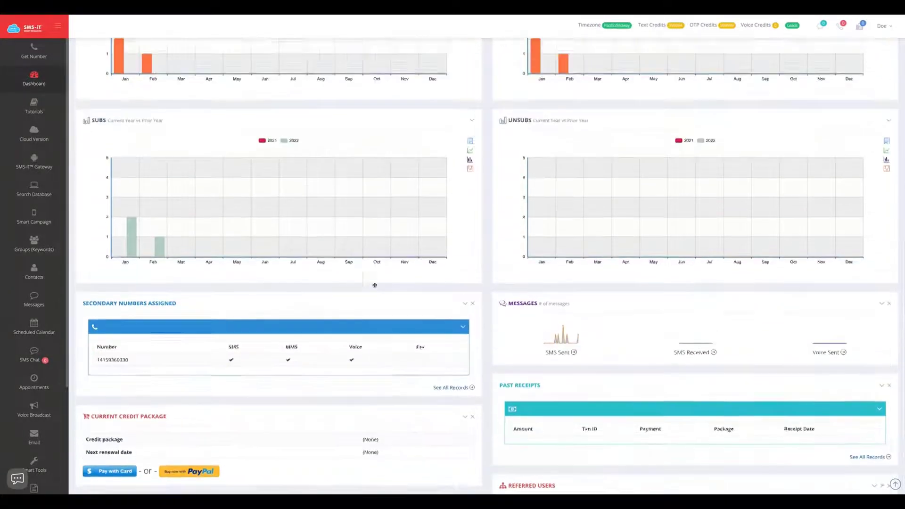
{"action": "scroll", "coordinate": [375, 287], "scroll_direction": "up", "scroll_amount": 6}
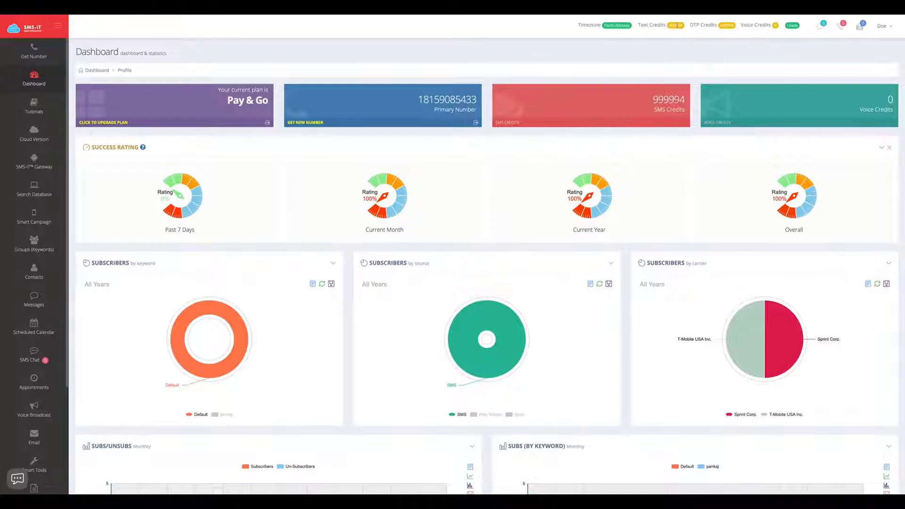
{"action": "left_click_drag", "start_coordinate": [639, 25], "coordinate": [775, 25]}
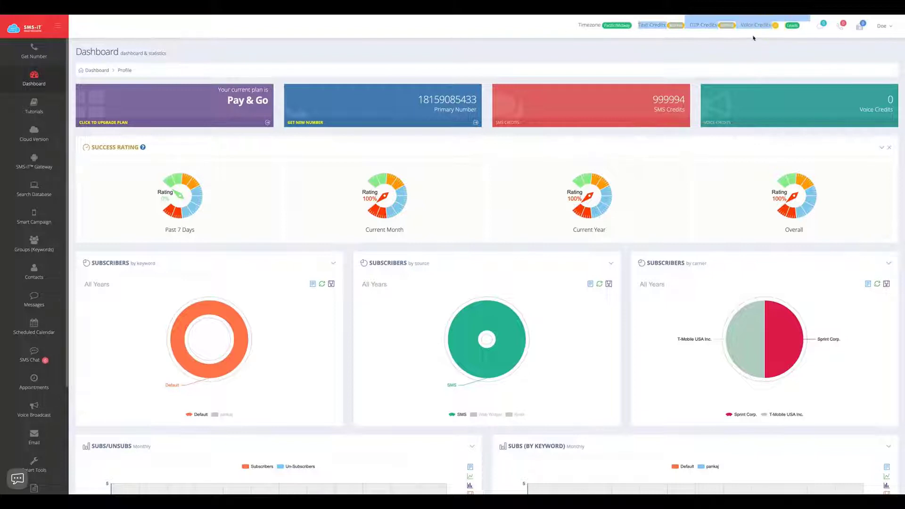
Open the Leads system from the dashboard and view its People and Organizations lists.
{"action": "left_click", "coordinate": [792, 27]}
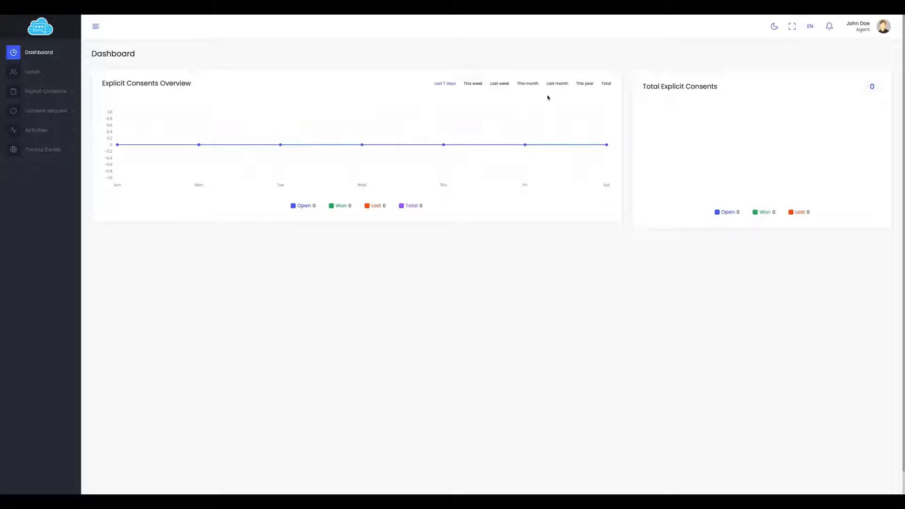
{"action": "mouse_move", "coordinate": [278, 146]}
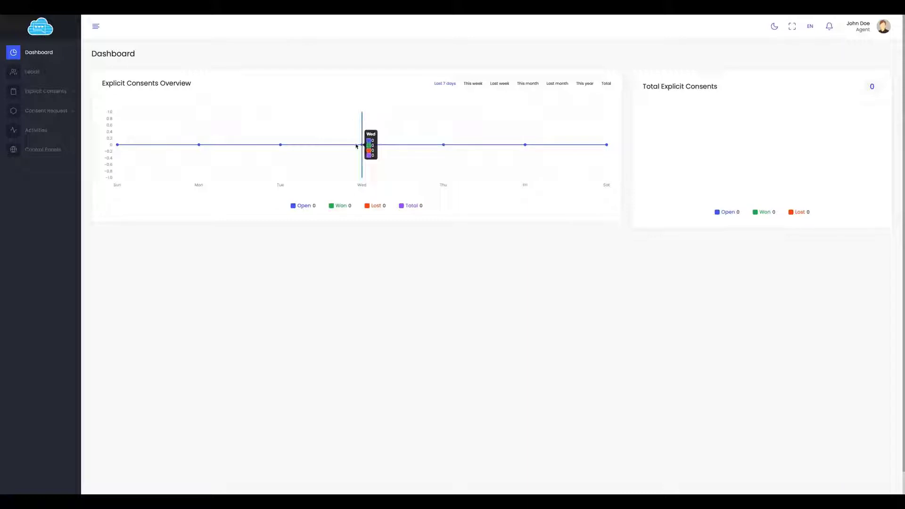
{"action": "left_click", "coordinate": [48, 72]}
{"action": "left_click", "coordinate": [34, 93]}
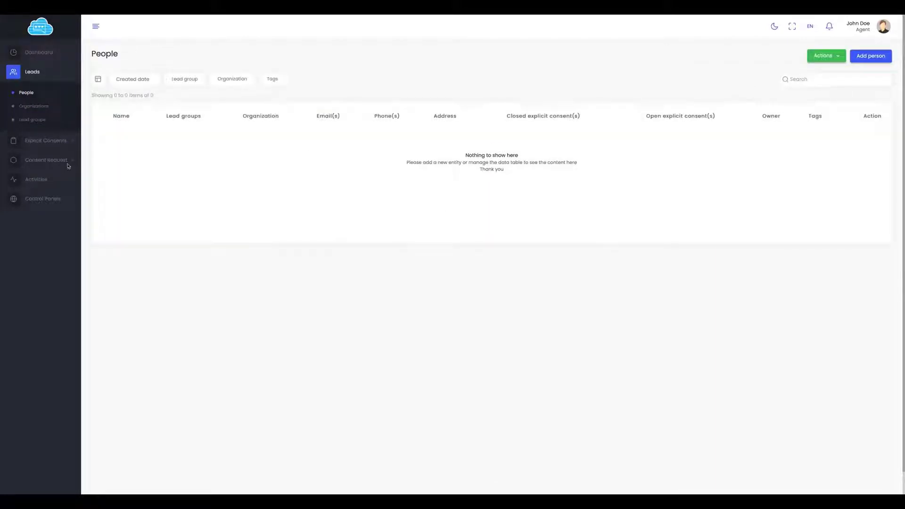
{"action": "left_click", "coordinate": [42, 109]}
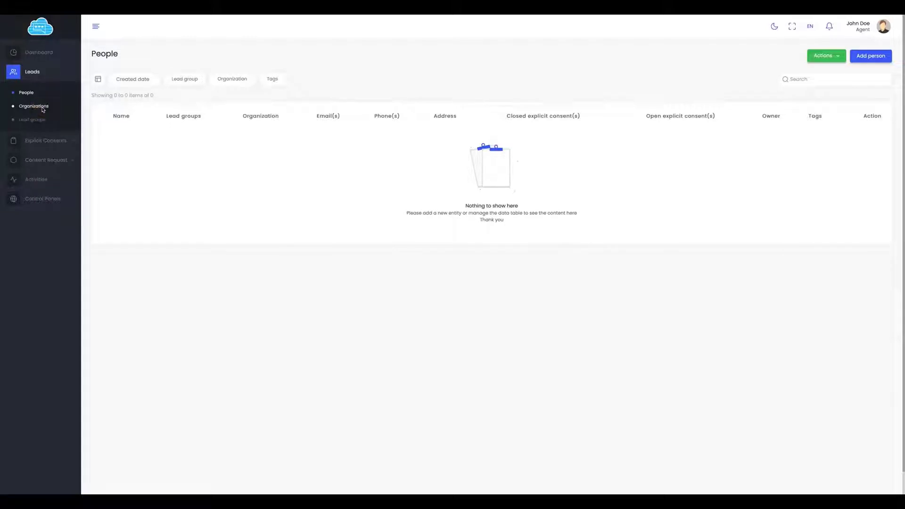
Open the explicit consents pipeline view and inspect the form for adding an explicit consent without saving it.
{"action": "left_click", "coordinate": [45, 139]}
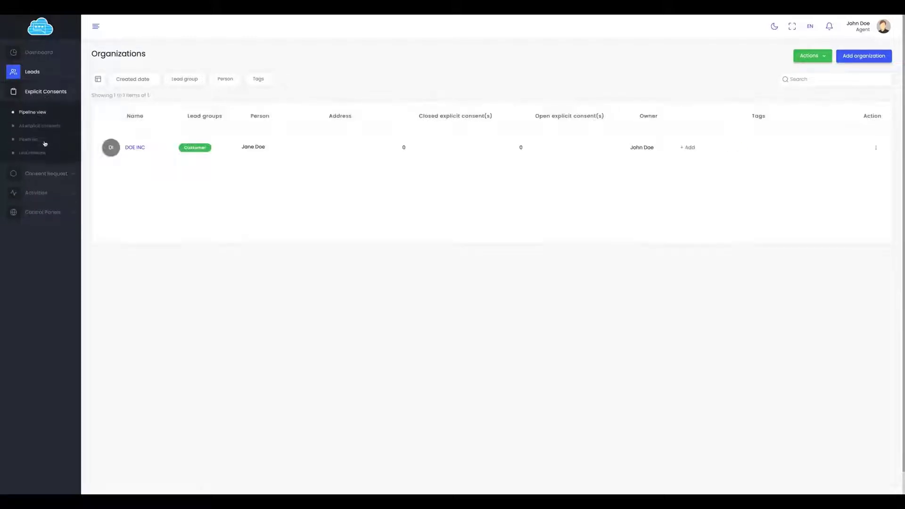
{"action": "left_click", "coordinate": [29, 112]}
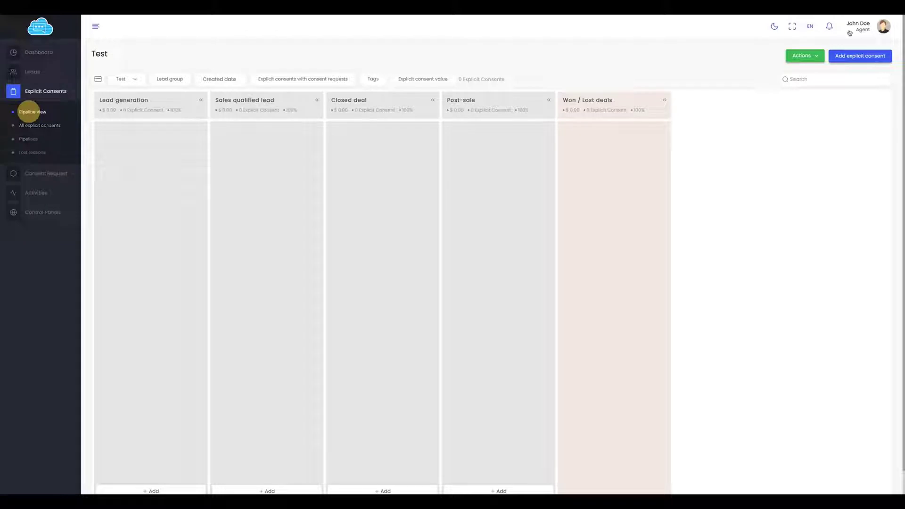
{"action": "left_click", "coordinate": [865, 57]}
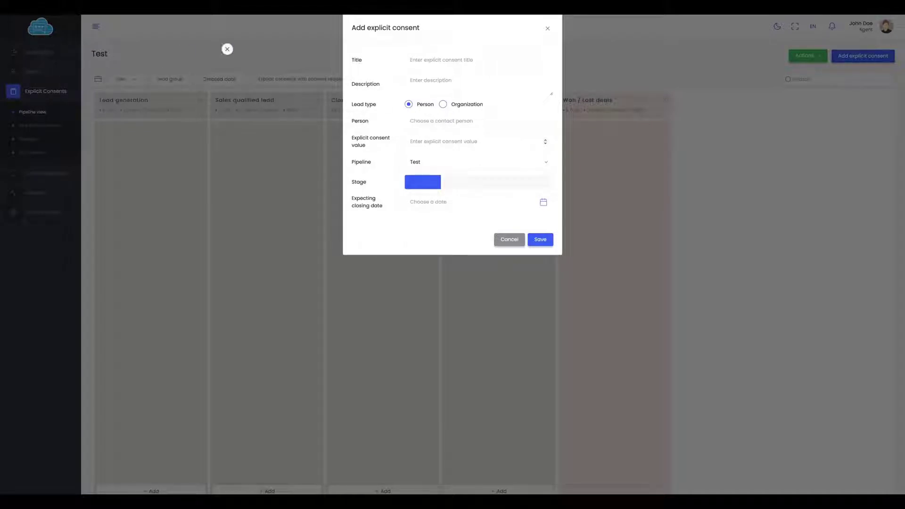
{"action": "left_click", "coordinate": [509, 240]}
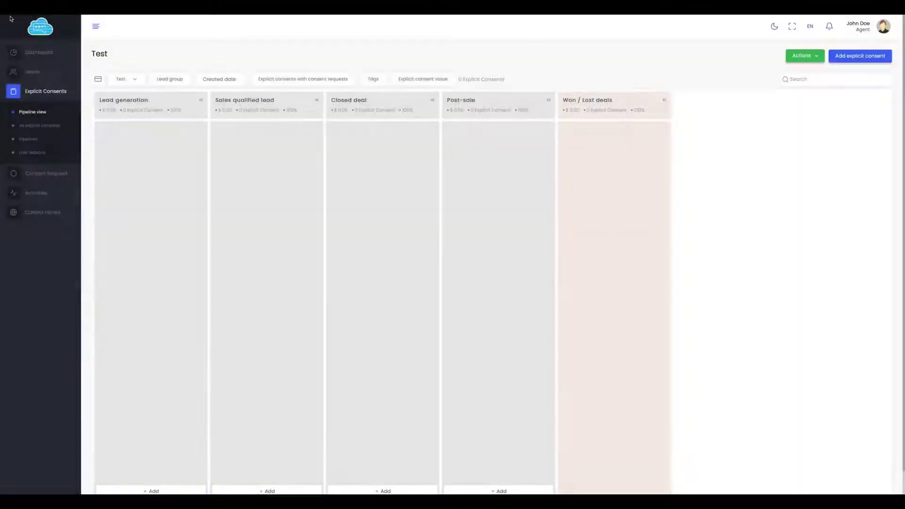
Return from the Leads system to the decentralized control panel and dismiss the configuration notice.
{"action": "left_click", "coordinate": [40, 54]}
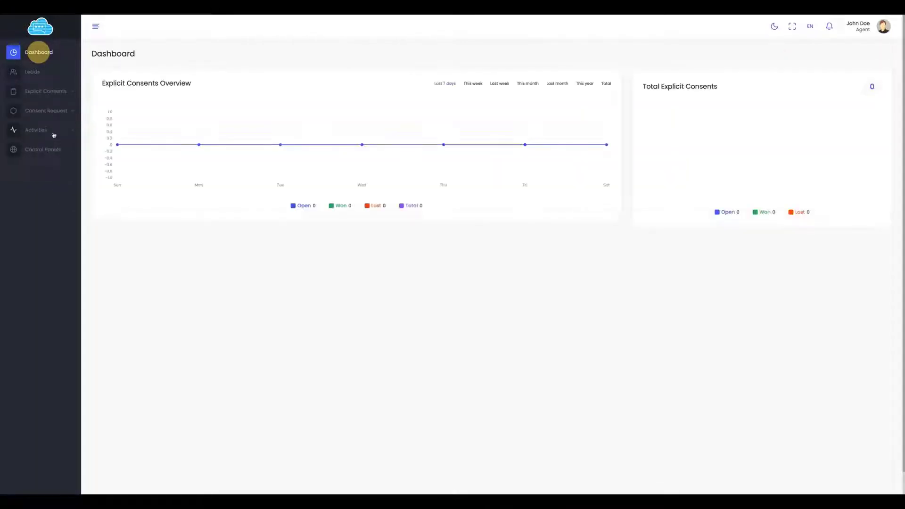
{"action": "left_click", "coordinate": [54, 133]}
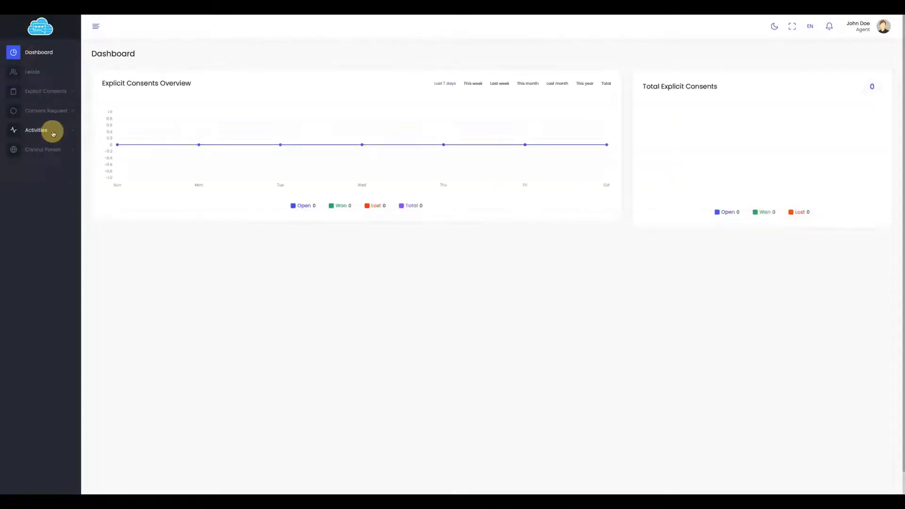
{"action": "left_click", "coordinate": [56, 187]}
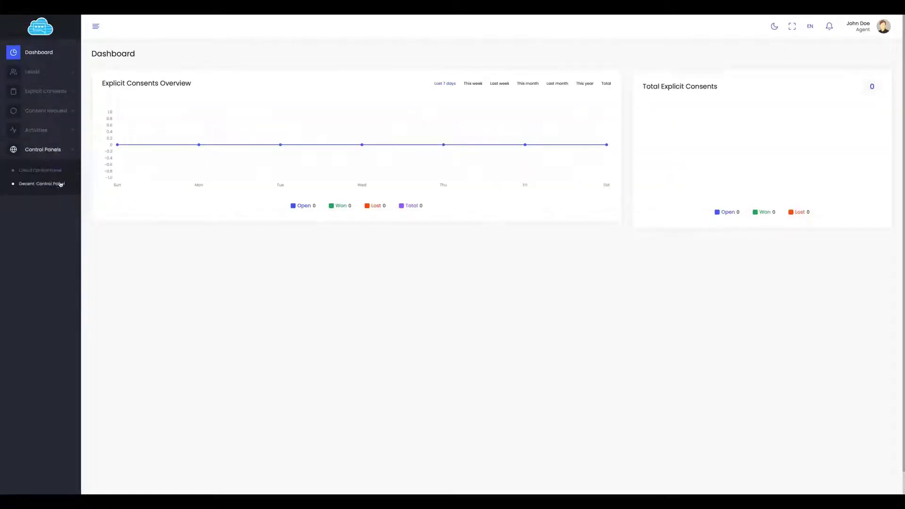
{"action": "left_click", "coordinate": [50, 184]}
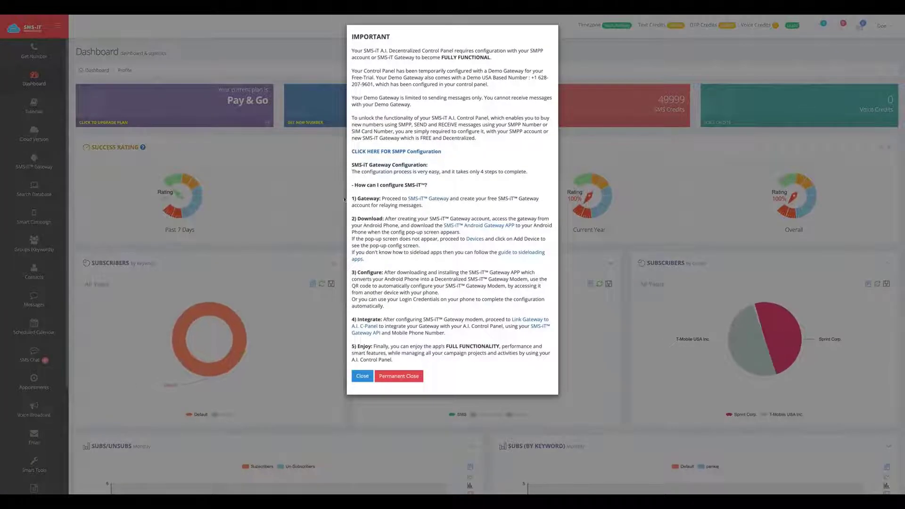
{"action": "left_click", "coordinate": [310, 159]}
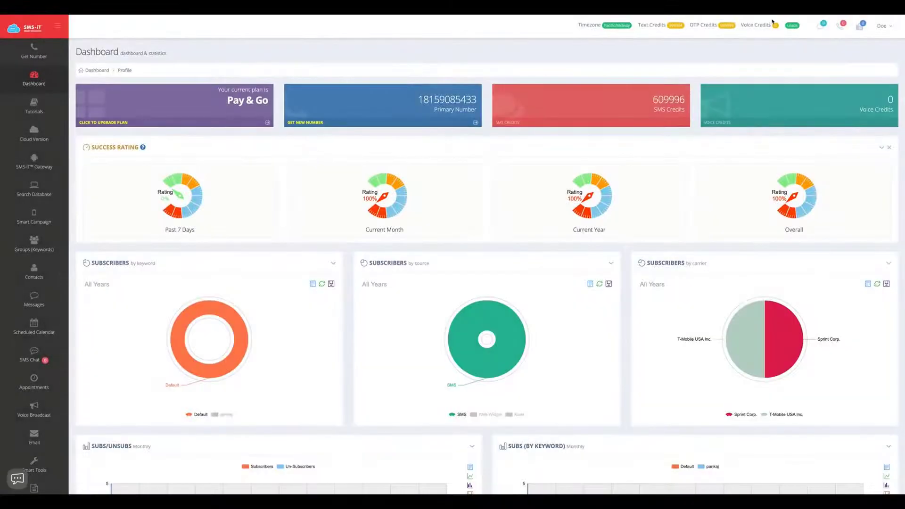
Check the header notifications, and view the Account and Change Password pages from the user options.
{"action": "left_click", "coordinate": [860, 26]}
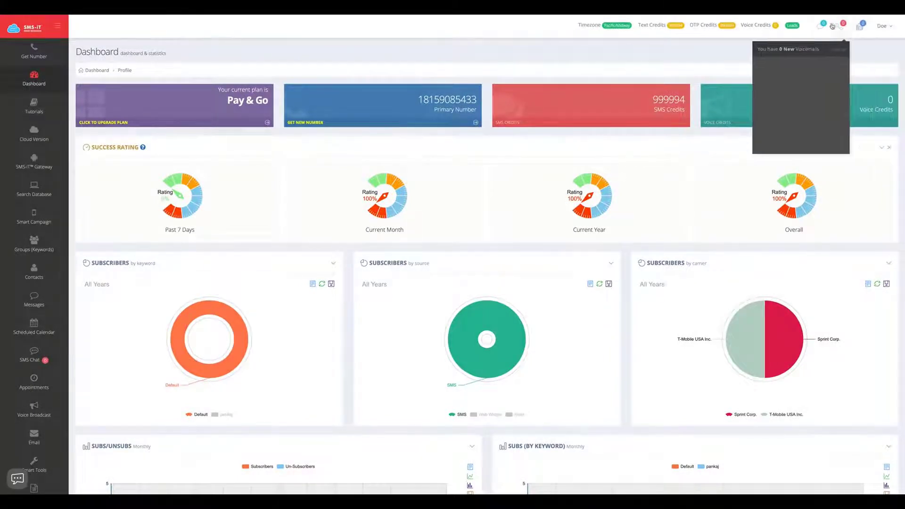
{"action": "left_click", "coordinate": [881, 27]}
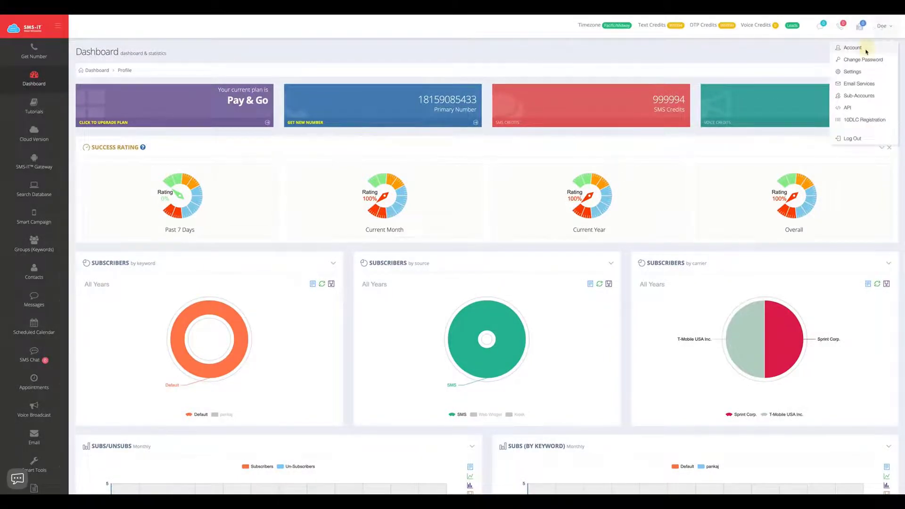
{"action": "left_click", "coordinate": [863, 49]}
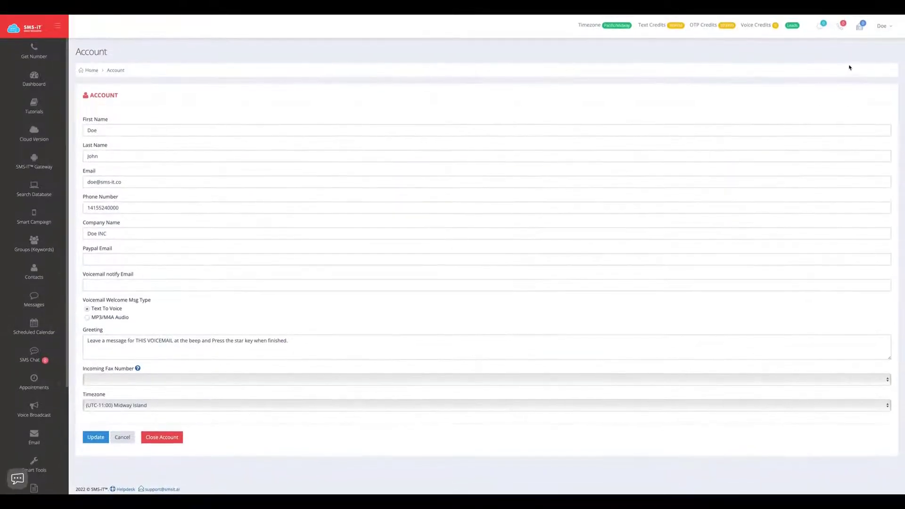
{"action": "left_click", "coordinate": [883, 26]}
{"action": "left_click", "coordinate": [877, 60]}
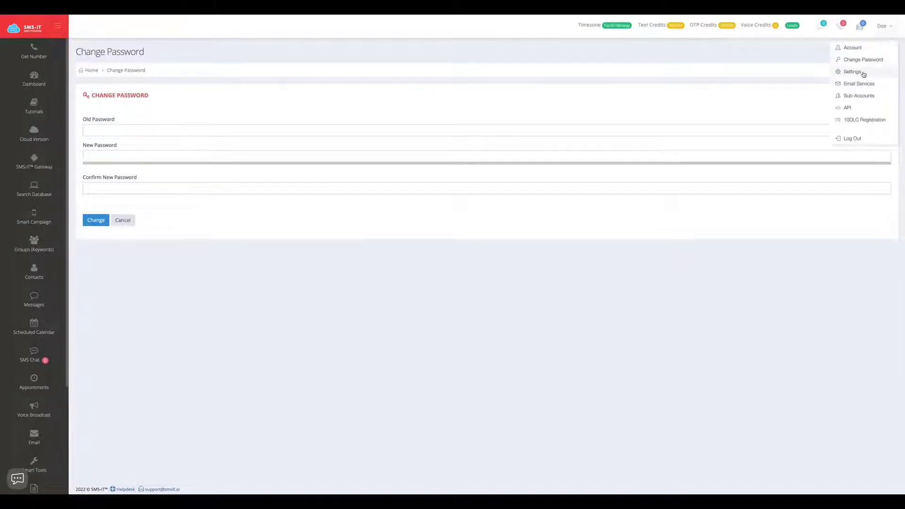
Open the Settings page and examine its alert, auto-response, call forwarding and phone broadcast options.
{"action": "left_click", "coordinate": [865, 72]}
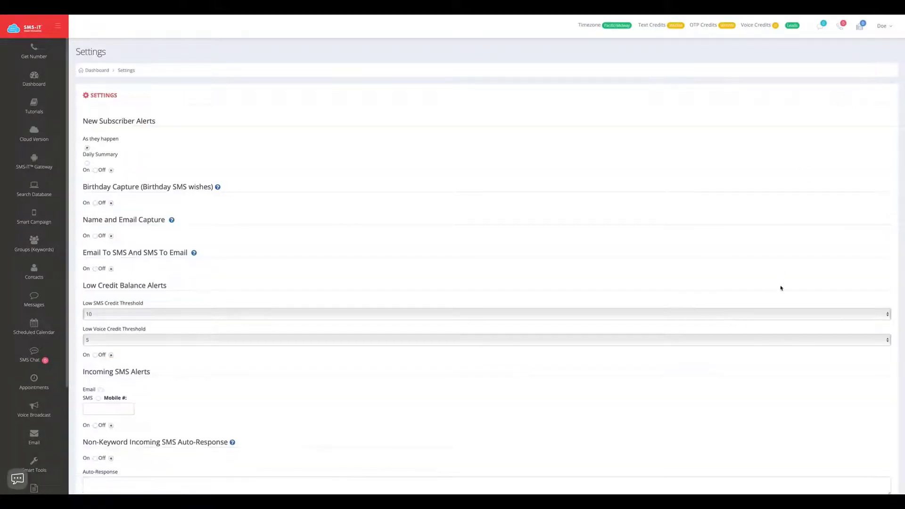
{"action": "scroll", "coordinate": [782, 286], "scroll_direction": "down", "scroll_amount": 5}
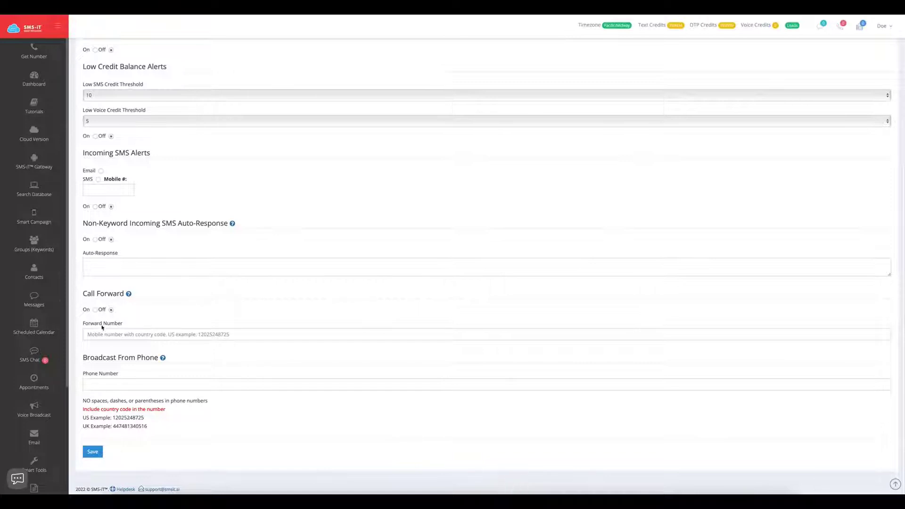
{"action": "mouse_move", "coordinate": [162, 359]}
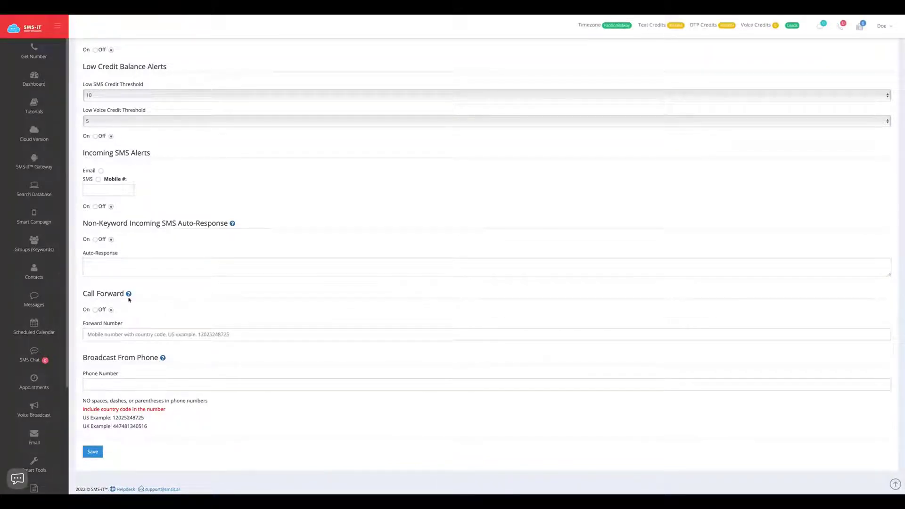
{"action": "mouse_move", "coordinate": [128, 294]}
{"action": "mouse_move", "coordinate": [233, 226]}
Open the Email Services page and view the integration fields for GetResponse, ActiveCampaign, AWeber and Sendinblue in turn.
{"action": "left_click", "coordinate": [881, 25]}
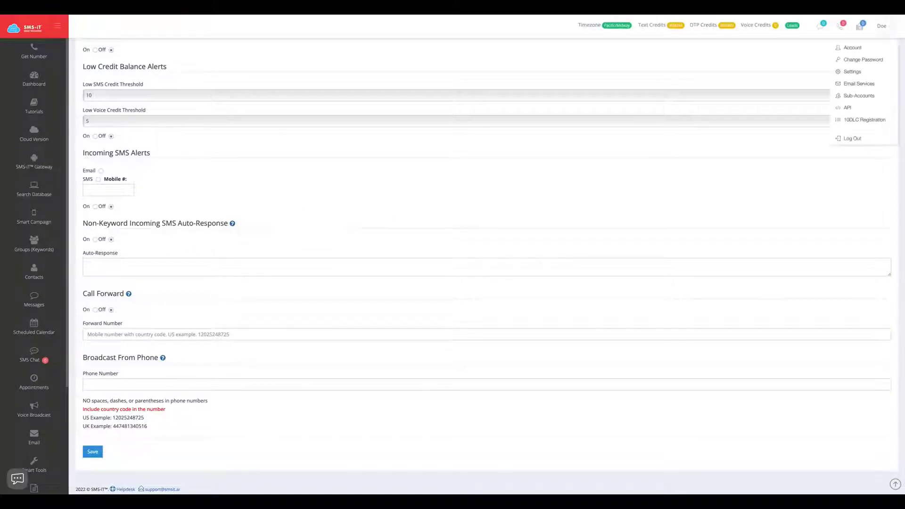
{"action": "left_click", "coordinate": [857, 83]}
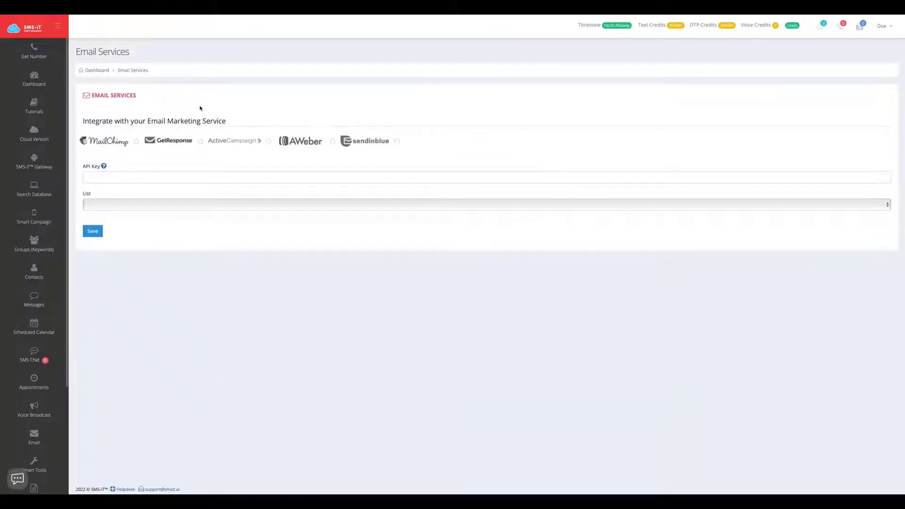
{"action": "left_click", "coordinate": [200, 141]}
{"action": "left_click", "coordinate": [268, 142]}
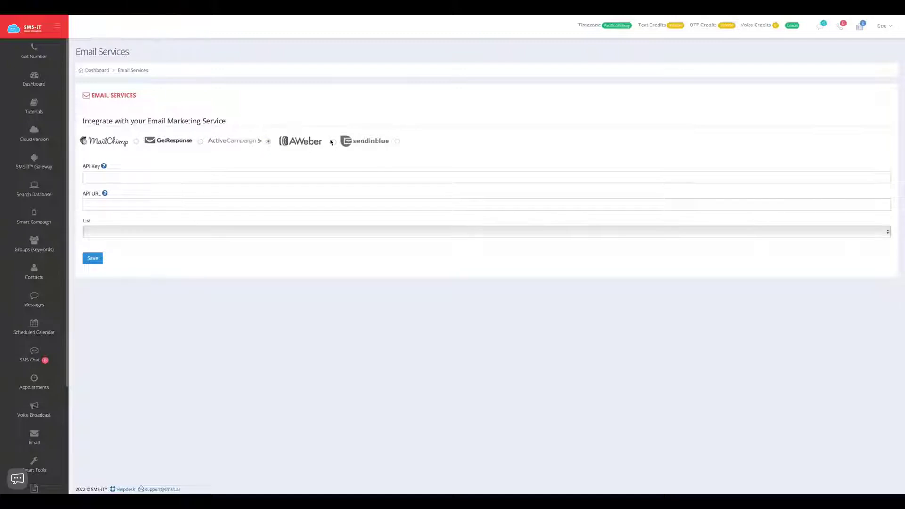
{"action": "left_click", "coordinate": [332, 142]}
{"action": "left_click", "coordinate": [397, 141]}
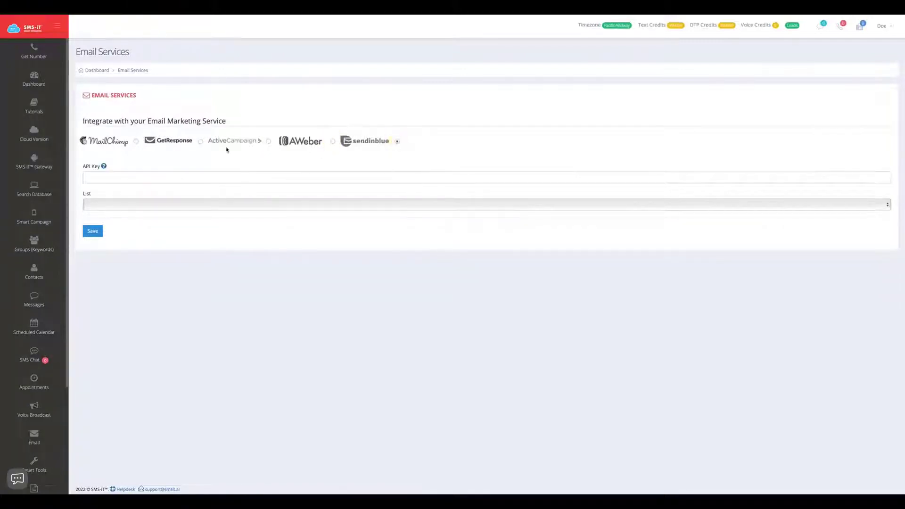
View the MailChimp integration fields, and open the form for adding a sub-account from the Sub-Accounts page.
{"action": "left_click", "coordinate": [136, 142]}
{"action": "left_click", "coordinate": [881, 26]}
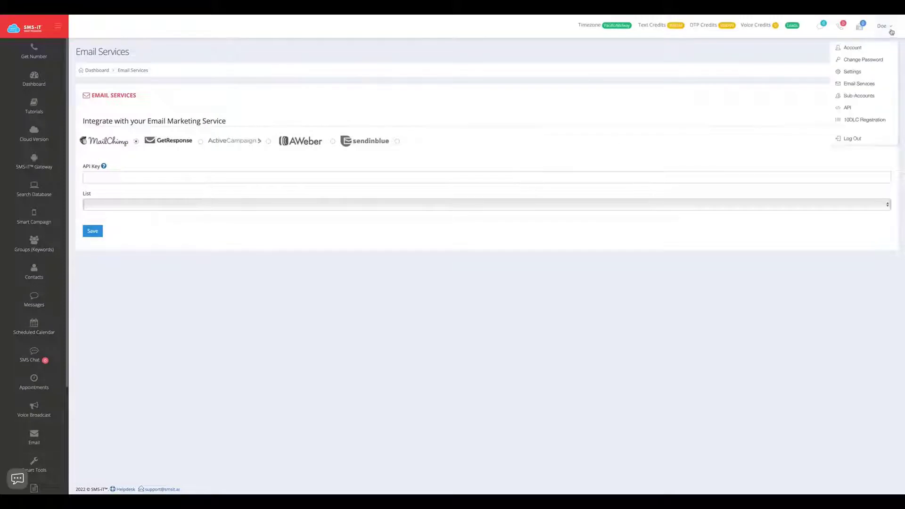
{"action": "left_click", "coordinate": [864, 98]}
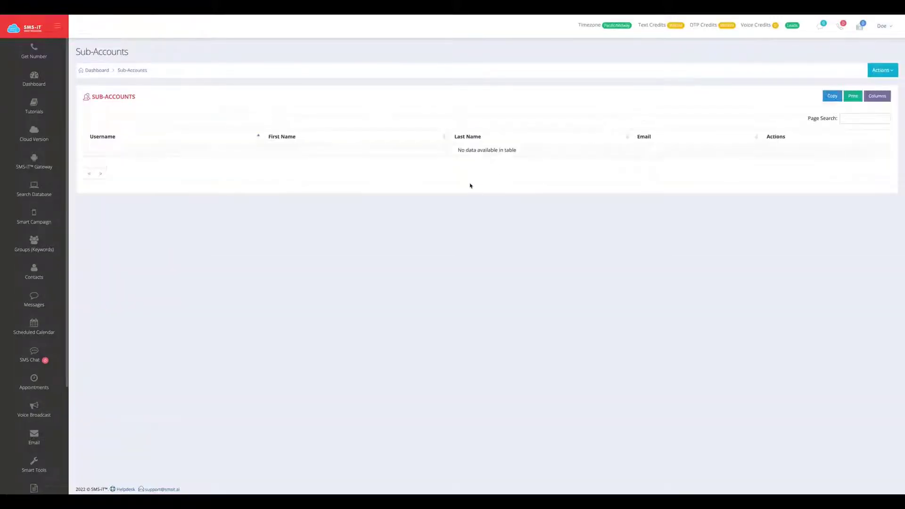
{"action": "left_click", "coordinate": [893, 74]}
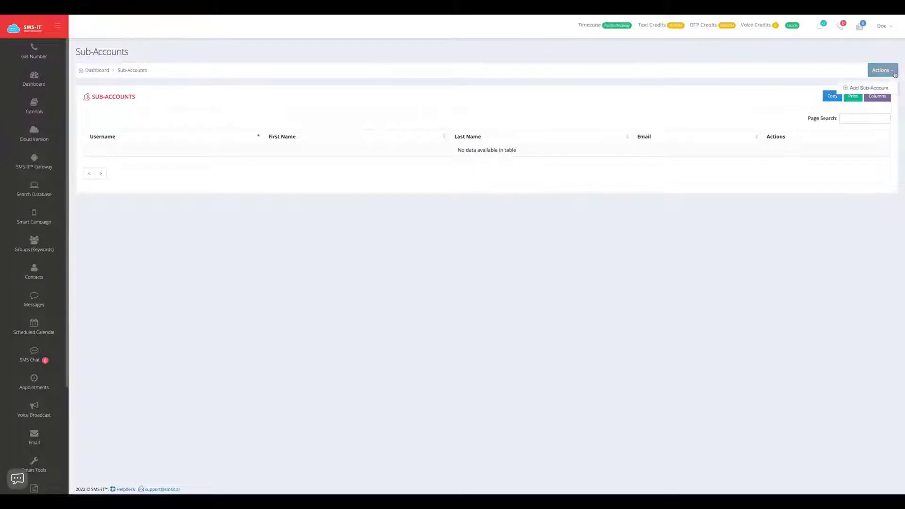
{"action": "left_click", "coordinate": [872, 88]}
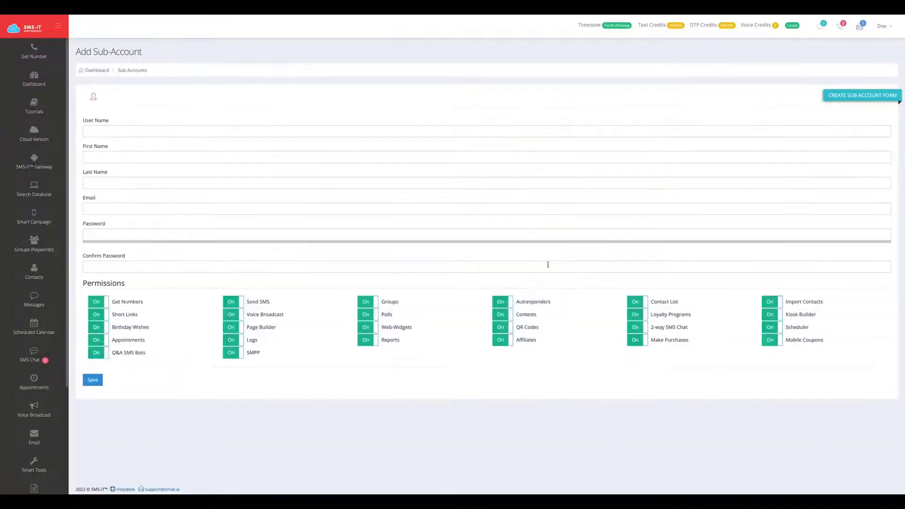
Turn off the Groups, Autoresponders, Send SMS and Kiosk Builder permissions in the new sub-account form.
{"action": "left_click", "coordinate": [367, 301]}
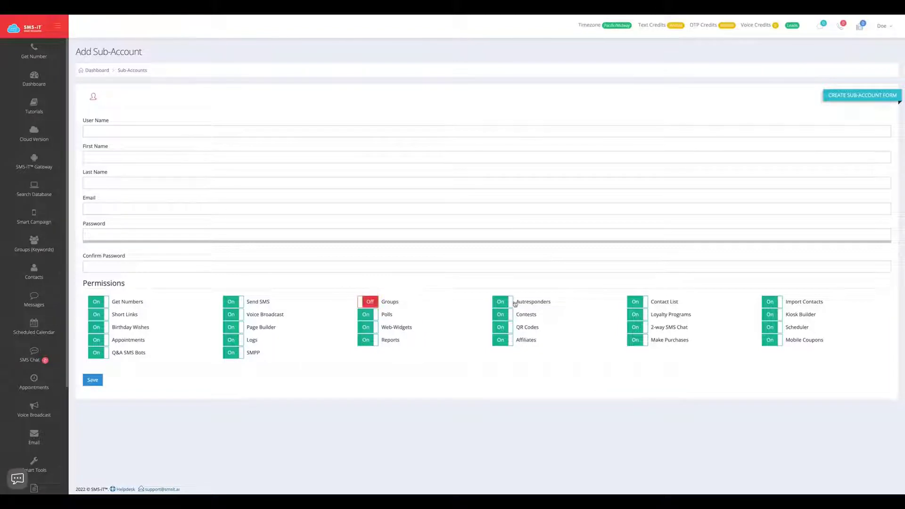
{"action": "left_click", "coordinate": [502, 301]}
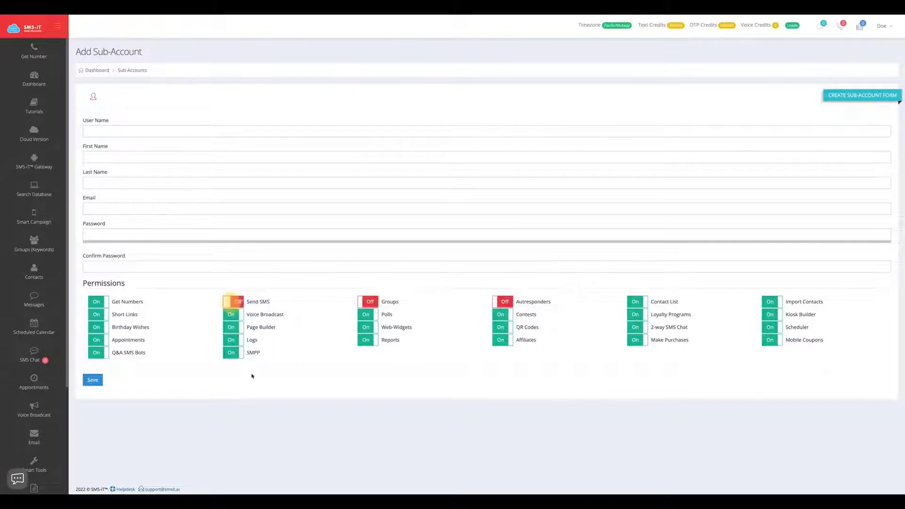
{"action": "left_click", "coordinate": [233, 301]}
{"action": "left_click", "coordinate": [772, 314]}
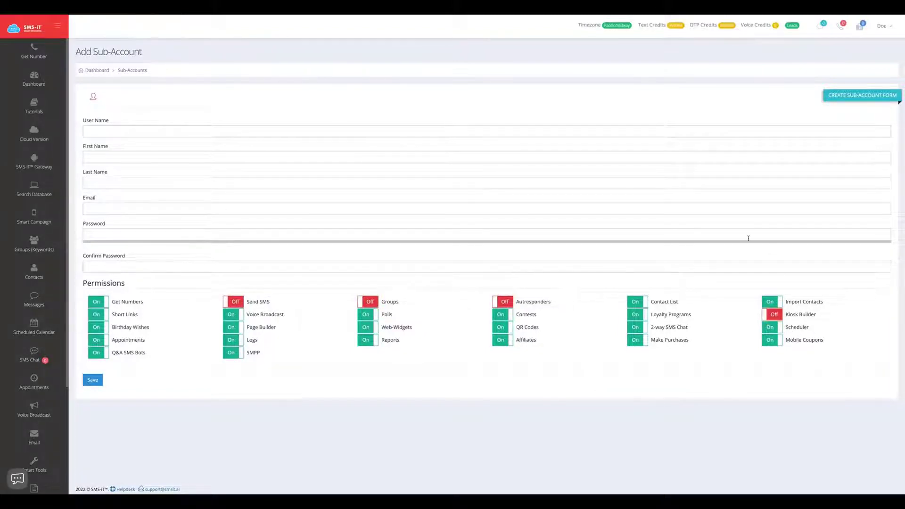
Open the API Integration page and examine the Add Contacts and Get Contacts documentation, including parameters, return values and example responses.
{"action": "left_click", "coordinate": [883, 26]}
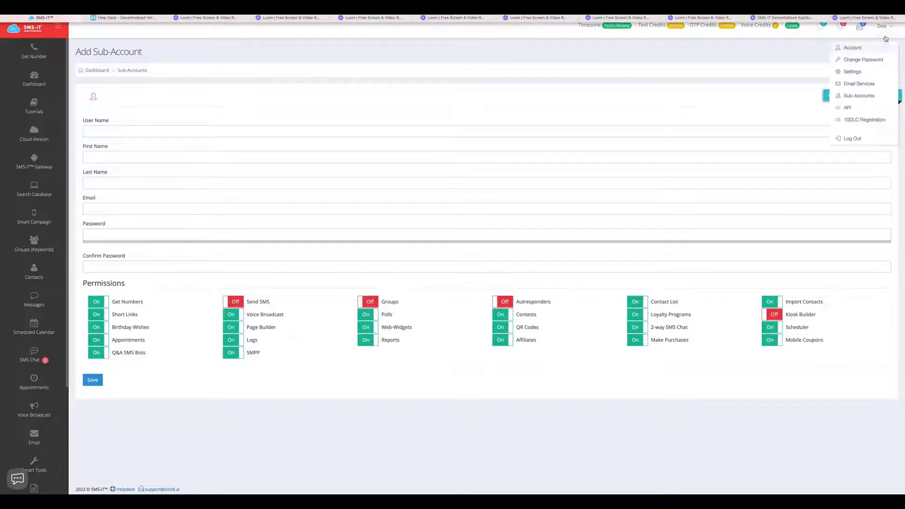
{"action": "left_click", "coordinate": [862, 109]}
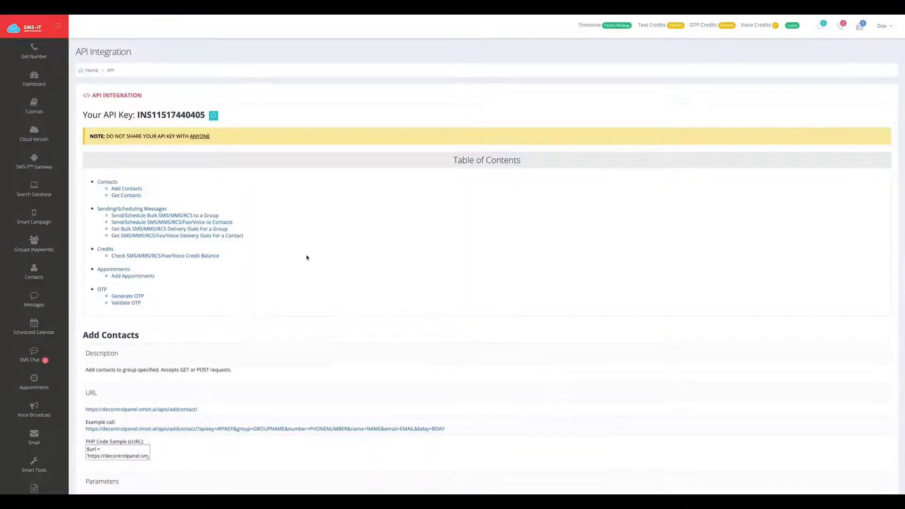
{"action": "scroll", "coordinate": [244, 240], "scroll_direction": "down", "scroll_amount": 2}
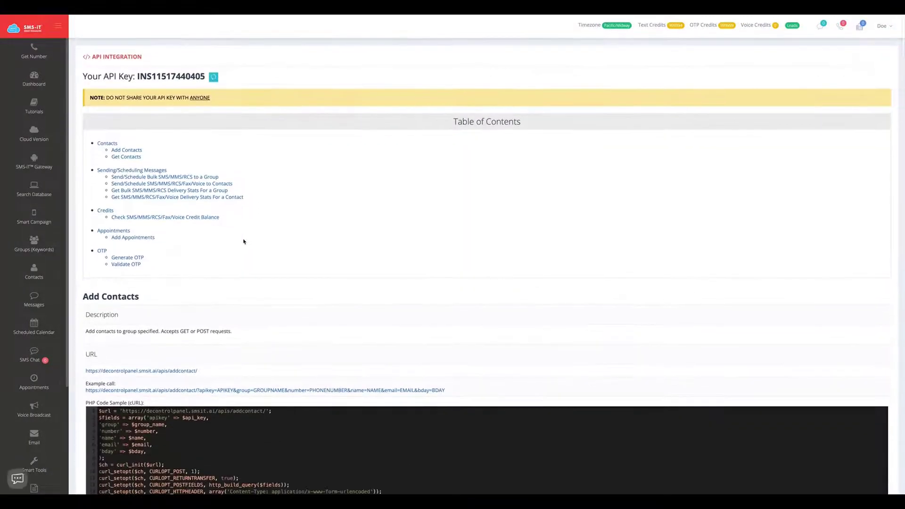
{"action": "scroll", "coordinate": [244, 241], "scroll_direction": "down", "scroll_amount": 4}
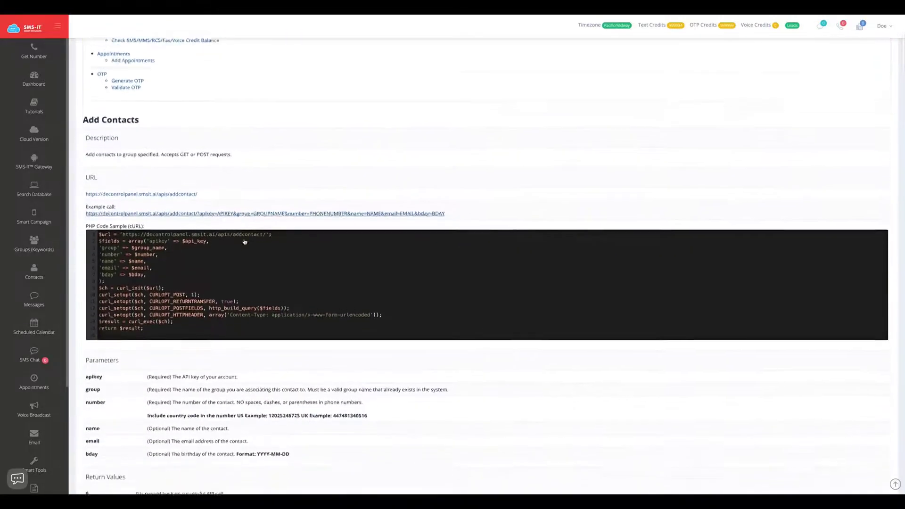
{"action": "scroll", "coordinate": [244, 242], "scroll_direction": "down", "scroll_amount": 5}
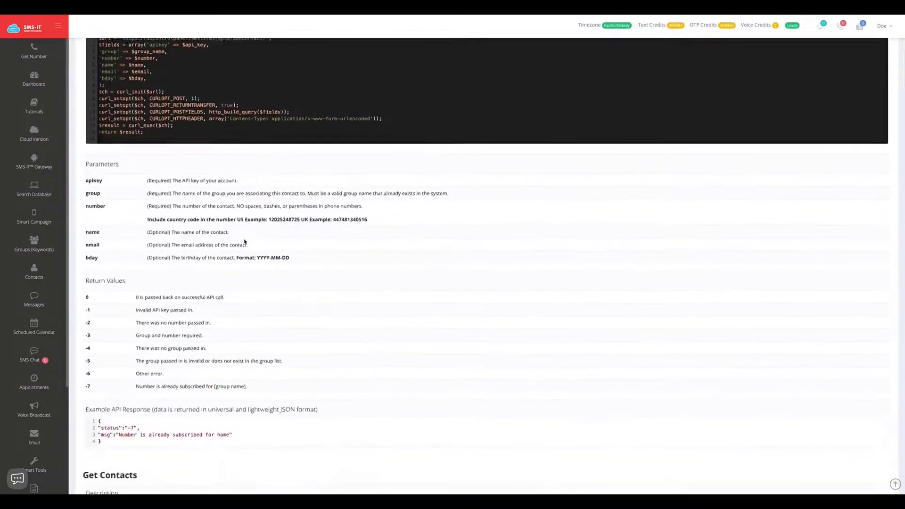
{"action": "scroll", "coordinate": [245, 241], "scroll_direction": "down", "scroll_amount": 5}
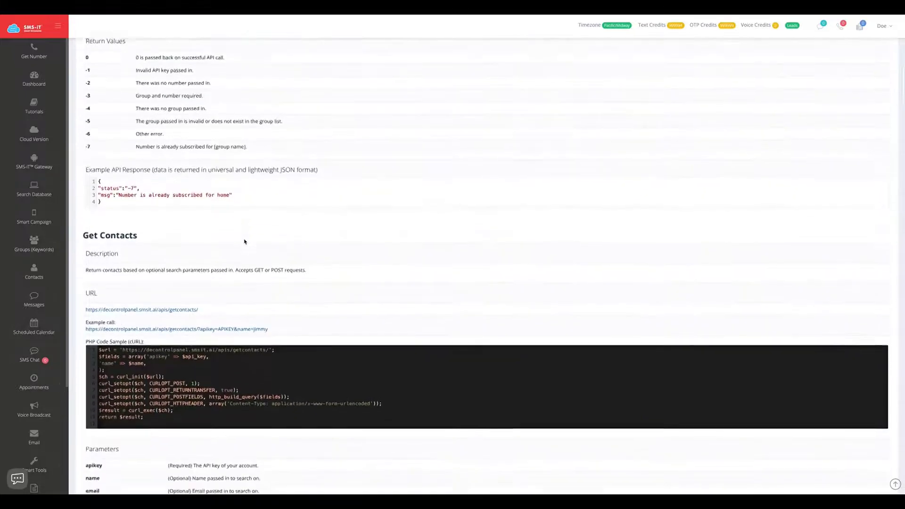
{"action": "scroll", "coordinate": [244, 242], "scroll_direction": "down", "scroll_amount": 5}
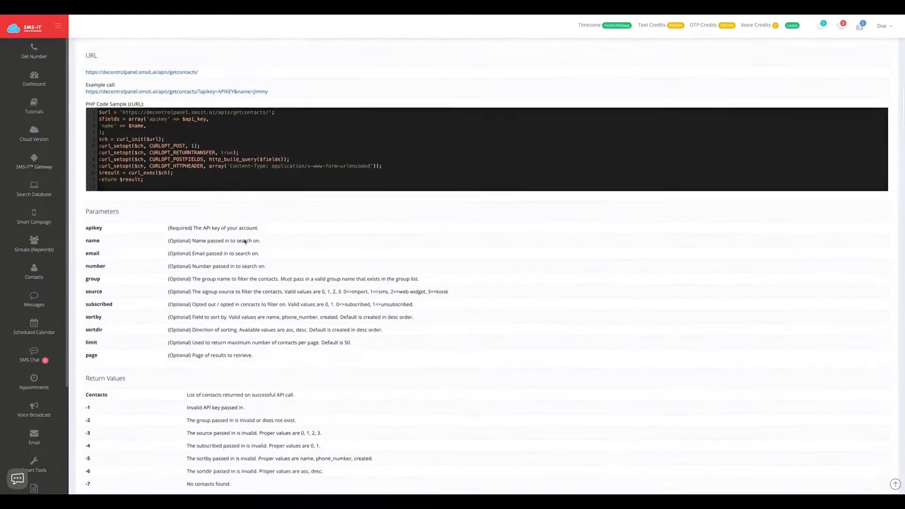
{"action": "scroll", "coordinate": [244, 242], "scroll_direction": "down", "scroll_amount": 6}
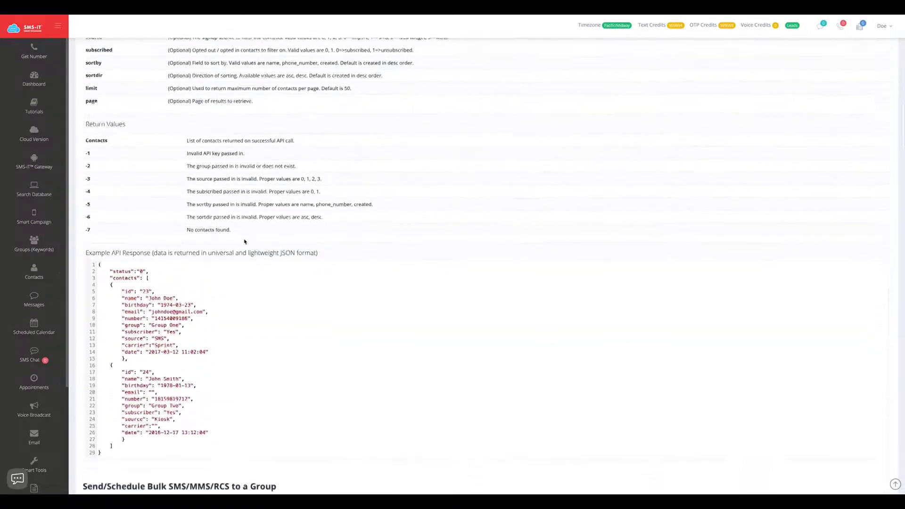
{"action": "scroll", "coordinate": [245, 242], "scroll_direction": "up", "scroll_amount": 20}
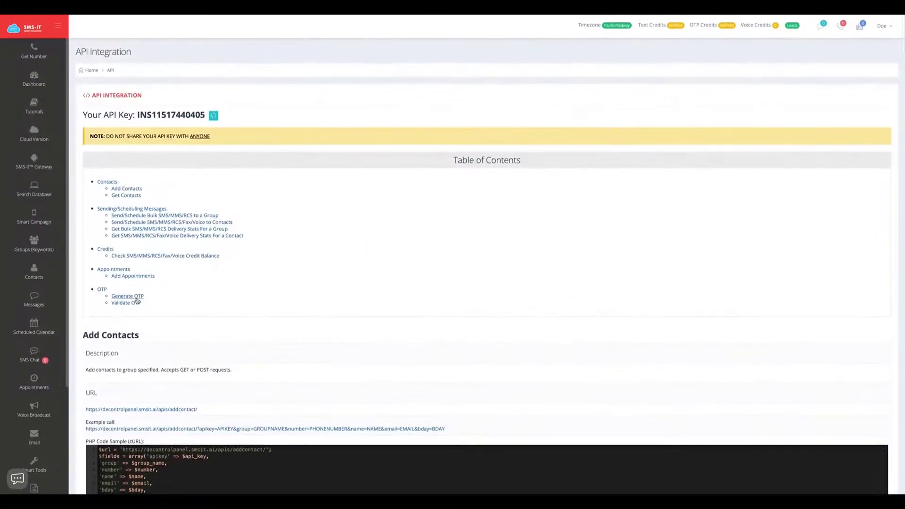
Examine the Generate OTP and Validate OTP documentation, highlighting the Generate OTP endpoint URL and its PHP code sample.
{"action": "left_click", "coordinate": [136, 298]}
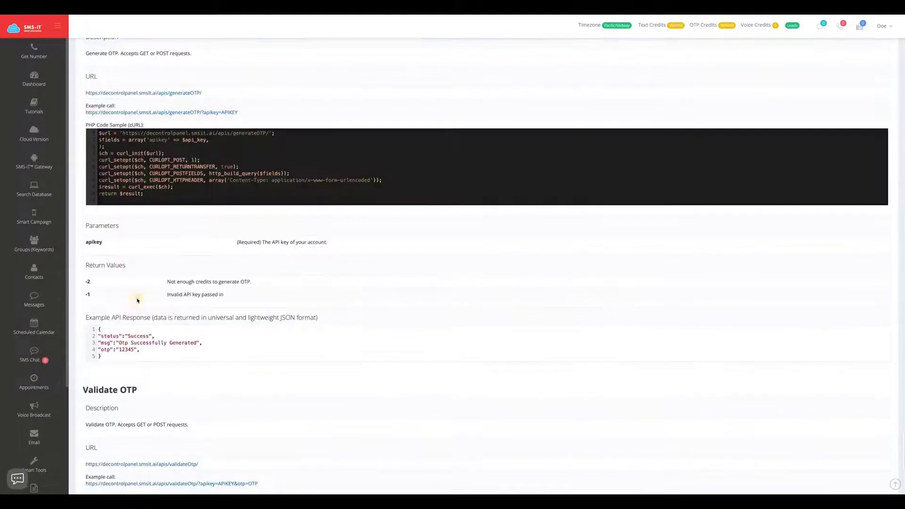
{"action": "scroll", "coordinate": [237, 268], "scroll_direction": "down", "scroll_amount": 6}
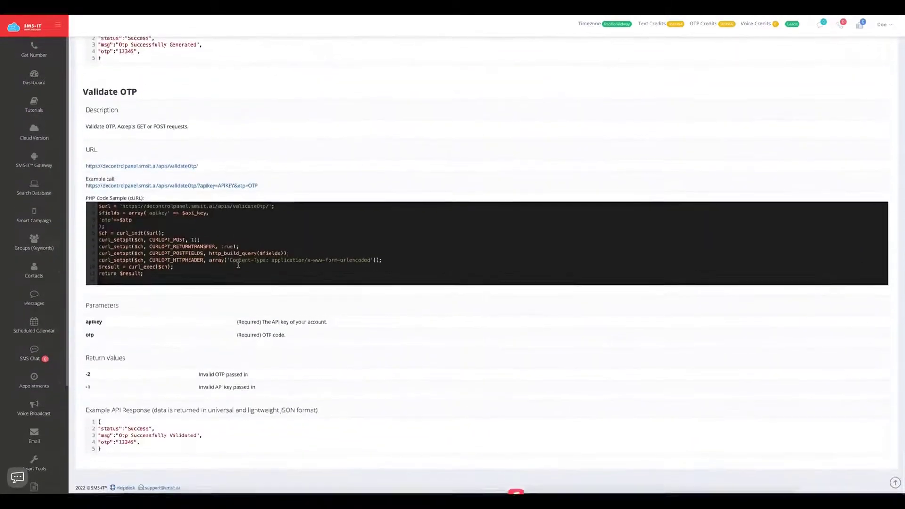
{"action": "scroll", "coordinate": [238, 265], "scroll_direction": "up", "scroll_amount": 10}
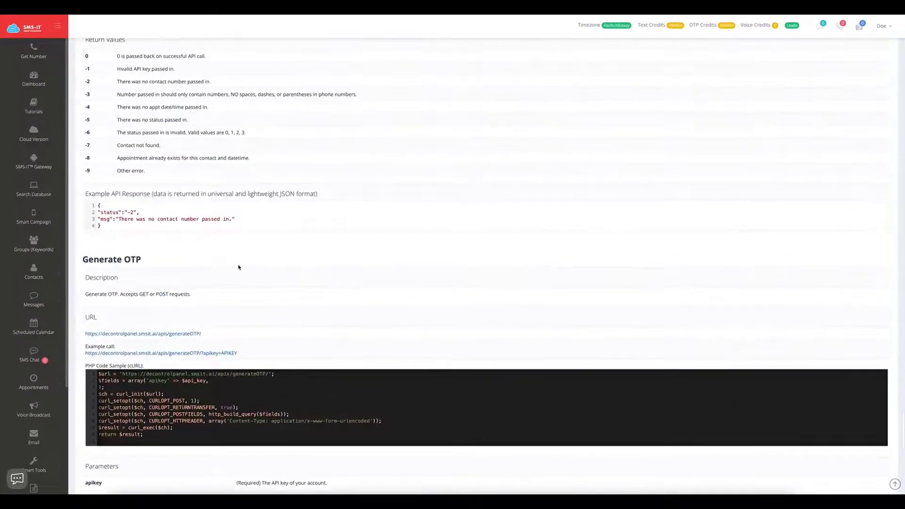
{"action": "scroll", "coordinate": [96, 278], "scroll_direction": "down", "scroll_amount": 1}
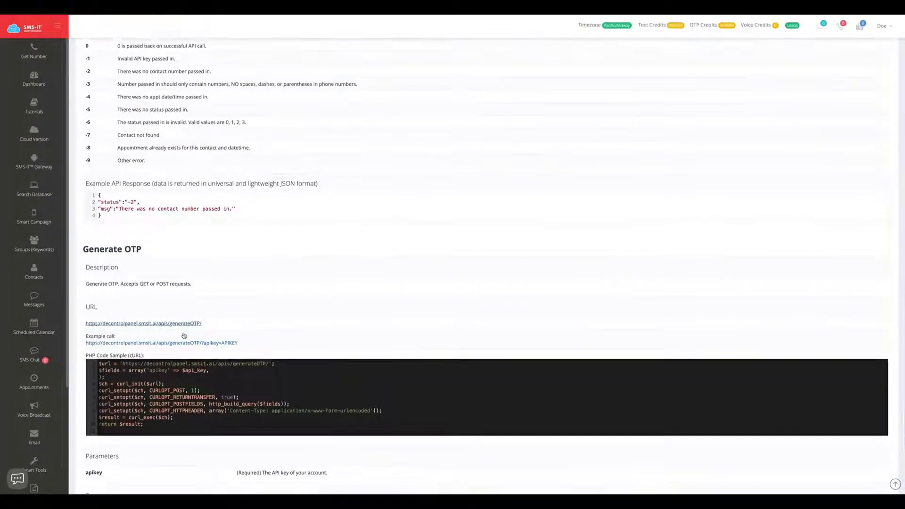
{"action": "left_click_drag", "start_coordinate": [211, 299], "coordinate": [192, 296]}
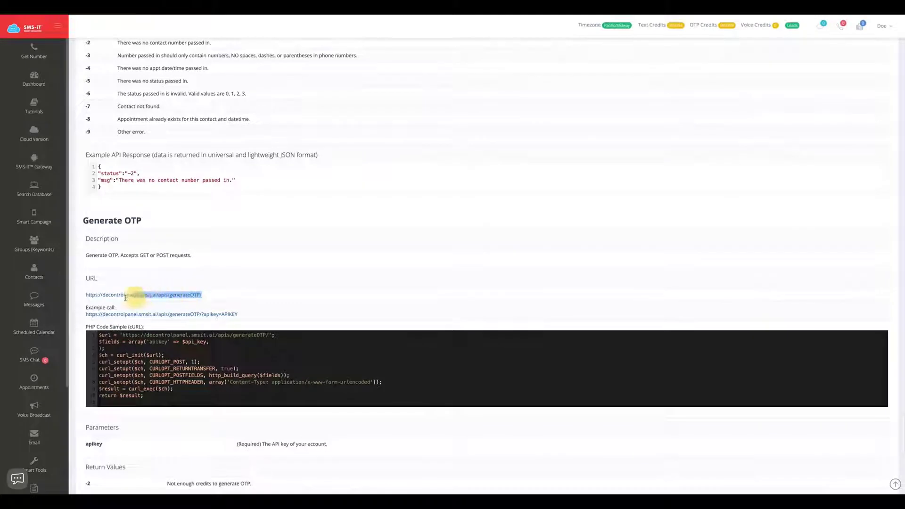
{"action": "left_click_drag", "start_coordinate": [88, 297], "coordinate": [98, 339]}
{"action": "scroll", "coordinate": [494, 235], "scroll_direction": "up", "scroll_amount": 1}
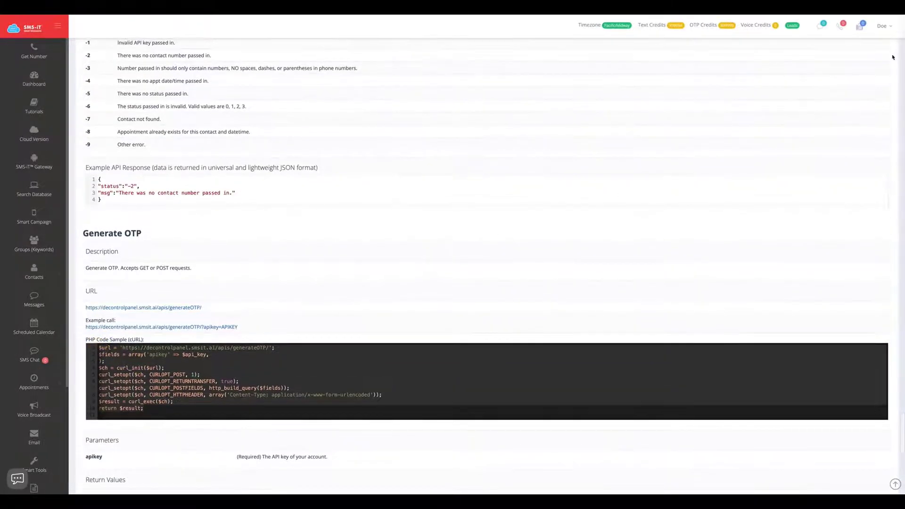
Open the 10DLC Registration page and view its Brand Registration and Campaign Registration forms.
{"action": "left_click", "coordinate": [888, 33]}
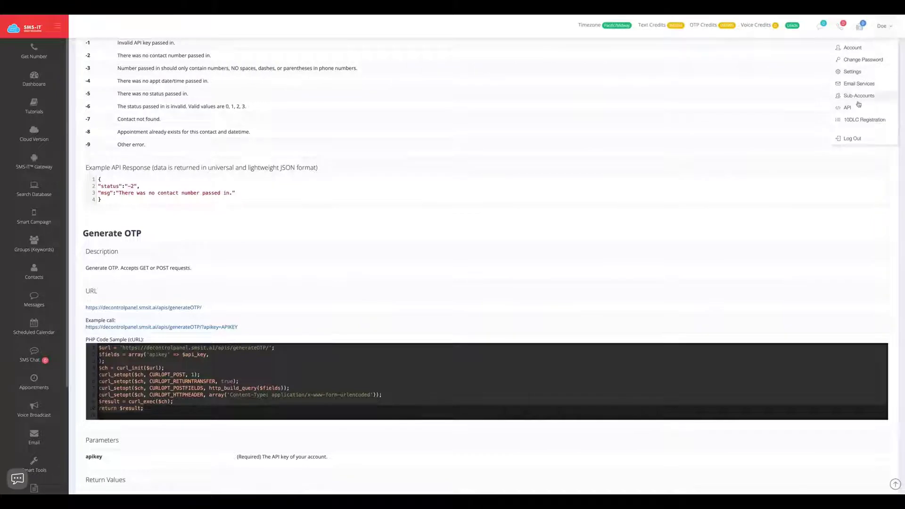
{"action": "left_click", "coordinate": [853, 120]}
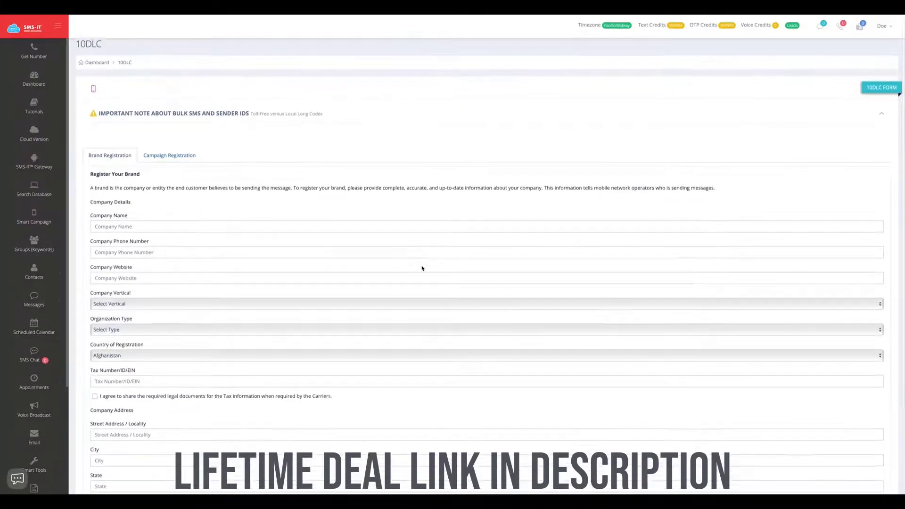
{"action": "scroll", "coordinate": [423, 264], "scroll_direction": "down", "scroll_amount": 2}
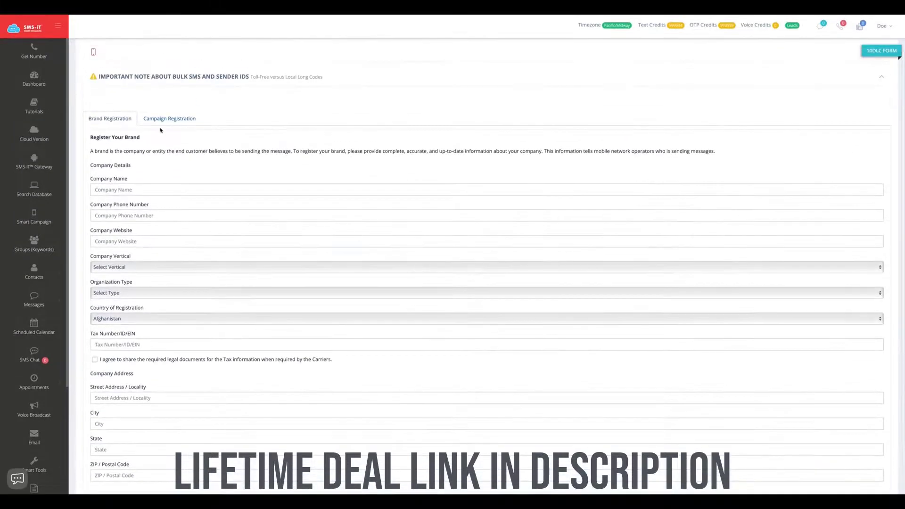
{"action": "left_click", "coordinate": [165, 120]}
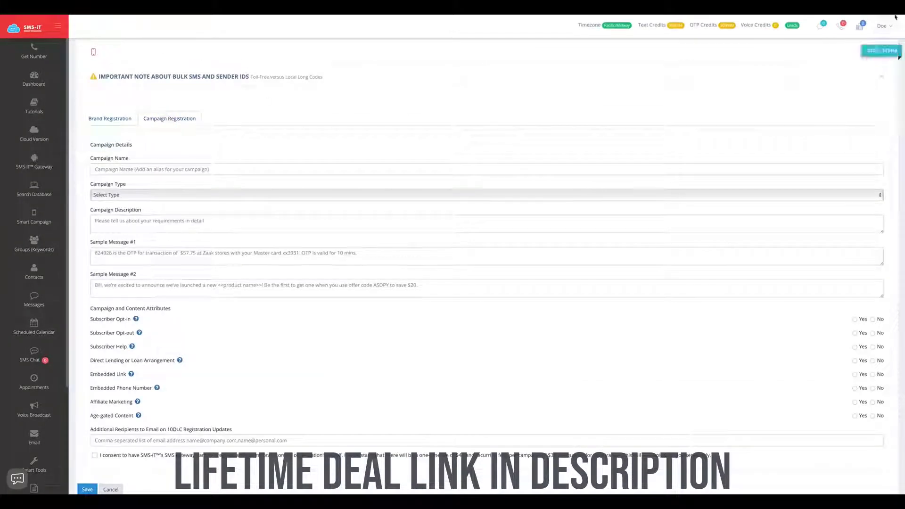
{"action": "mouse_move", "coordinate": [892, 23]}
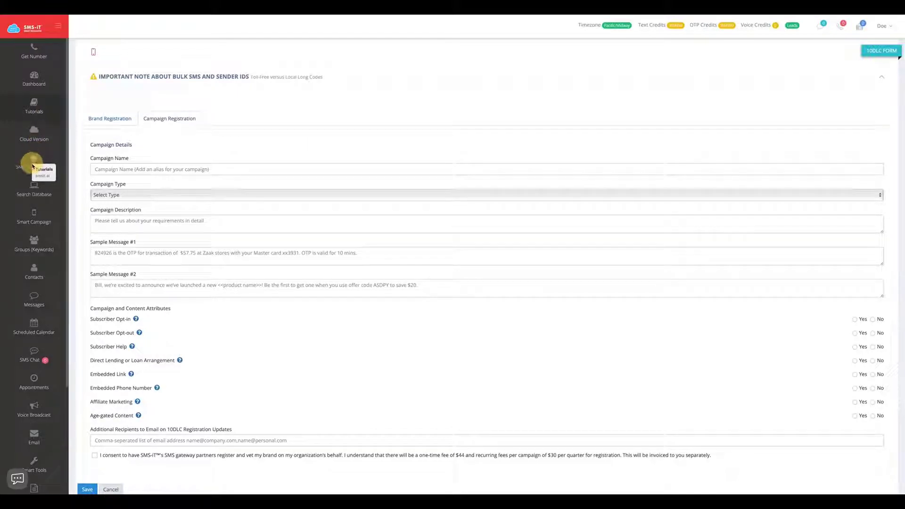
Open the SMS-iT Gateway and view its sign-in form and free account registration form.
{"action": "scroll", "coordinate": [35, 165], "scroll_direction": "down", "scroll_amount": 1}
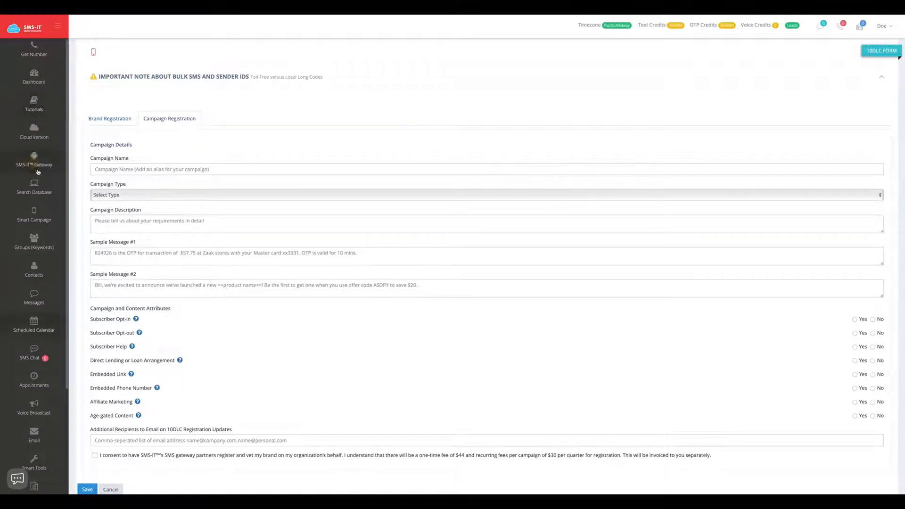
{"action": "left_click", "coordinate": [38, 164]}
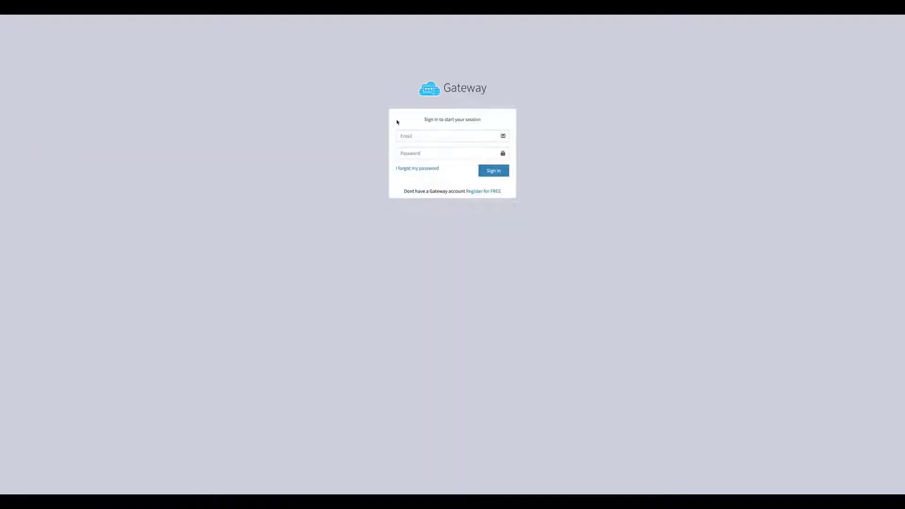
{"action": "left_click", "coordinate": [452, 134]}
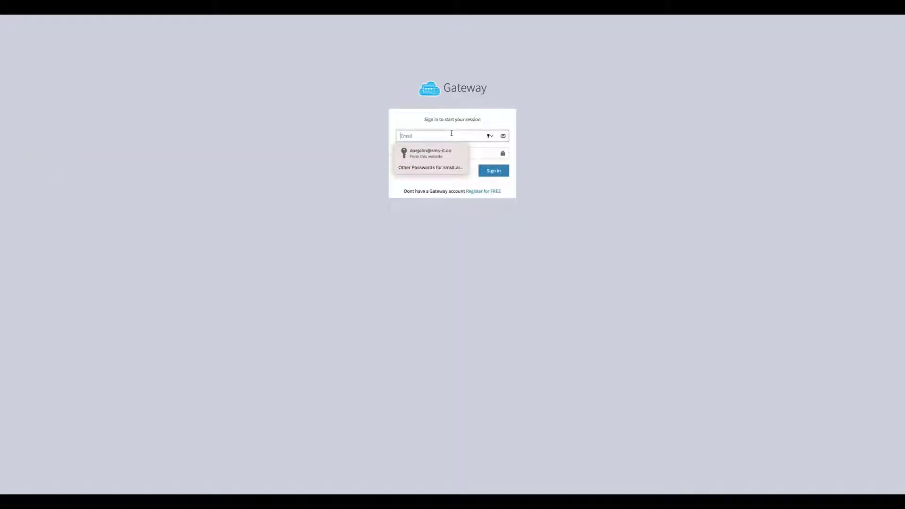
{"action": "left_click", "coordinate": [542, 143]}
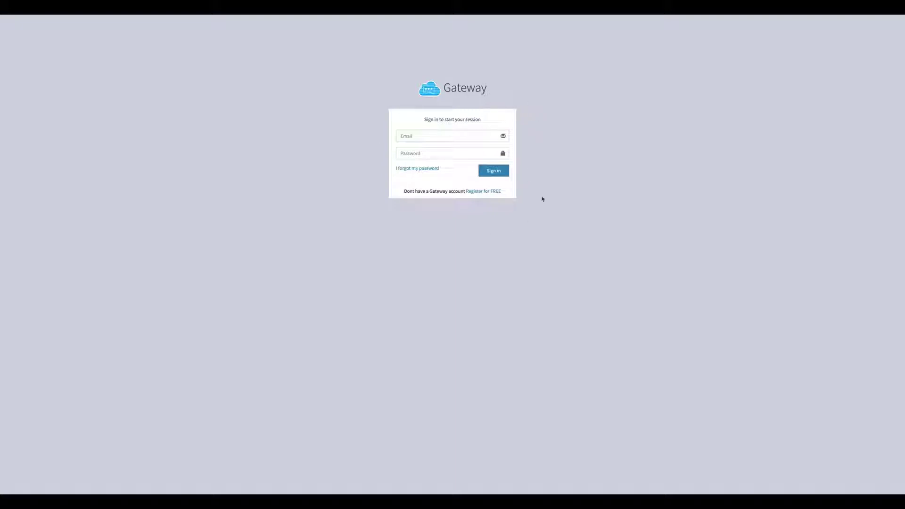
{"action": "left_click", "coordinate": [471, 191]}
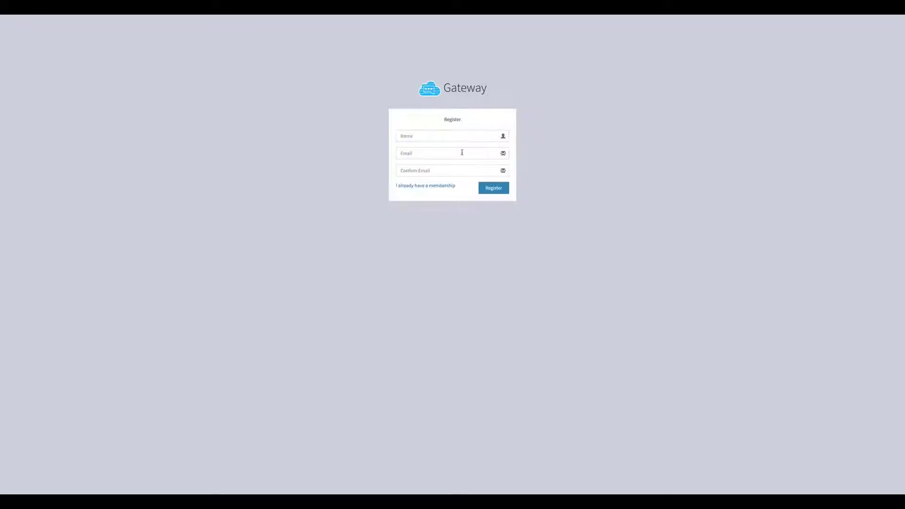
Return to the Gateway sign-in form, fill in the saved account e-mail and password, and sign in.
{"action": "left_click", "coordinate": [438, 187]}
{"action": "left_click", "coordinate": [436, 136]}
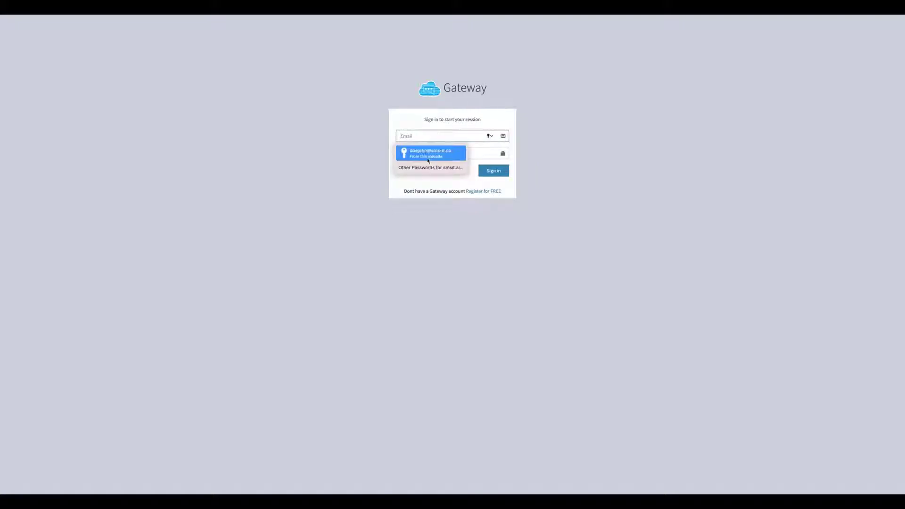
{"action": "left_click", "coordinate": [429, 153]}
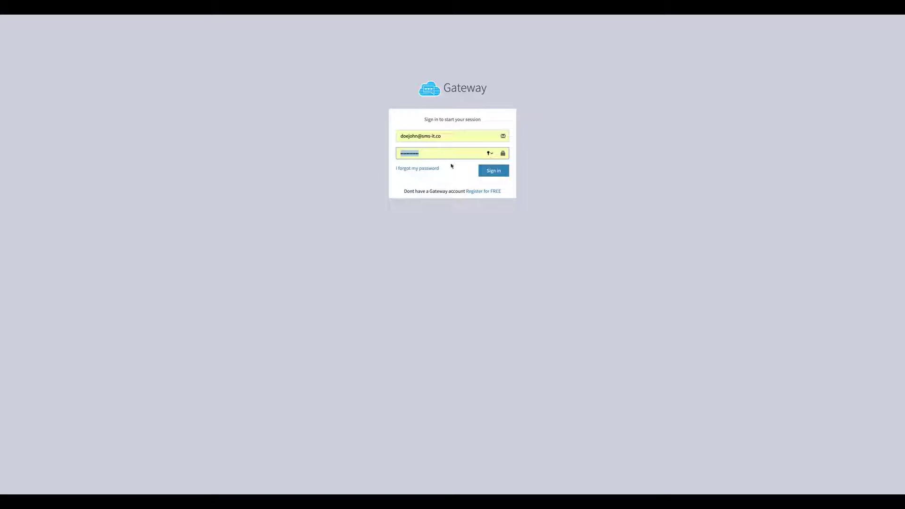
{"action": "left_click", "coordinate": [493, 171]}
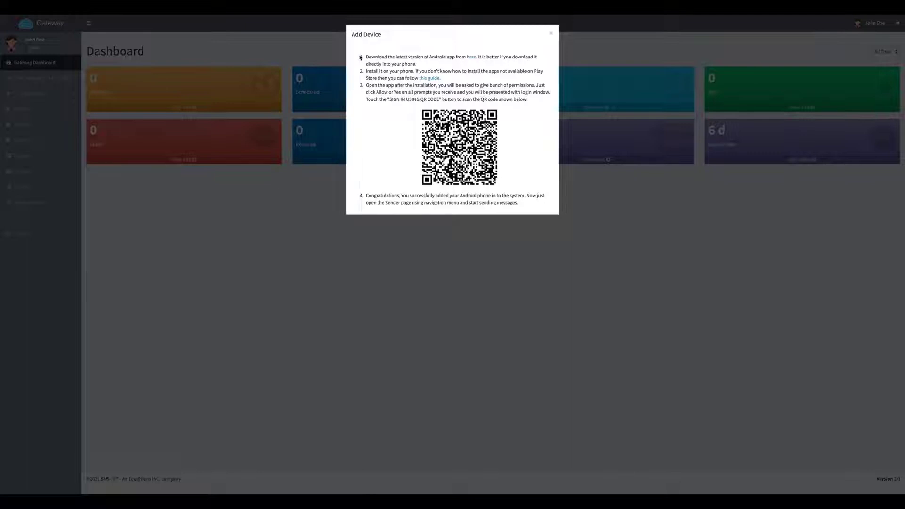
Highlight the Add Device instructions together with their QR code and close the dialog.
{"action": "left_click_drag", "start_coordinate": [360, 57], "coordinate": [518, 201]}
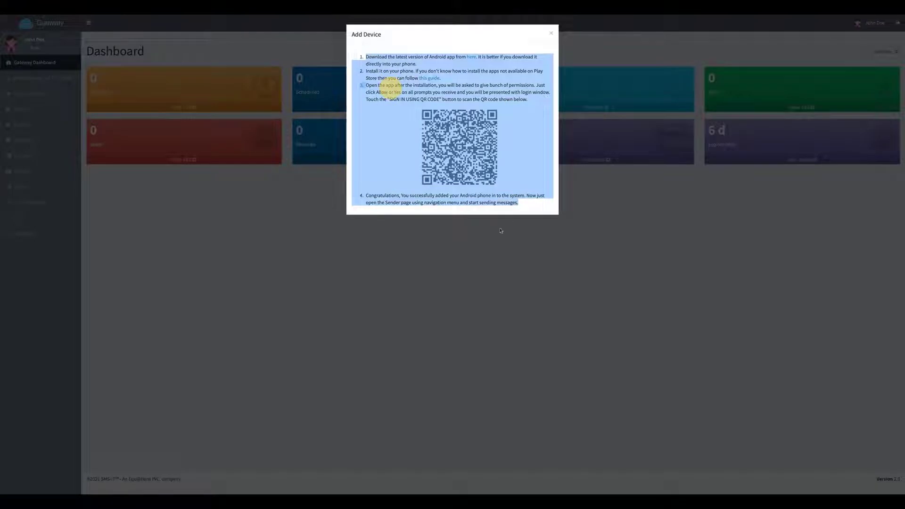
{"action": "left_click", "coordinate": [489, 249]}
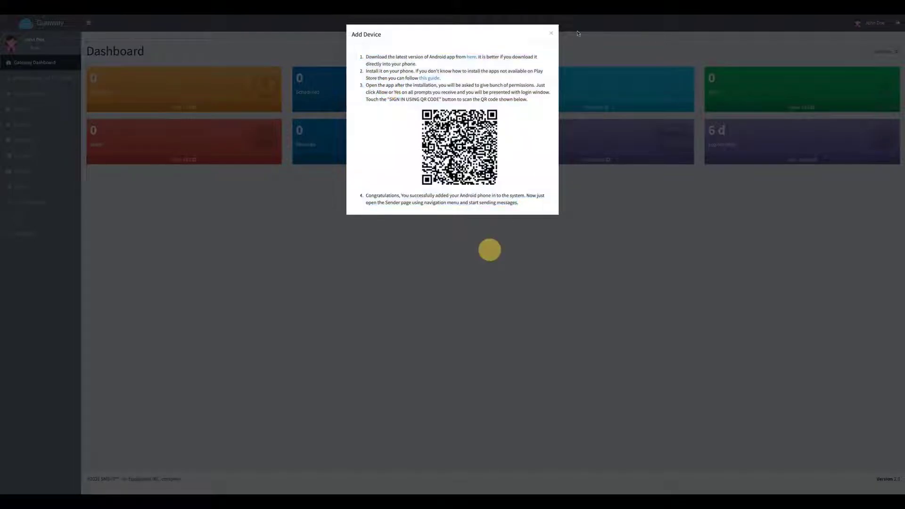
{"action": "left_click", "coordinate": [551, 35]}
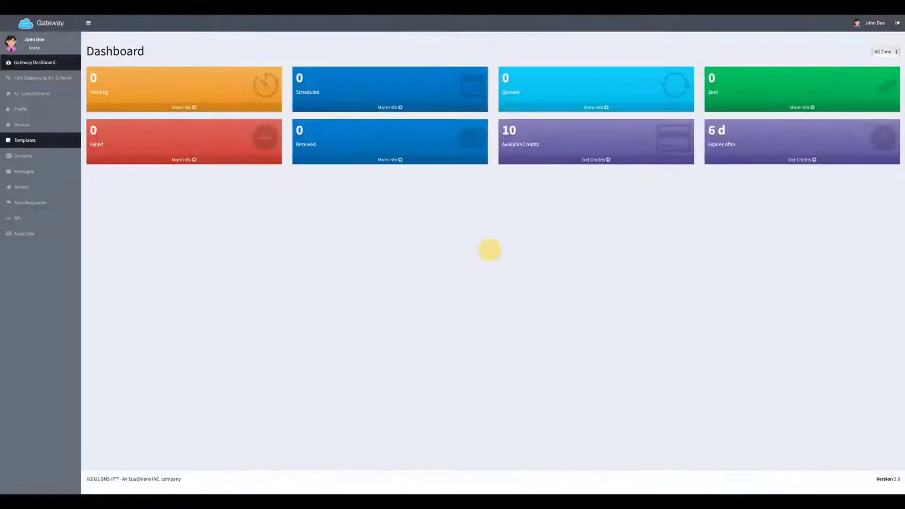
Open the Gateway's Devices page, view its Add Device instructions and close them.
{"action": "left_click", "coordinate": [19, 128]}
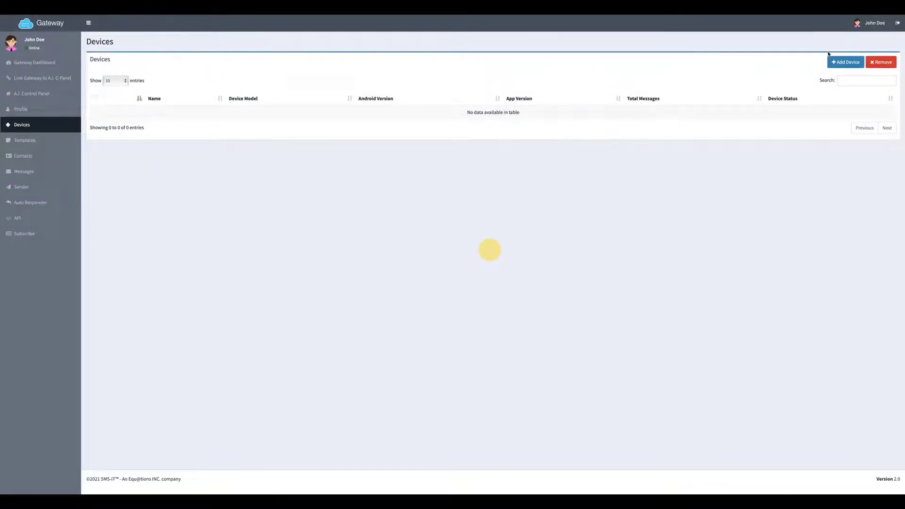
{"action": "left_click", "coordinate": [845, 62]}
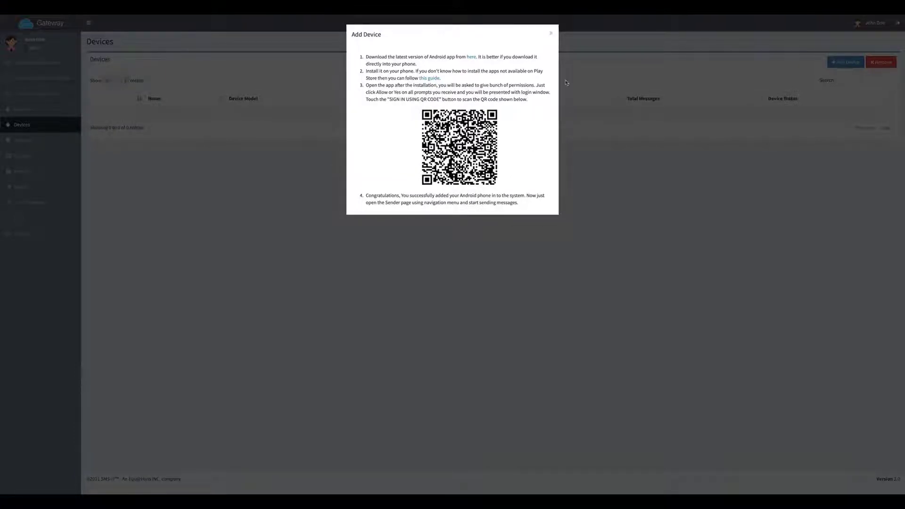
{"action": "left_click", "coordinate": [307, 179]}
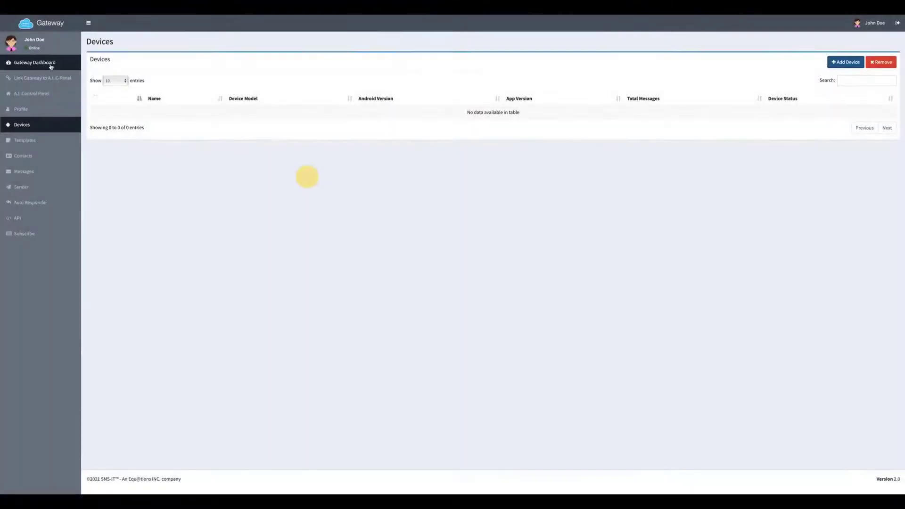
Return to the Gateway Dashboard and view the Sender and Auto Responder pages.
{"action": "left_click", "coordinate": [51, 65]}
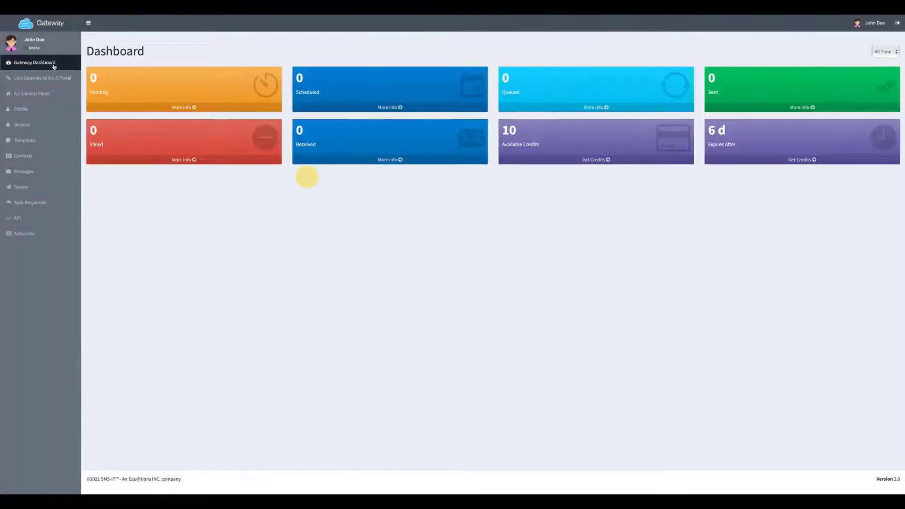
{"action": "left_click", "coordinate": [38, 188]}
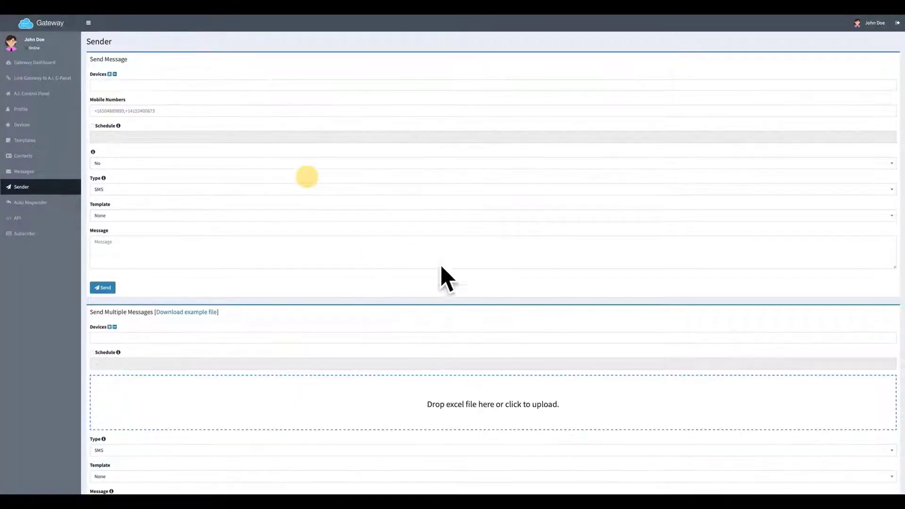
{"action": "left_click", "coordinate": [56, 207]}
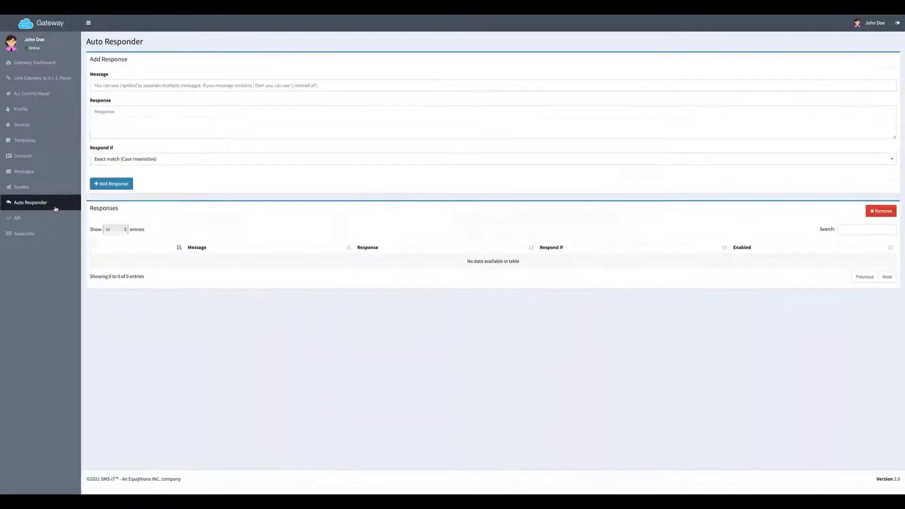
View the Gateway's Templates, Contacts and Messages pages one after another.
{"action": "left_click", "coordinate": [31, 140]}
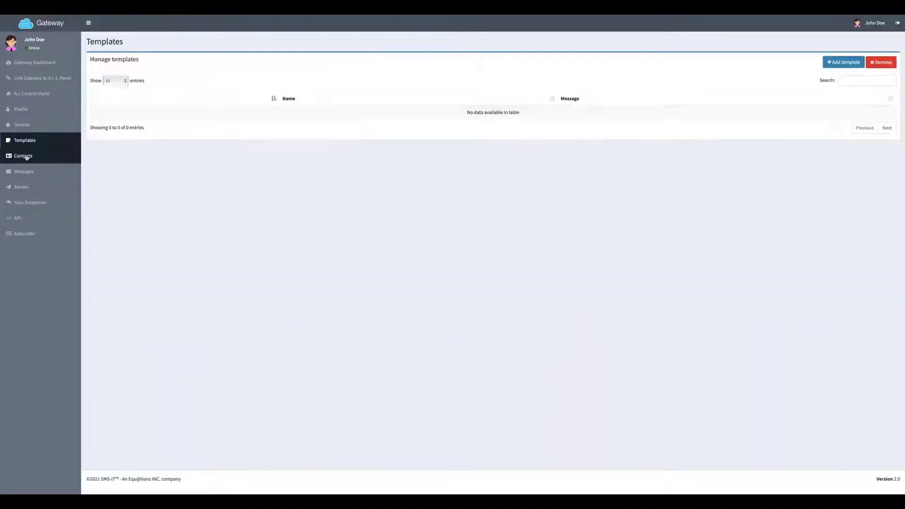
{"action": "left_click", "coordinate": [23, 155]}
{"action": "left_click", "coordinate": [24, 174]}
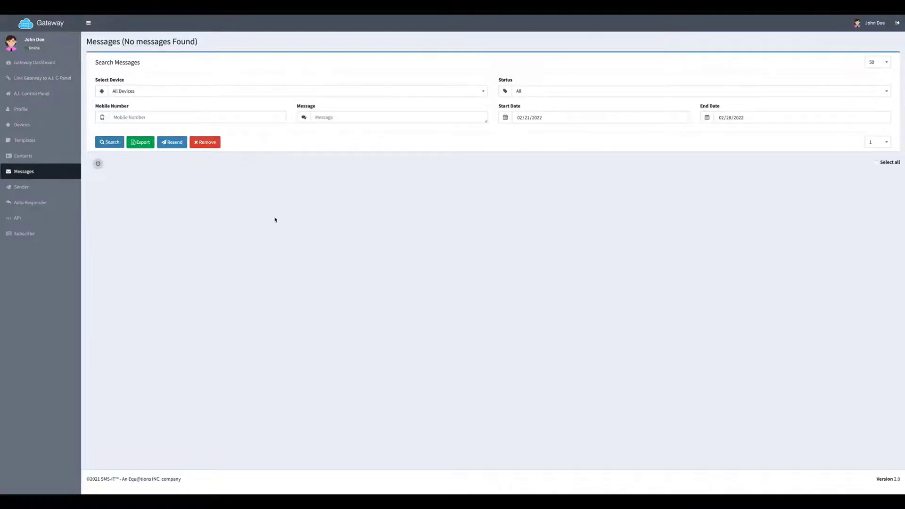
Open the Gateway's API page and expand the WebHook Example Script to view its code.
{"action": "left_click", "coordinate": [34, 222]}
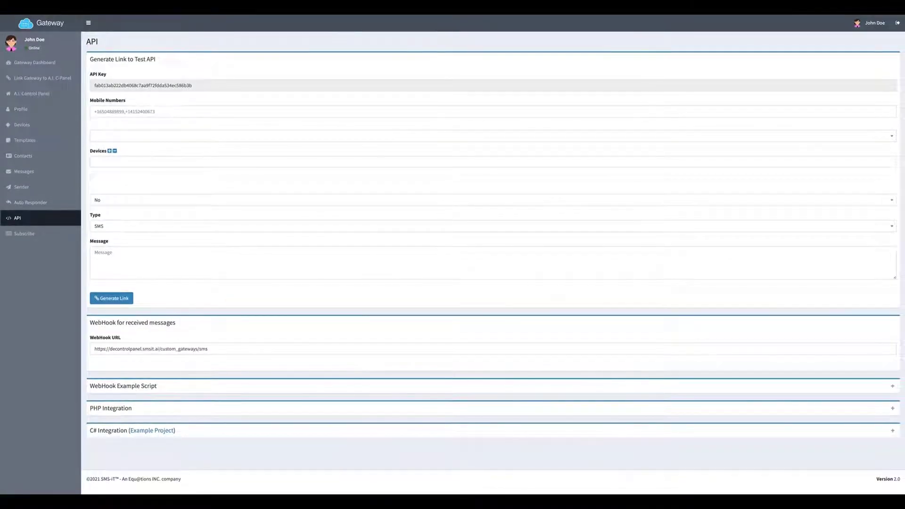
{"action": "left_click", "coordinate": [893, 386]}
{"action": "scroll", "coordinate": [722, 256], "scroll_direction": "down", "scroll_amount": 6}
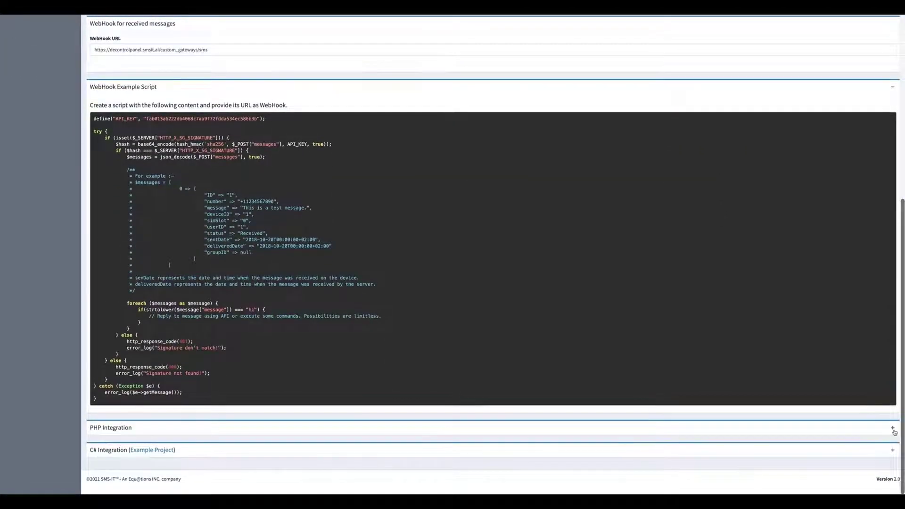
Expand the PHP Integration section and look through its code samples down to Manage Contacts.
{"action": "left_click", "coordinate": [893, 427]}
{"action": "scroll", "coordinate": [782, 269], "scroll_direction": "down", "scroll_amount": 2}
{"action": "scroll", "coordinate": [782, 269], "scroll_direction": "down", "scroll_amount": 15}
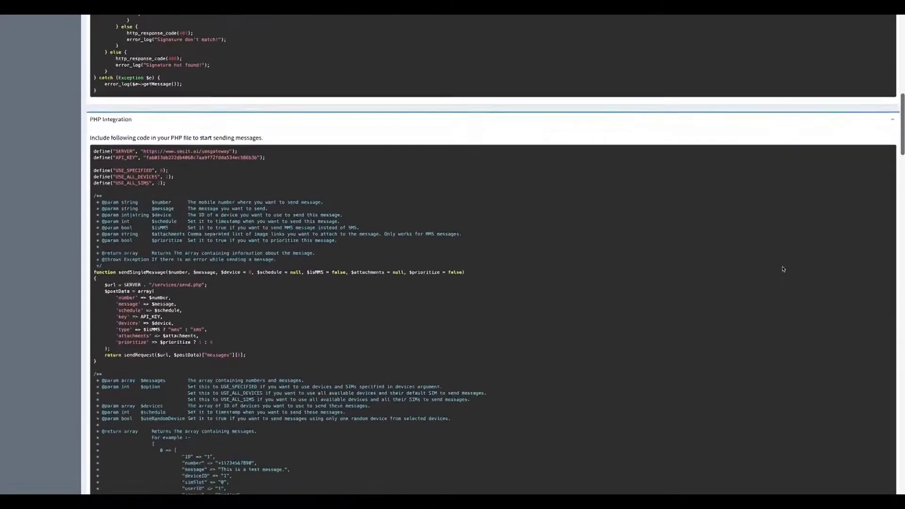
{"action": "scroll", "coordinate": [784, 268], "scroll_direction": "down", "scroll_amount": 20}
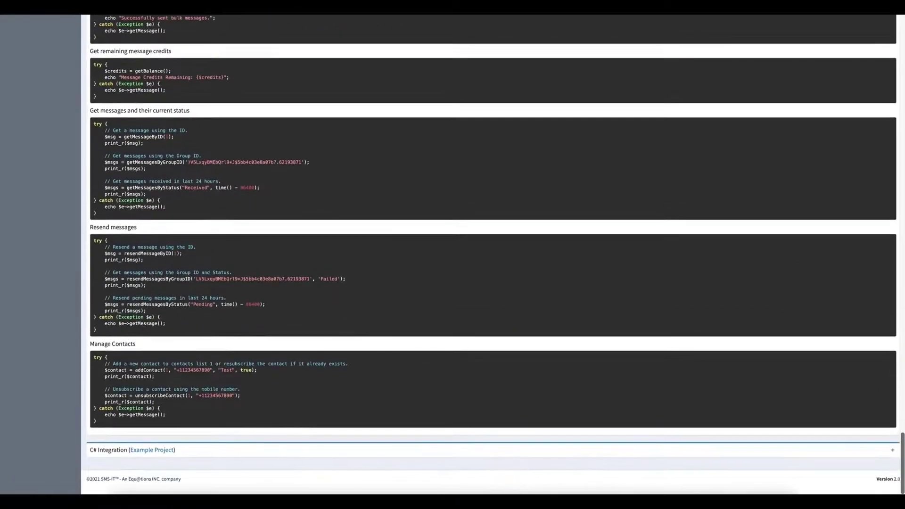
Expand the C# Integration section, look through its code and return to the start of the API page.
{"action": "left_click", "coordinate": [893, 453]}
{"action": "left_click", "coordinate": [827, 417]}
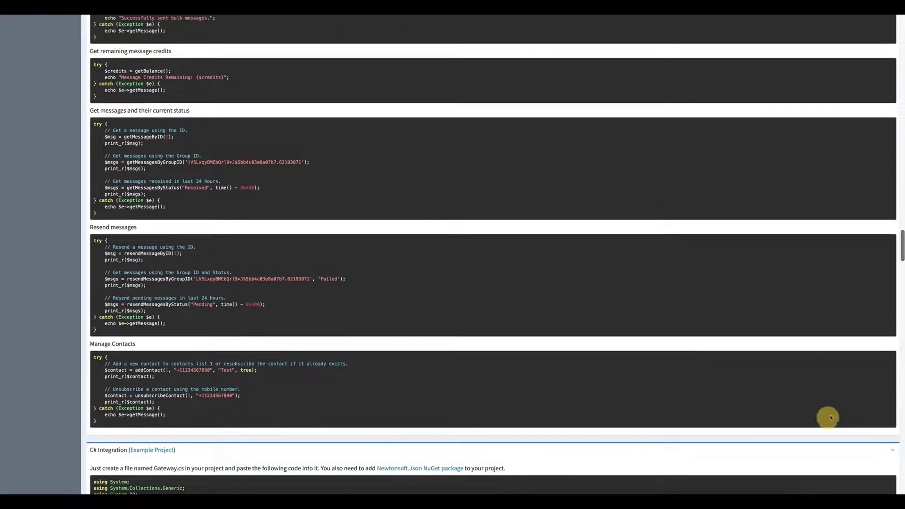
{"action": "scroll", "coordinate": [838, 410], "scroll_direction": "down", "scroll_amount": 15}
{"action": "left_click_drag", "start_coordinate": [901, 360], "coordinate": [901, 33]}
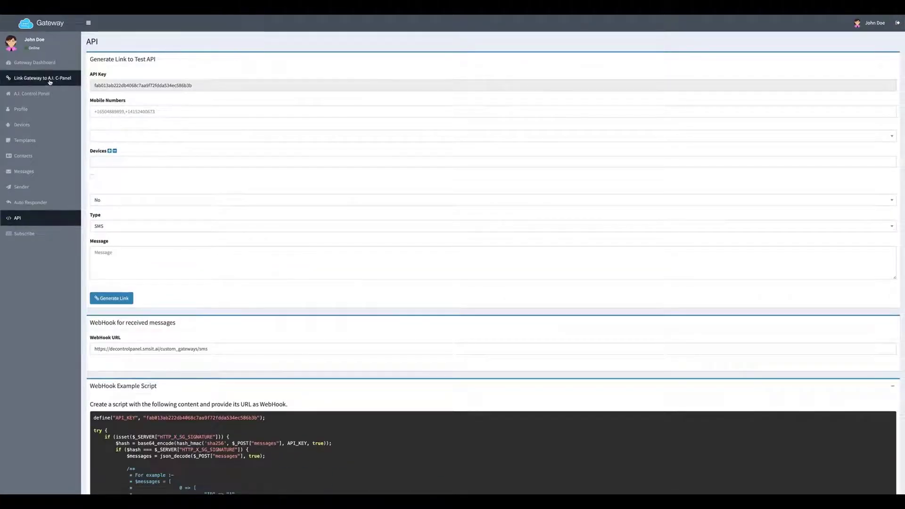
Return to the A.I. Control Panel and view the success rating and subscriber charts on its dashboard.
{"action": "left_click", "coordinate": [36, 93]}
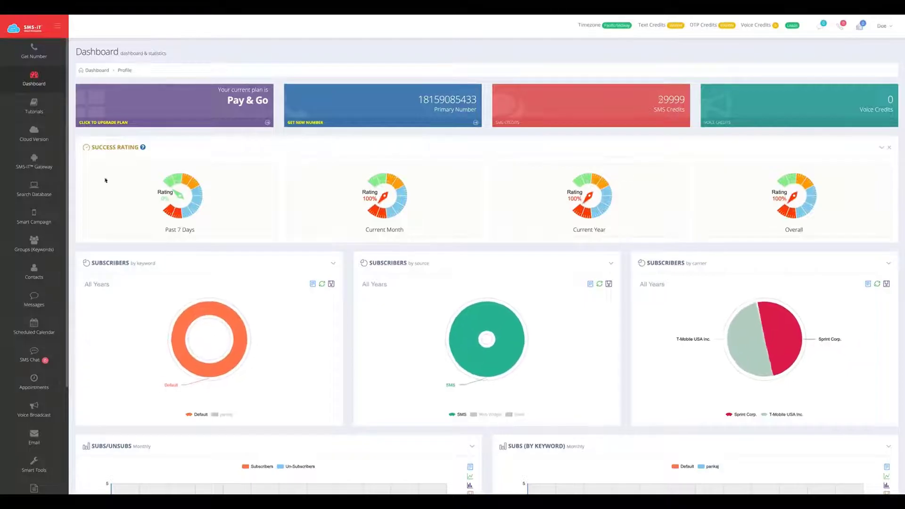
{"action": "scroll", "coordinate": [85, 248], "scroll_direction": "down", "scroll_amount": 1}
{"action": "scroll", "coordinate": [31, 200], "scroll_direction": "down", "scroll_amount": 4}
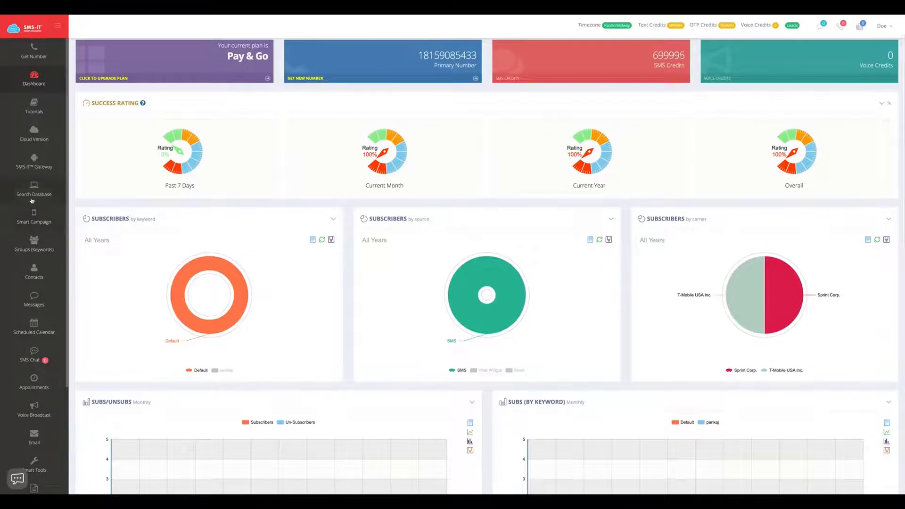
{"action": "scroll", "coordinate": [31, 200], "scroll_direction": "up", "scroll_amount": 3}
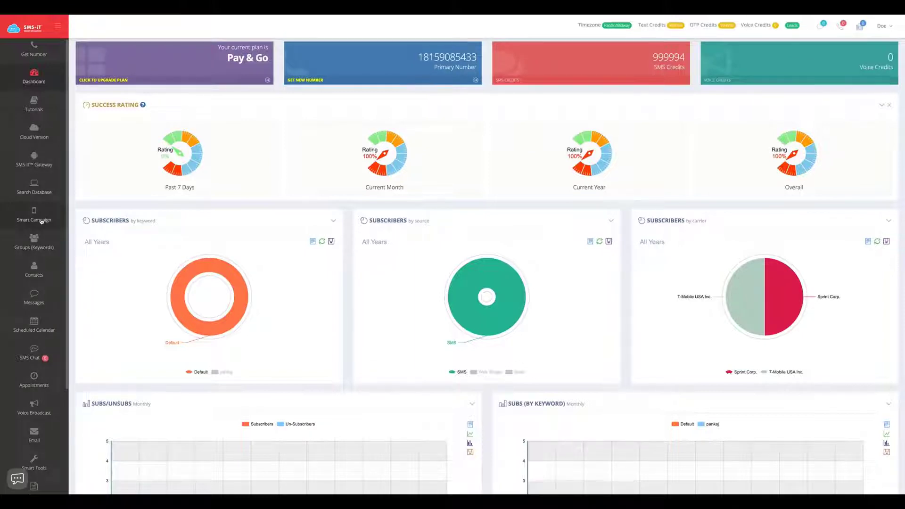
Open the Groups (Keywords) page, bring up the form for a new group and examine its Keyword field.
{"action": "left_click", "coordinate": [35, 242]}
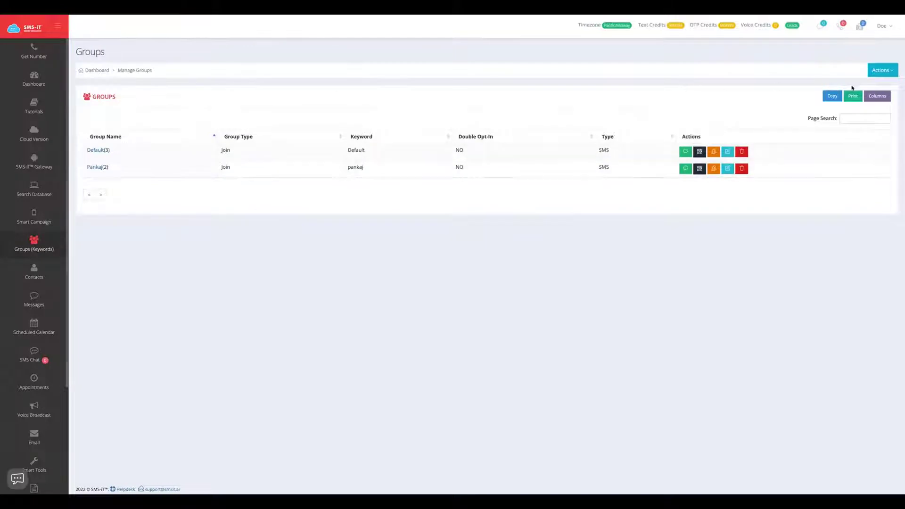
{"action": "left_click", "coordinate": [881, 71]}
{"action": "left_click", "coordinate": [862, 89]}
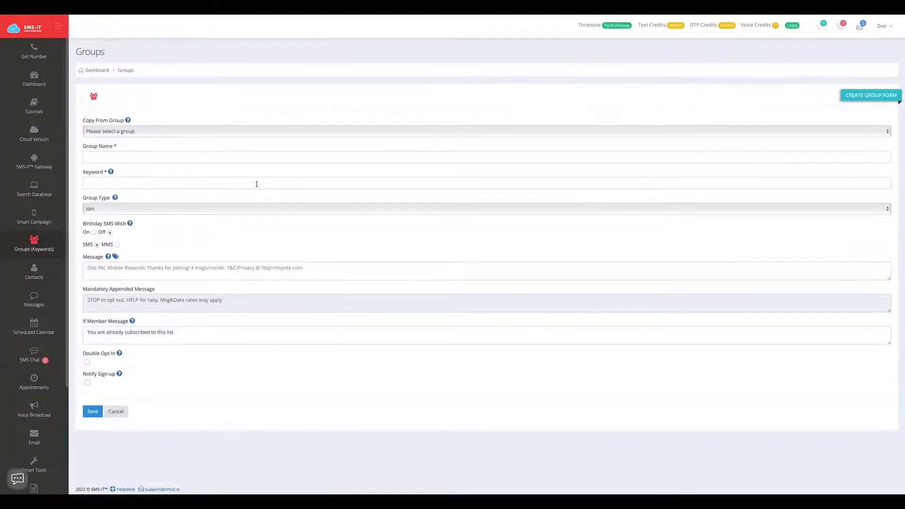
{"action": "left_click", "coordinate": [112, 180]}
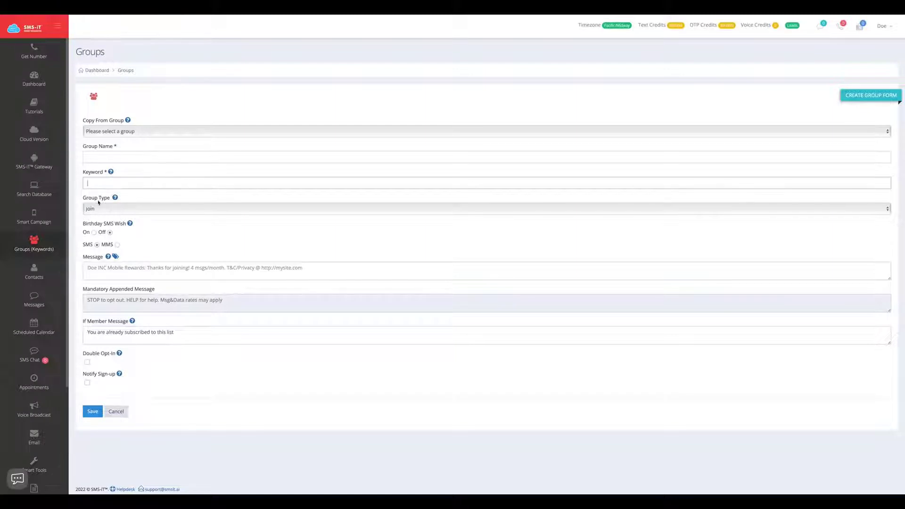
{"action": "mouse_move", "coordinate": [111, 172]}
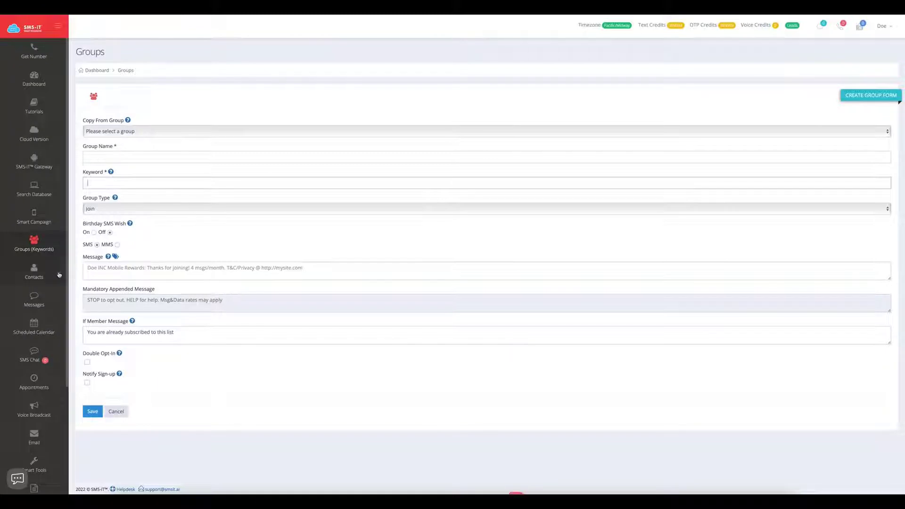
Open the Manage Contacts page and view the available contact actions, including Add Contact and Import Contacts.
{"action": "left_click", "coordinate": [34, 272]}
{"action": "scroll", "coordinate": [19, 142], "scroll_direction": "down", "scroll_amount": 4}
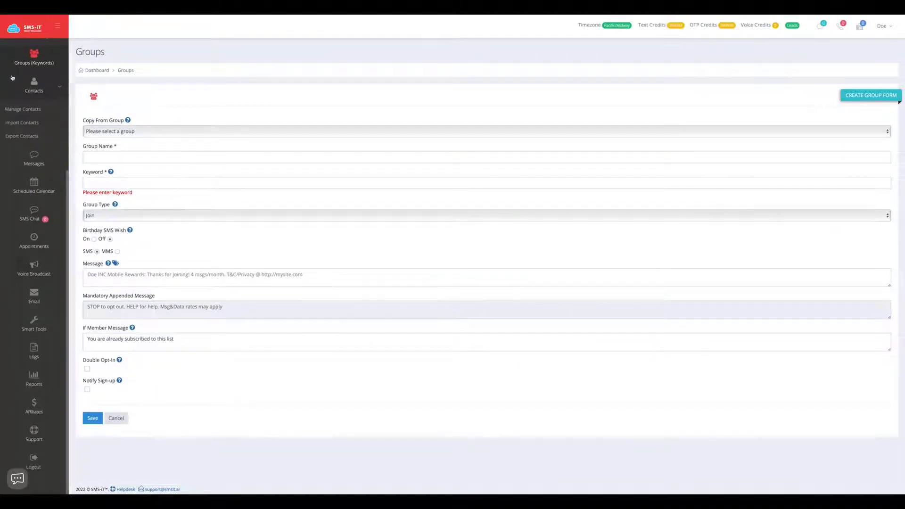
{"action": "left_click", "coordinate": [41, 110]}
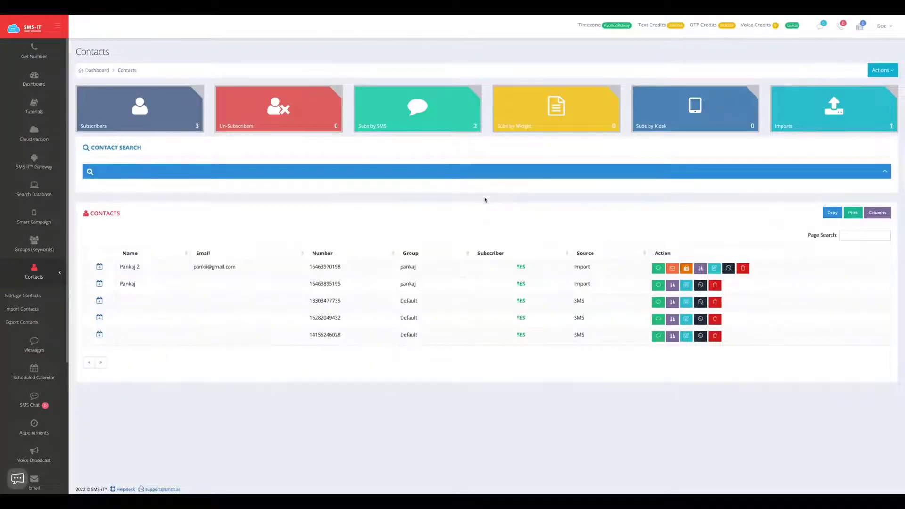
{"action": "left_click", "coordinate": [881, 70]}
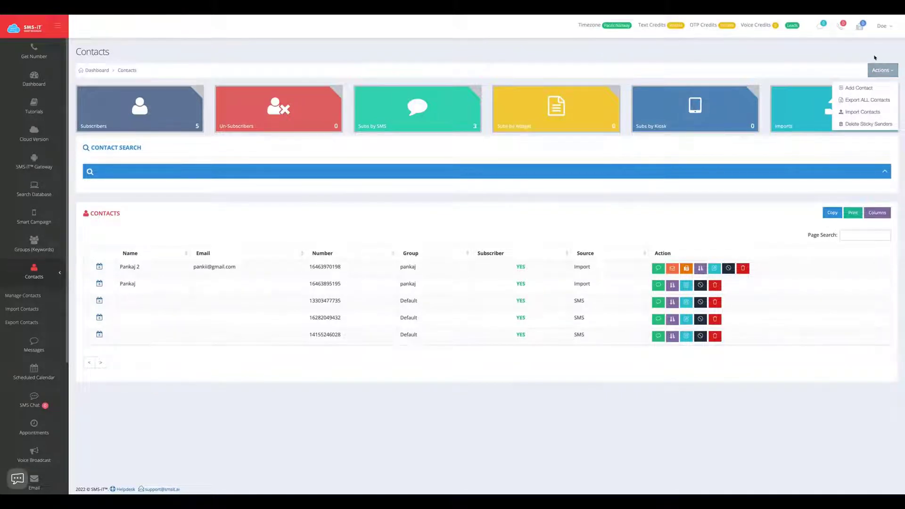
{"action": "left_click_drag", "start_coordinate": [874, 57], "coordinate": [878, 73]}
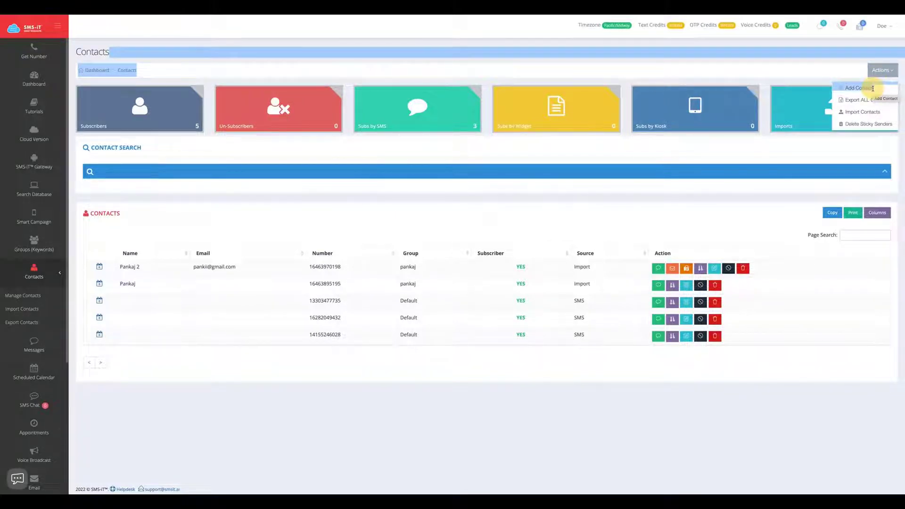
{"action": "left_click", "coordinate": [880, 70]}
{"action": "left_click", "coordinate": [880, 70]}
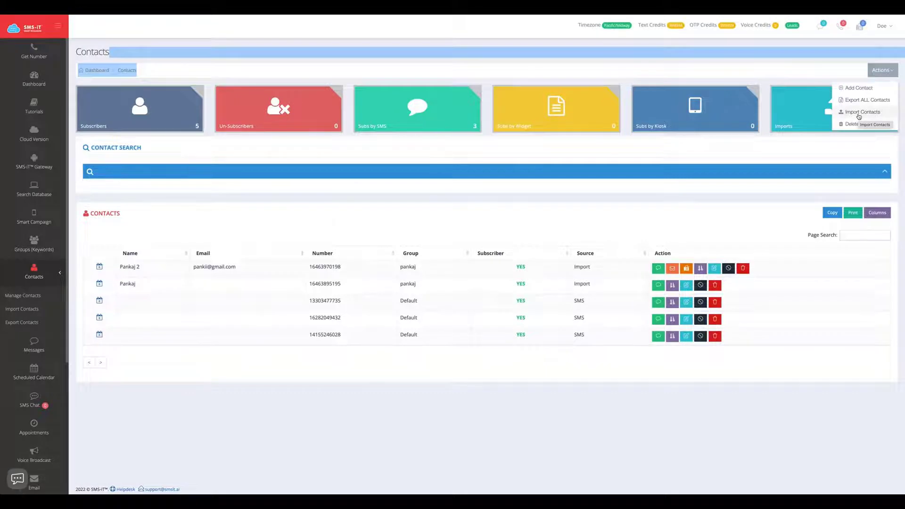
Expand the Messages options and open the Send Single SMS, MMS, OTP page.
{"action": "left_click", "coordinate": [33, 249]}
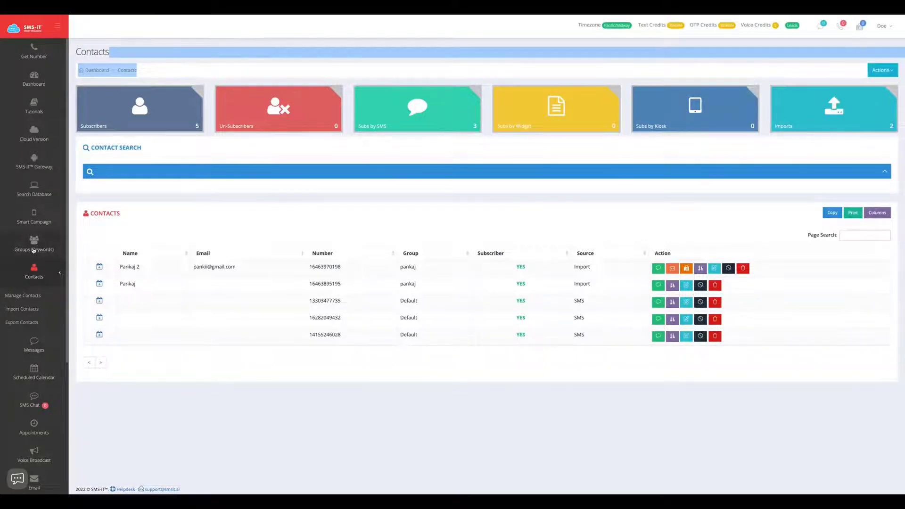
{"action": "scroll", "coordinate": [33, 250], "scroll_direction": "down", "scroll_amount": 4}
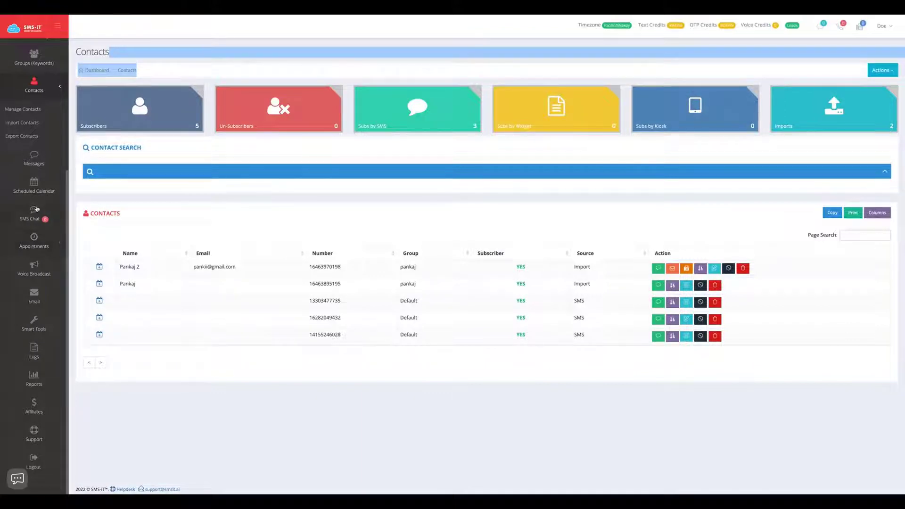
{"action": "left_click", "coordinate": [53, 165]}
{"action": "scroll", "coordinate": [54, 168], "scroll_direction": "up", "scroll_amount": 2}
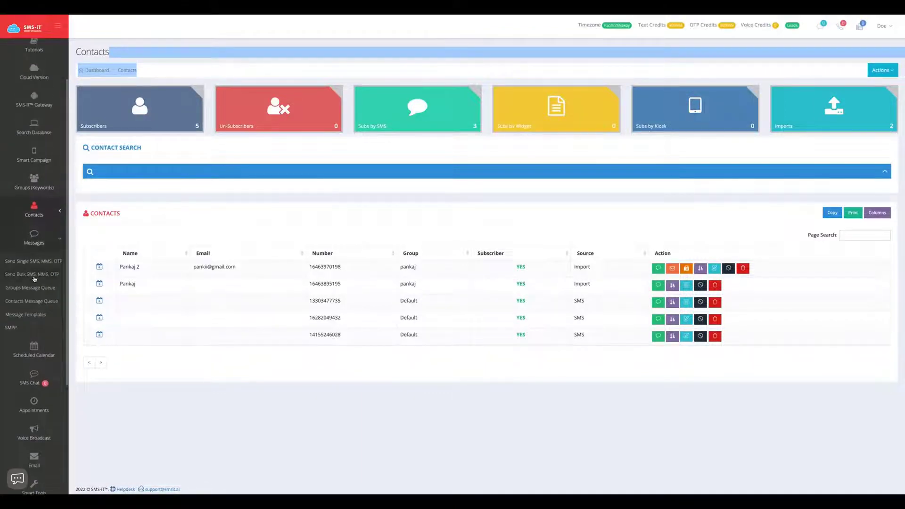
{"action": "left_click", "coordinate": [40, 263]}
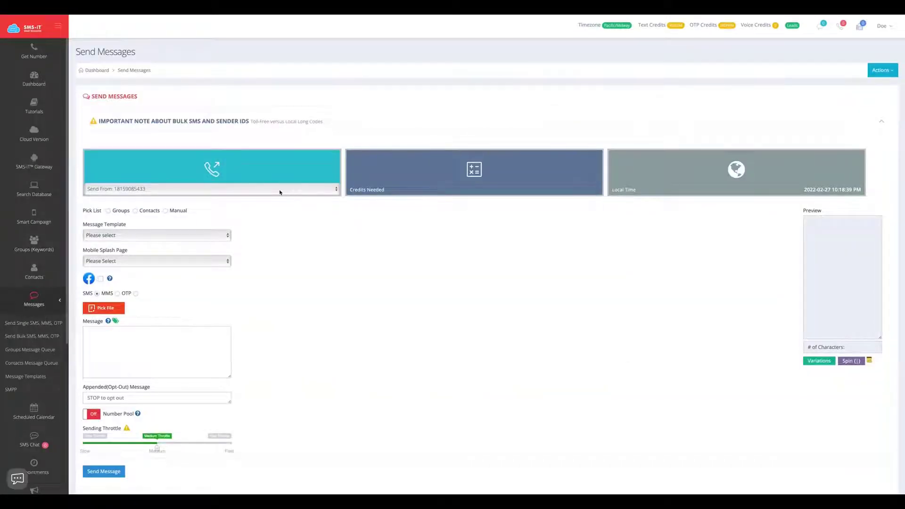
Explore the Groups and Contacts recipient lists on the Send Messages form and set Pick List to Manual.
{"action": "left_click", "coordinate": [107, 211]}
{"action": "left_click", "coordinate": [96, 241]}
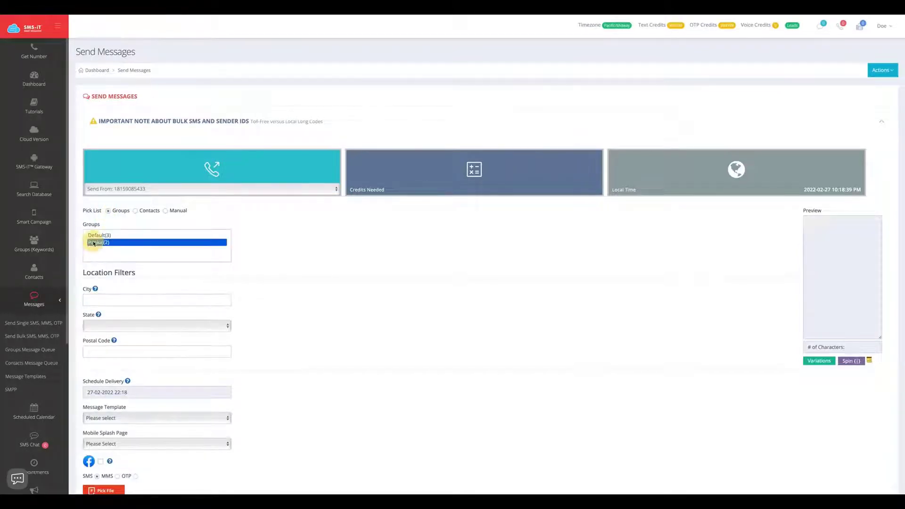
{"action": "left_click", "coordinate": [136, 212]}
{"action": "left_click", "coordinate": [121, 236]}
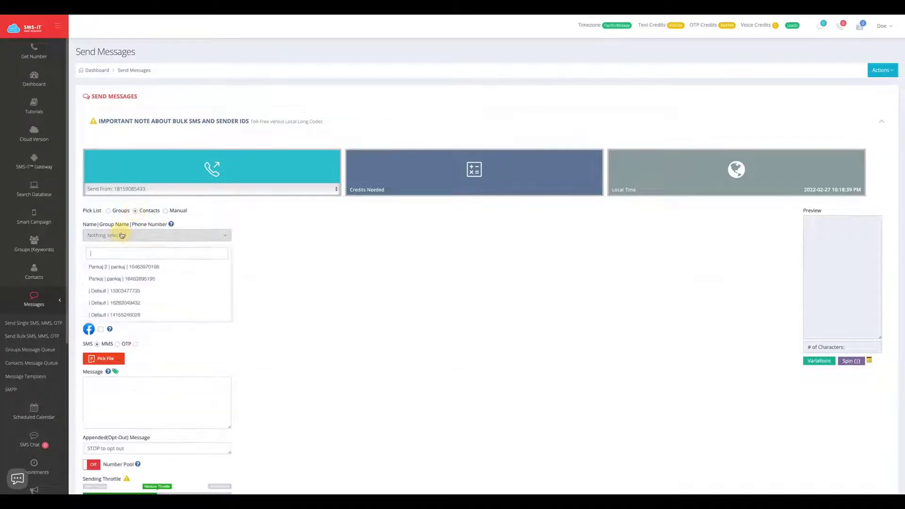
{"action": "left_click", "coordinate": [125, 279]}
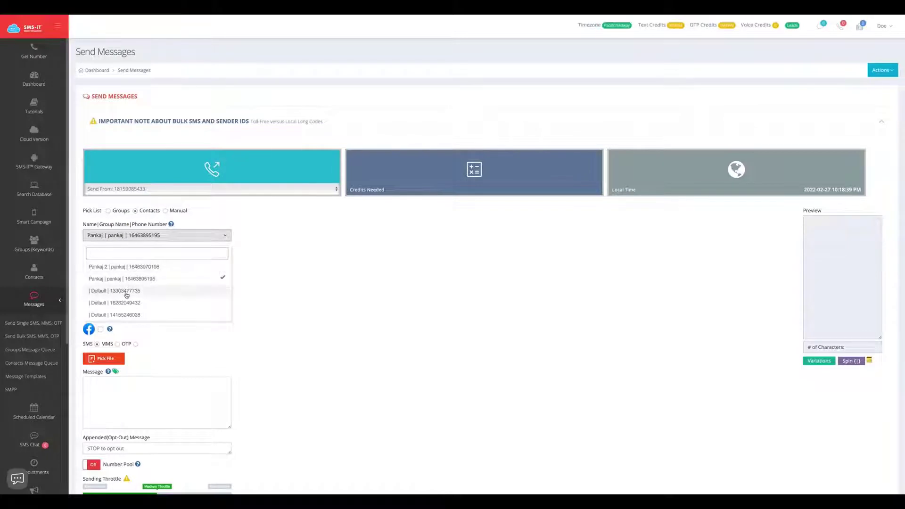
{"action": "left_click", "coordinate": [124, 291]}
{"action": "left_click", "coordinate": [166, 211]}
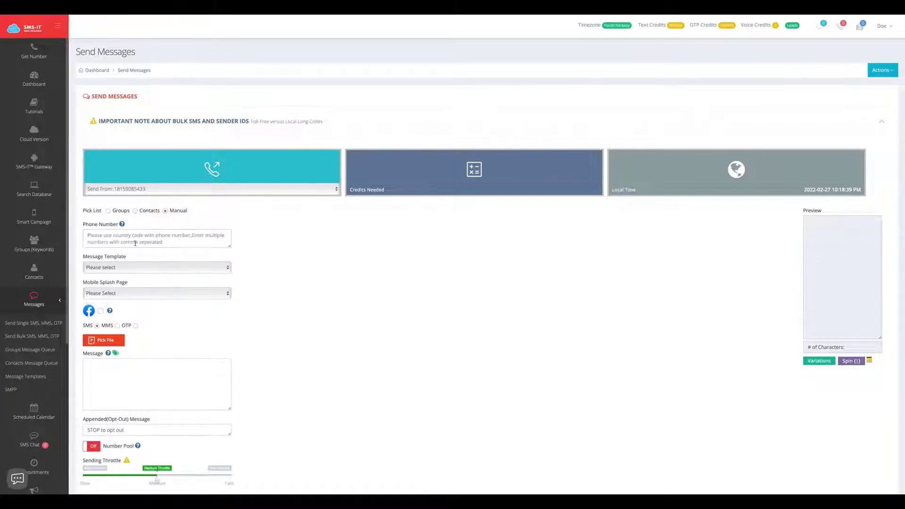
Examine the Message Template and Mobile Splash Page choices on the Send Messages form, leaving both unselected.
{"action": "scroll", "coordinate": [253, 278], "scroll_direction": "down", "scroll_amount": 1}
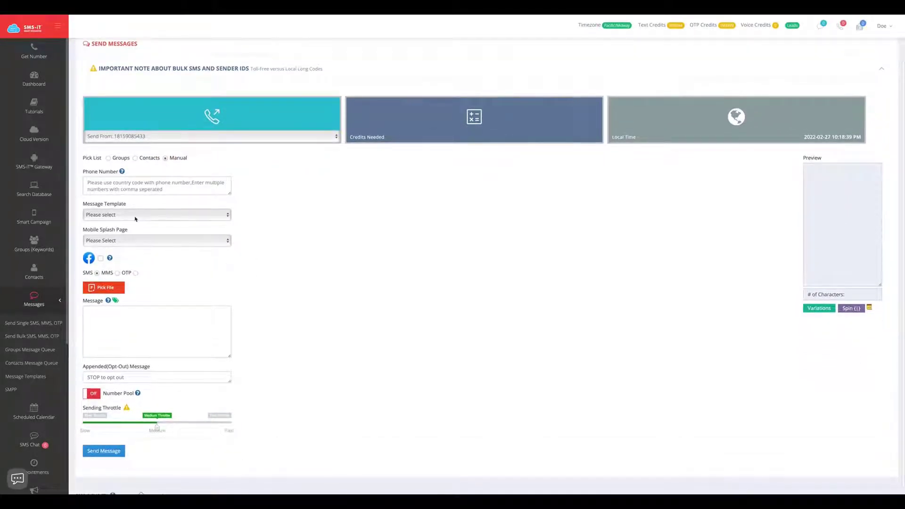
{"action": "left_click", "coordinate": [138, 217]}
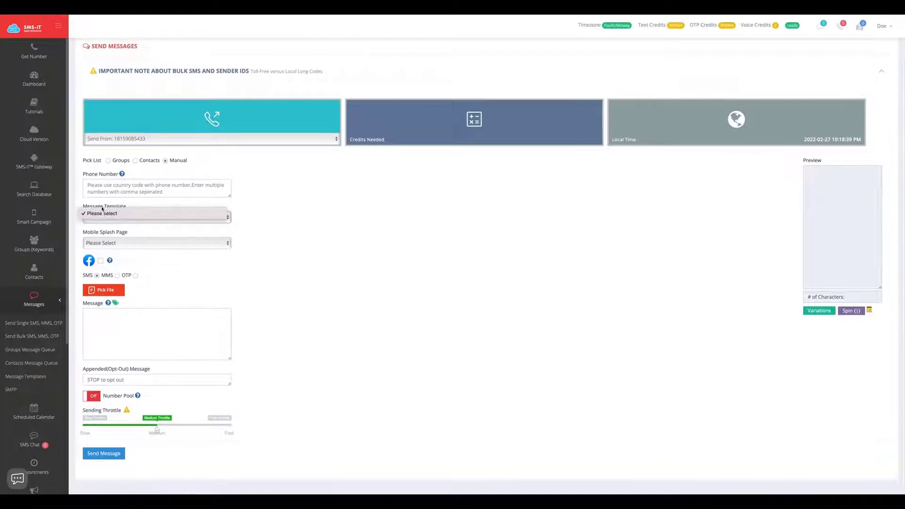
{"action": "left_click", "coordinate": [45, 377]}
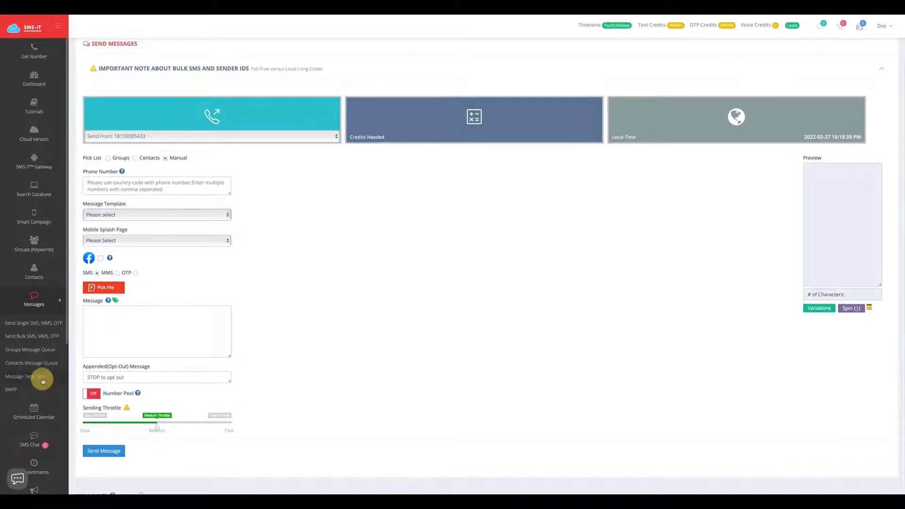
{"action": "left_click", "coordinate": [113, 241]}
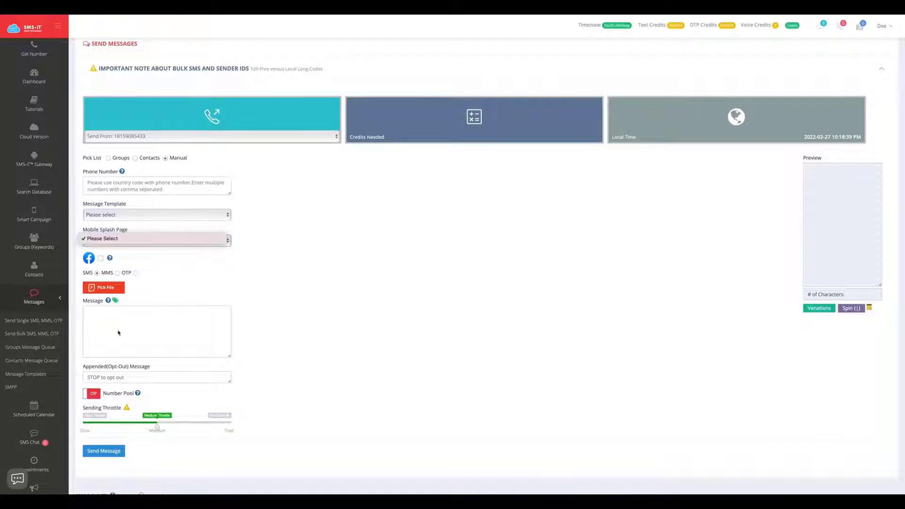
{"action": "left_click", "coordinate": [328, 305]}
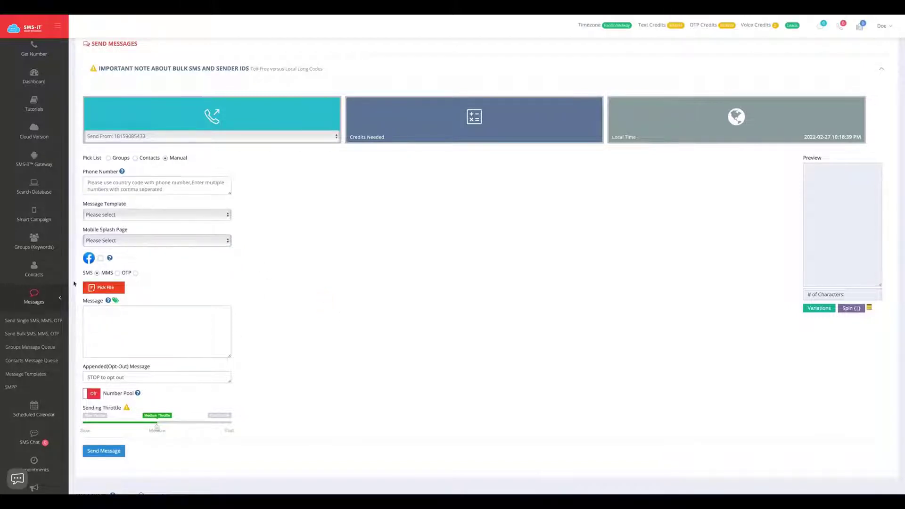
Expand the Smart Tools options and locate the Mobile Page Builder entry.
{"action": "scroll", "coordinate": [74, 284], "scroll_direction": "up", "scroll_amount": 3}
{"action": "scroll", "coordinate": [89, 293], "scroll_direction": "down", "scroll_amount": 3}
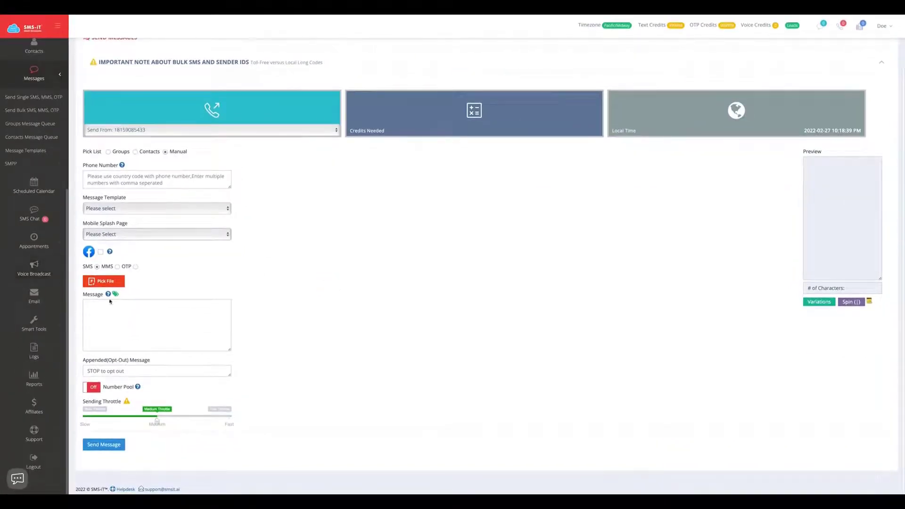
{"action": "left_click", "coordinate": [55, 329]}
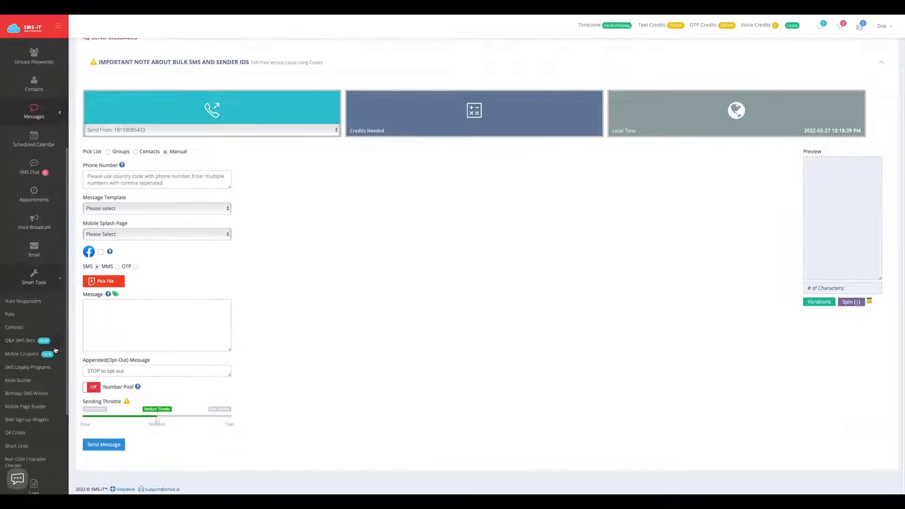
{"action": "left_click", "coordinate": [35, 406]}
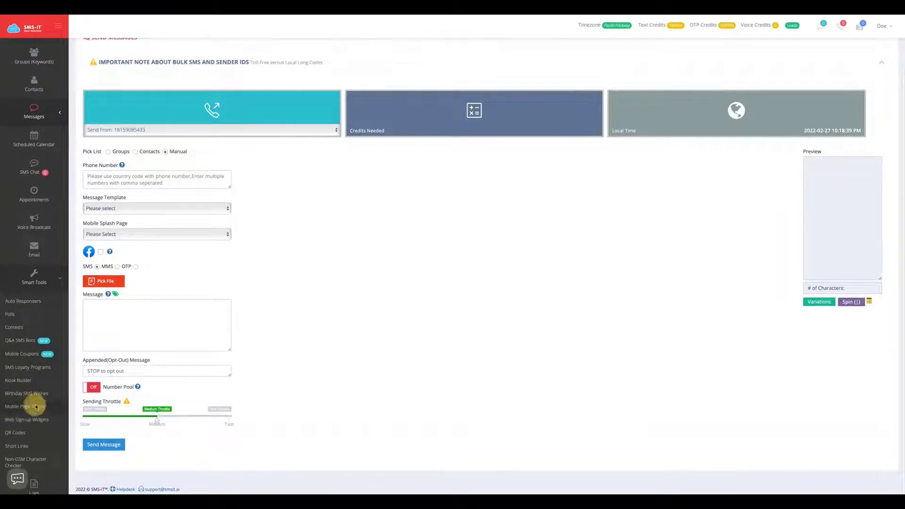
{"action": "mouse_move", "coordinate": [36, 406]}
{"action": "left_mouse_down"}
{"action": "mouse_move", "coordinate": [35, 361]}
{"action": "mouse_move", "coordinate": [35, 399]}
{"action": "mouse_move", "coordinate": [52, 396]}
{"action": "mouse_move", "coordinate": [38, 404]}
{"action": "left_mouse_up"}
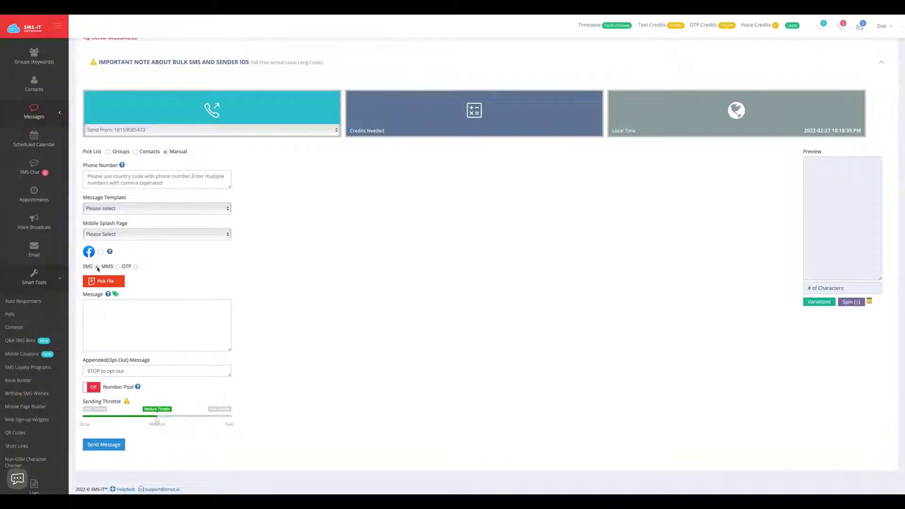
View the MMS image options, set the message type to OTP and highlight the %%OTP%% placeholder in the message.
{"action": "left_click", "coordinate": [117, 267]}
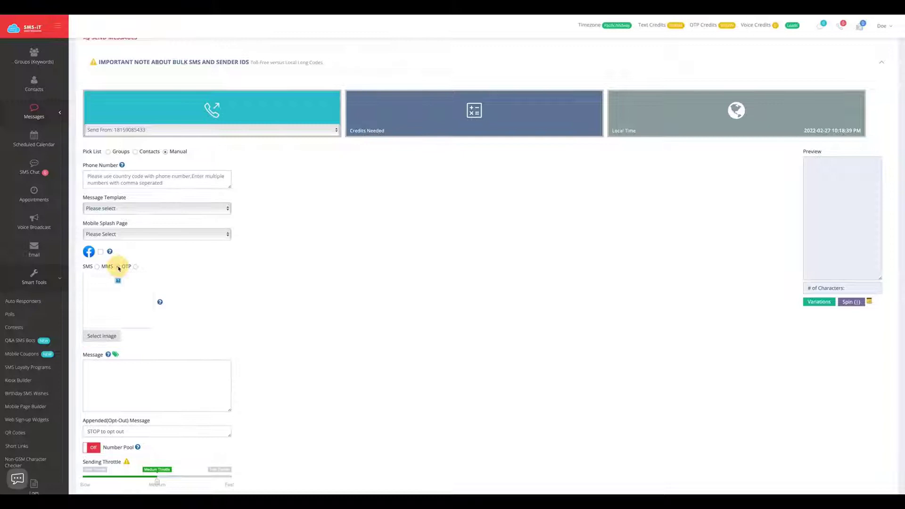
{"action": "left_click", "coordinate": [98, 309]}
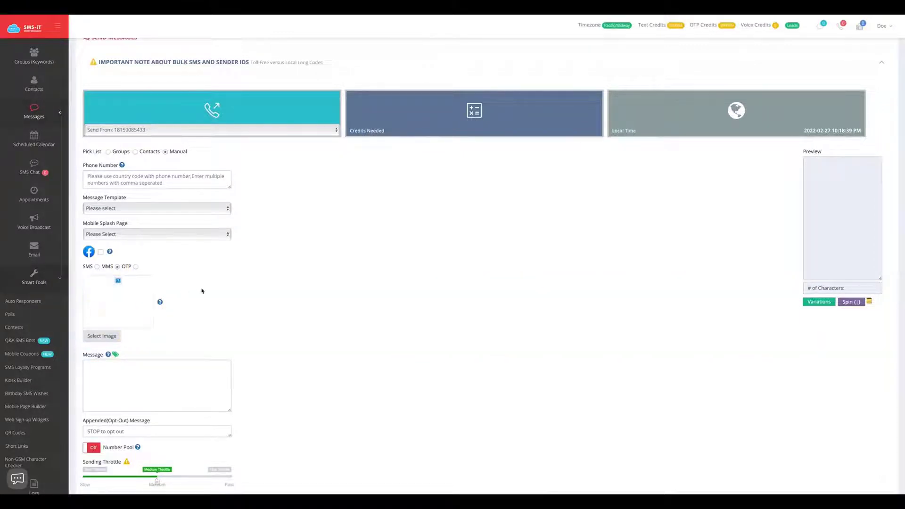
{"action": "left_click", "coordinate": [135, 267]}
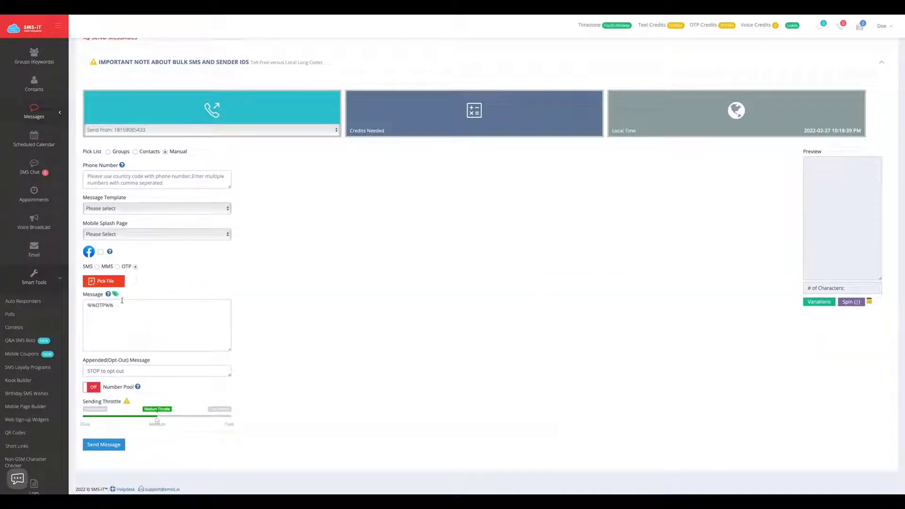
{"action": "left_click_drag", "start_coordinate": [117, 306], "coordinate": [86, 304]}
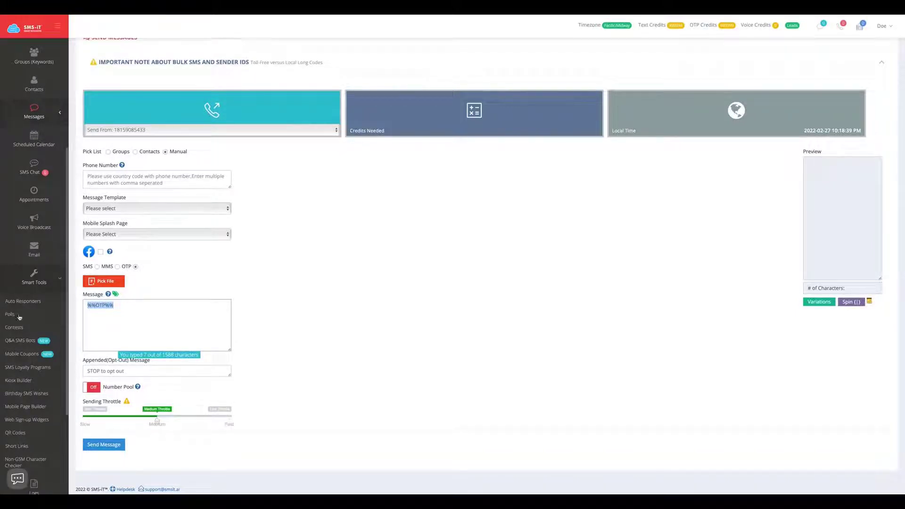
Expand the SMPP options under Messages and open the SMPP Configuration page.
{"action": "scroll", "coordinate": [19, 317], "scroll_direction": "down", "scroll_amount": 3}
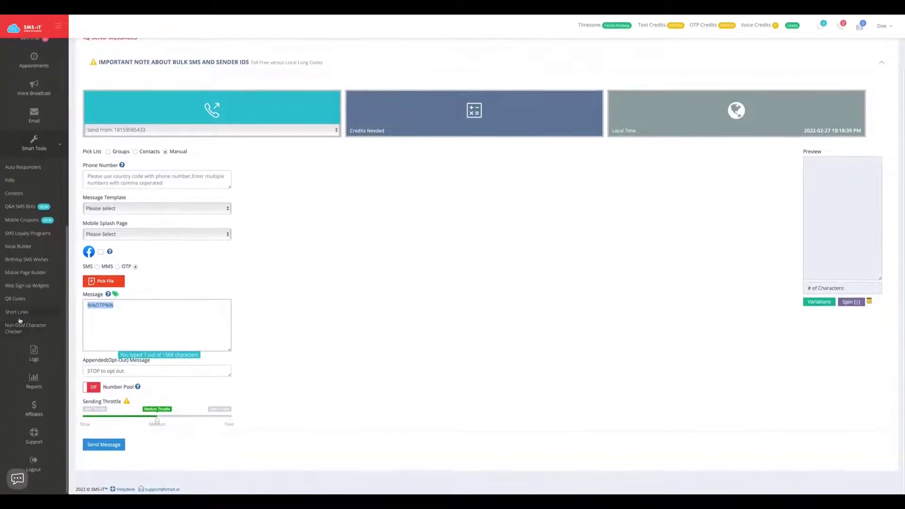
{"action": "scroll", "coordinate": [20, 320], "scroll_direction": "up", "scroll_amount": 3}
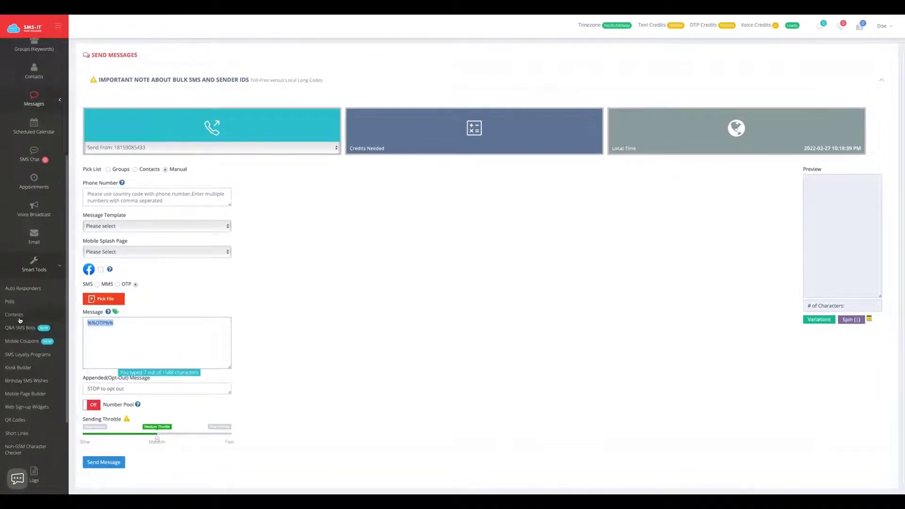
{"action": "left_click", "coordinate": [52, 101]}
{"action": "scroll", "coordinate": [37, 157], "scroll_direction": "down", "scroll_amount": 1}
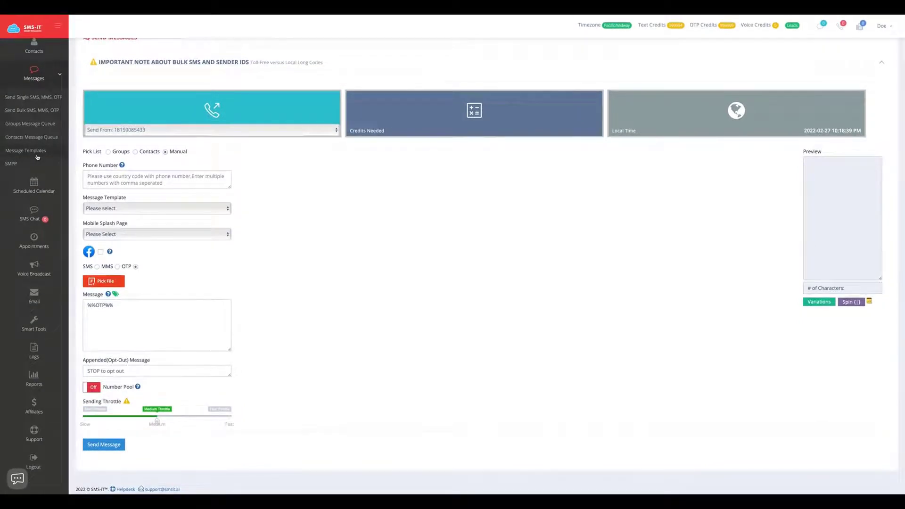
{"action": "left_click", "coordinate": [28, 72]}
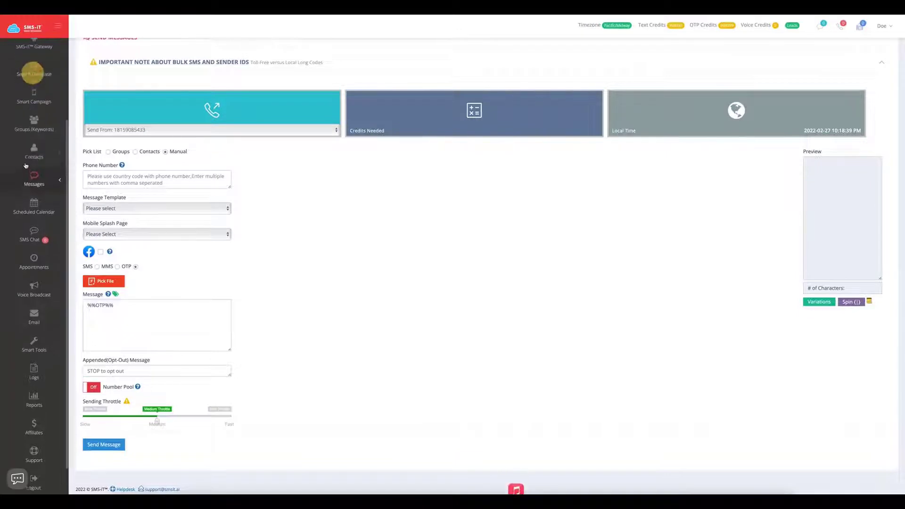
{"action": "left_click", "coordinate": [45, 188]}
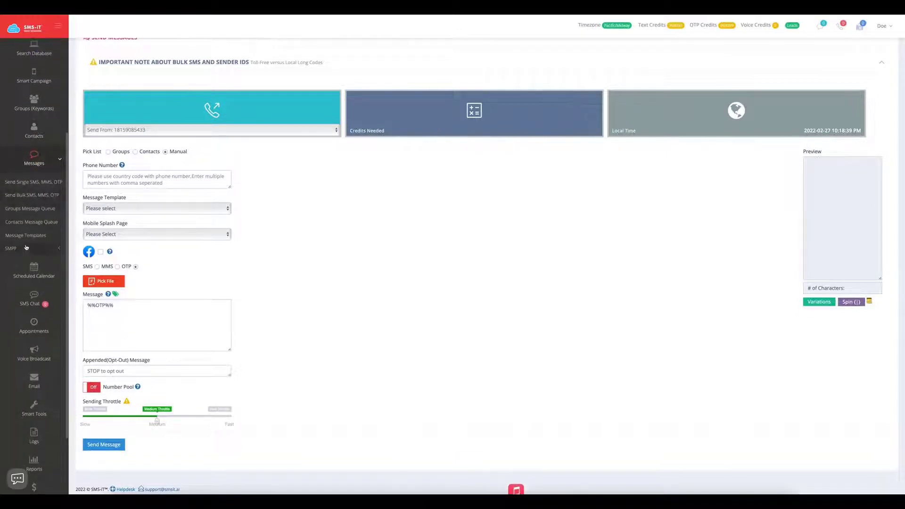
{"action": "left_click", "coordinate": [26, 247]}
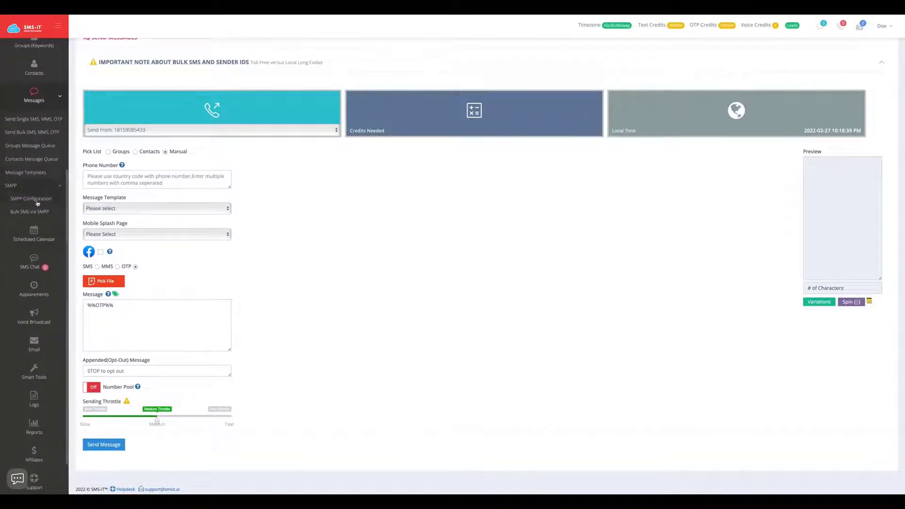
{"action": "left_click", "coordinate": [38, 201]}
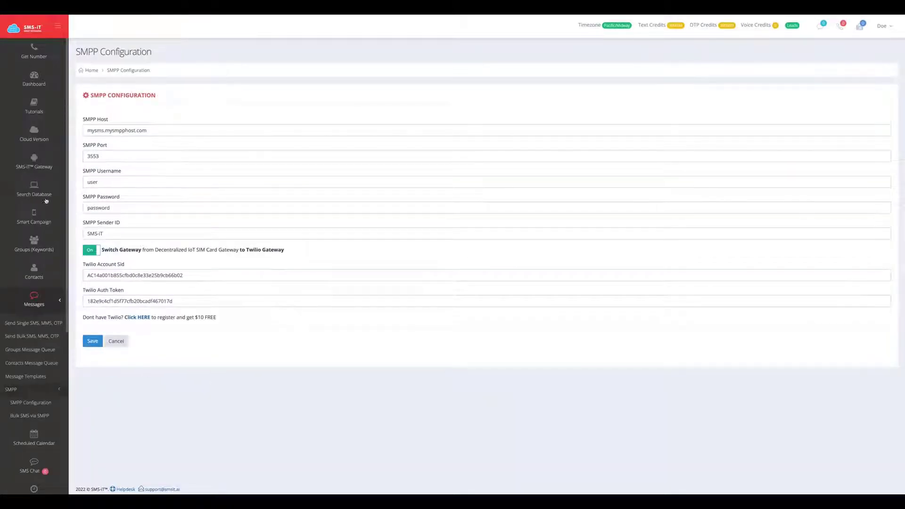
Turn off the switch to the Twilio Gateway and examine the SMPP host, port, username, password and sender ID fields.
{"action": "left_click", "coordinate": [90, 250]}
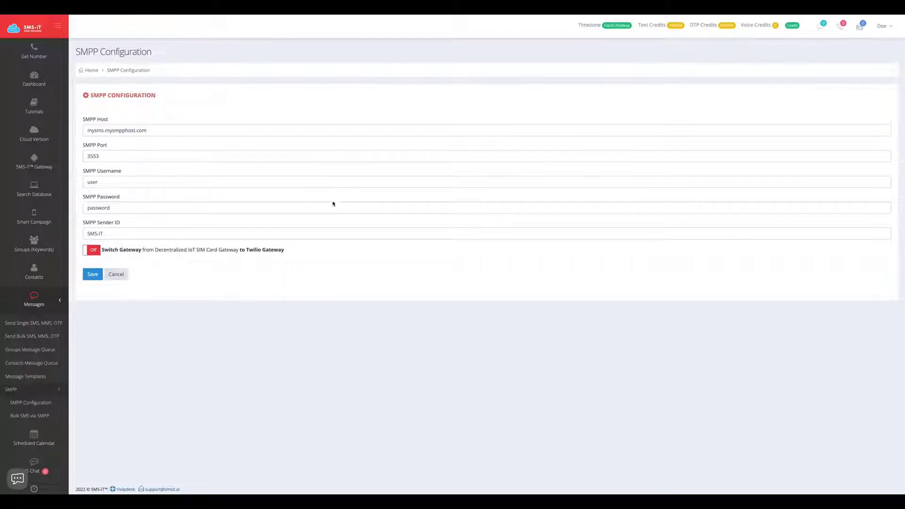
{"action": "left_click_drag", "start_coordinate": [82, 120], "coordinate": [117, 238]}
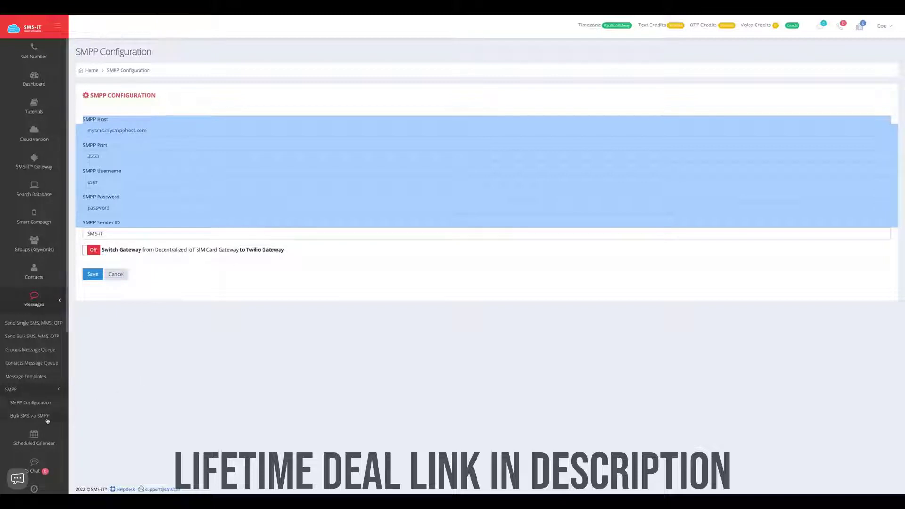
Open the Bulk SMS via SMPP page and view its Groups and Contacts recipient options.
{"action": "mouse_move", "coordinate": [41, 414]}
{"action": "left_mouse_down"}
{"action": "mouse_move", "coordinate": [14, 417]}
{"action": "mouse_move", "coordinate": [38, 417]}
{"action": "left_mouse_up"}
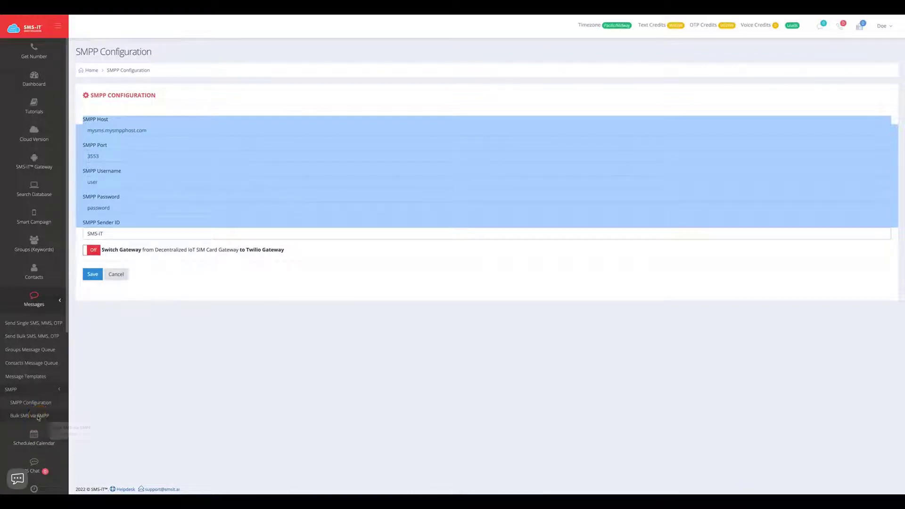
{"action": "left_click", "coordinate": [37, 416]}
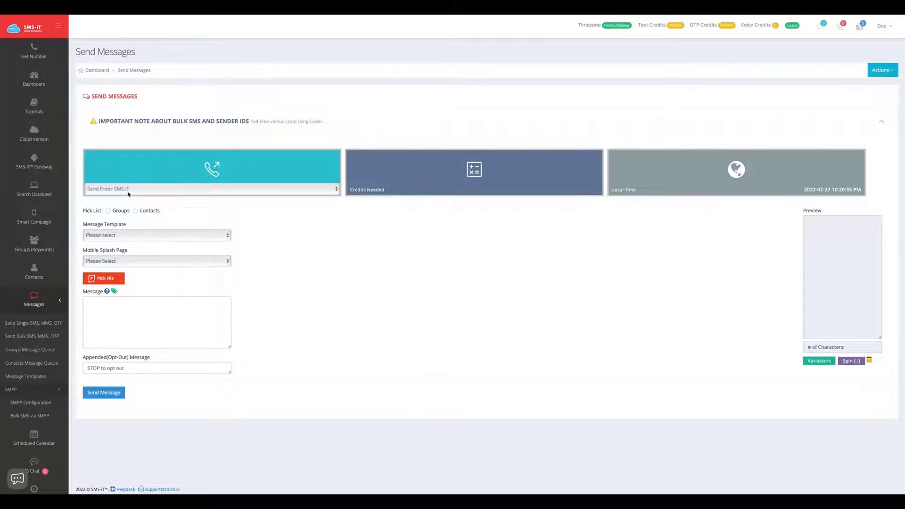
{"action": "left_click", "coordinate": [109, 211]}
{"action": "left_click", "coordinate": [135, 211]}
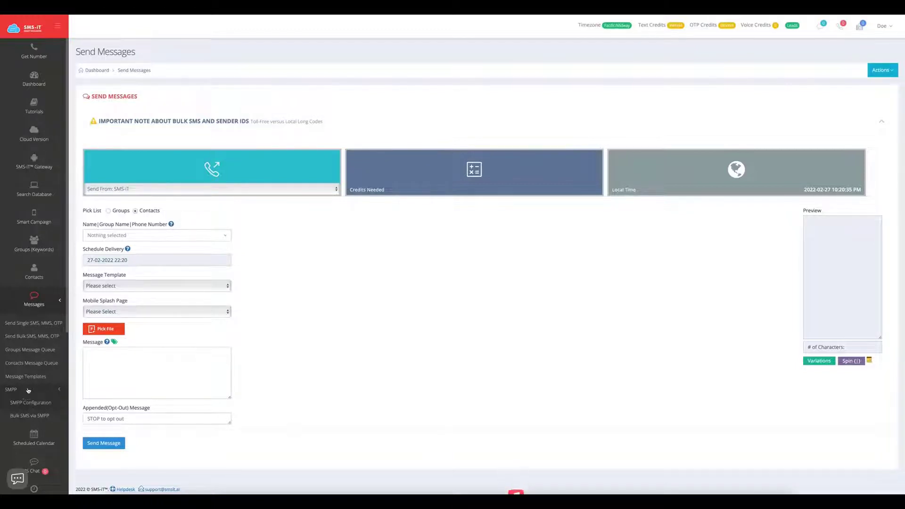
Return to SMPP Configuration, check the Twilio Account Sid and Auth Token fields, and save with the Twilio Gateway switched on.
{"action": "left_click", "coordinate": [30, 402]}
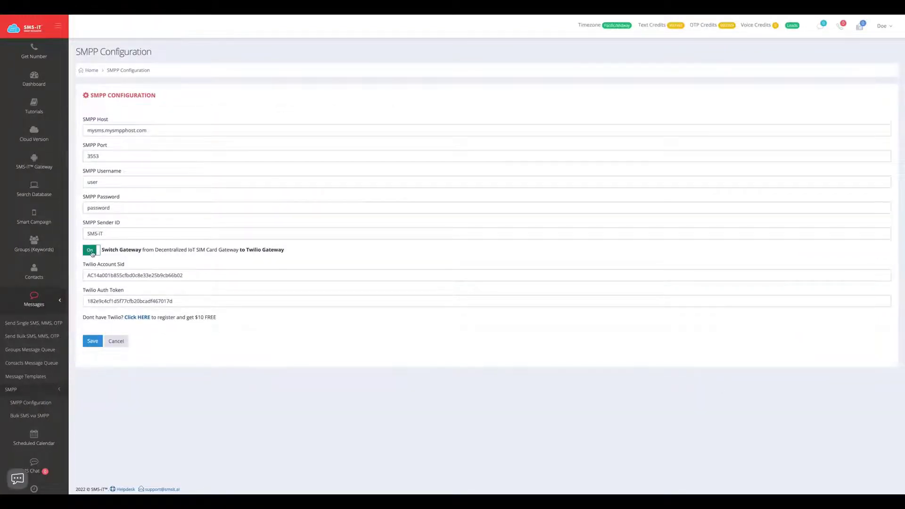
{"action": "left_click", "coordinate": [91, 253]}
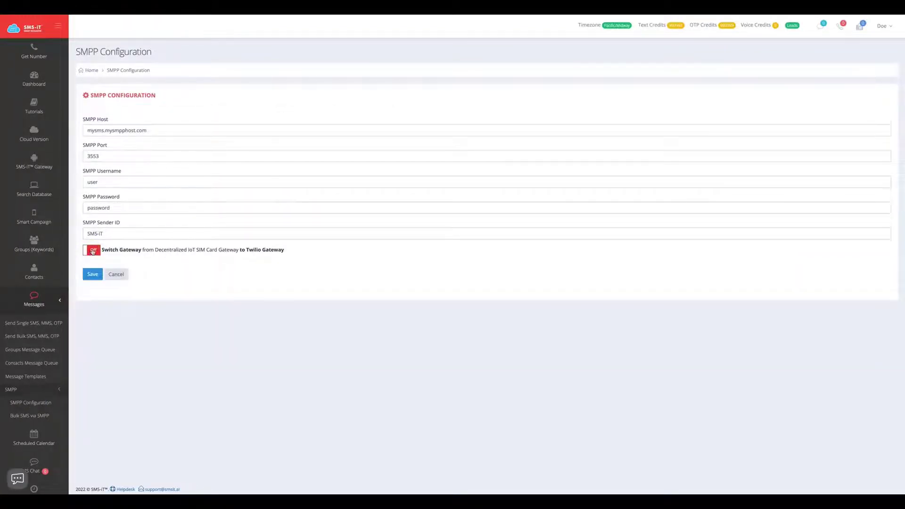
{"action": "left_click", "coordinate": [92, 252]}
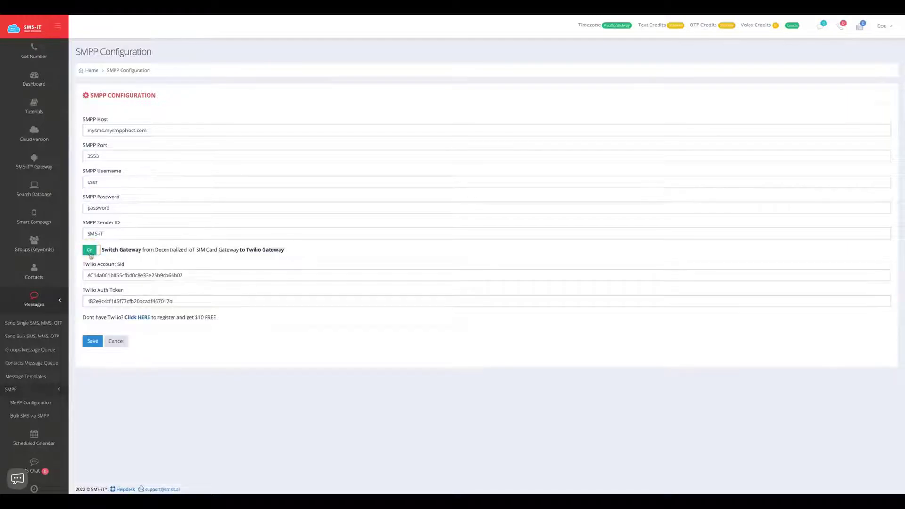
{"action": "left_click_drag", "start_coordinate": [88, 272], "coordinate": [233, 275]}
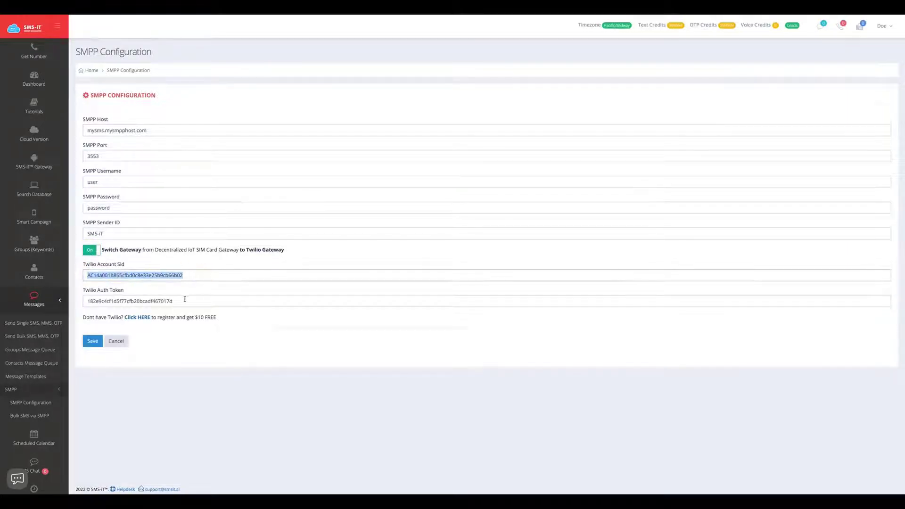
{"action": "left_click", "coordinate": [96, 292]}
{"action": "key", "text": "ctrl+a"}
{"action": "left_click", "coordinate": [92, 341]}
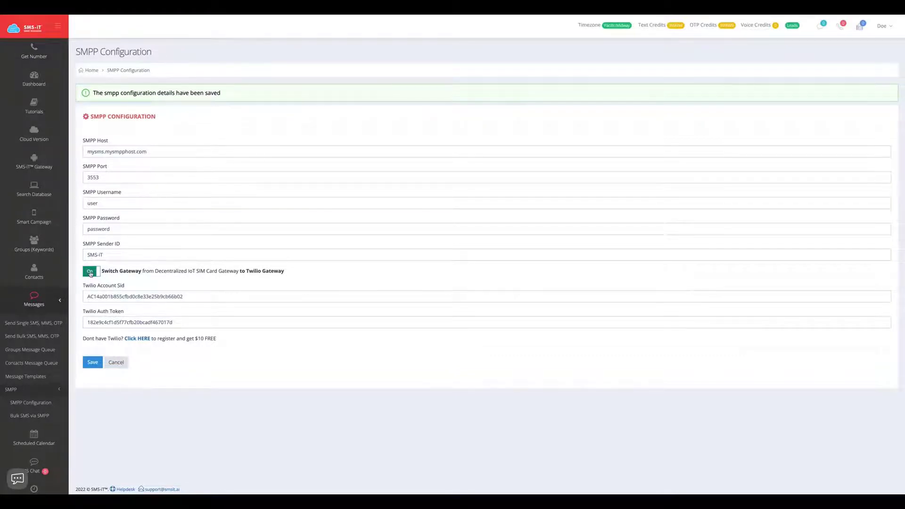
Search for local United States phone numbers in area code 415 and close the list without getting one.
{"action": "left_click", "coordinate": [35, 57]}
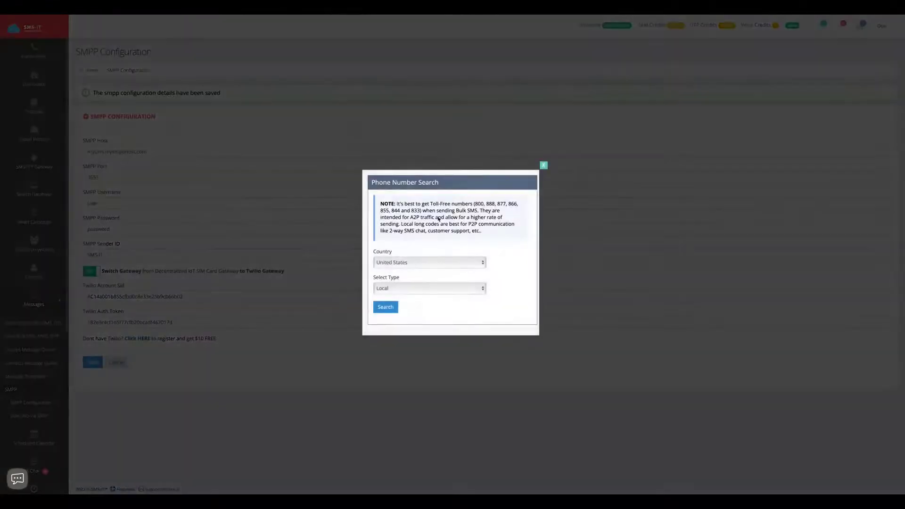
{"action": "left_click", "coordinate": [384, 308]}
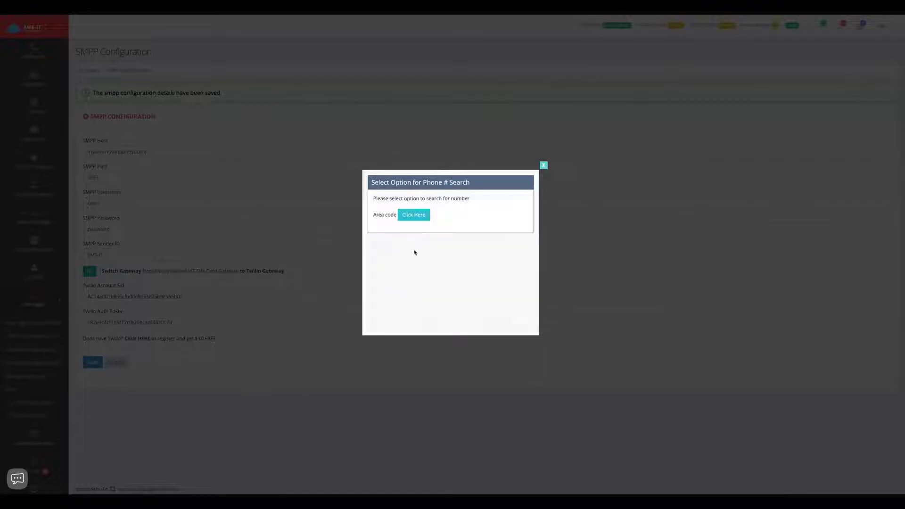
{"action": "left_click", "coordinate": [416, 219]}
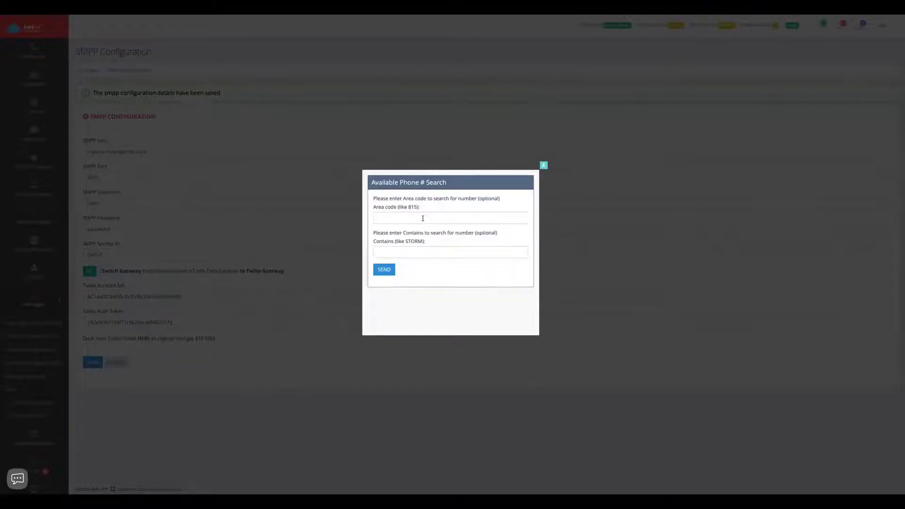
{"action": "left_click", "coordinate": [423, 218]}
{"action": "type", "text": "415"}
{"action": "left_click", "coordinate": [384, 270]}
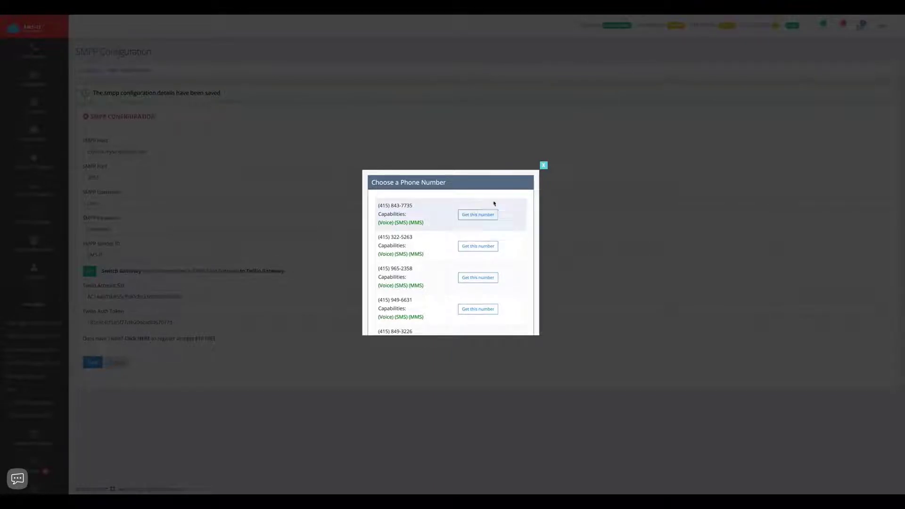
{"action": "left_click", "coordinate": [545, 167]}
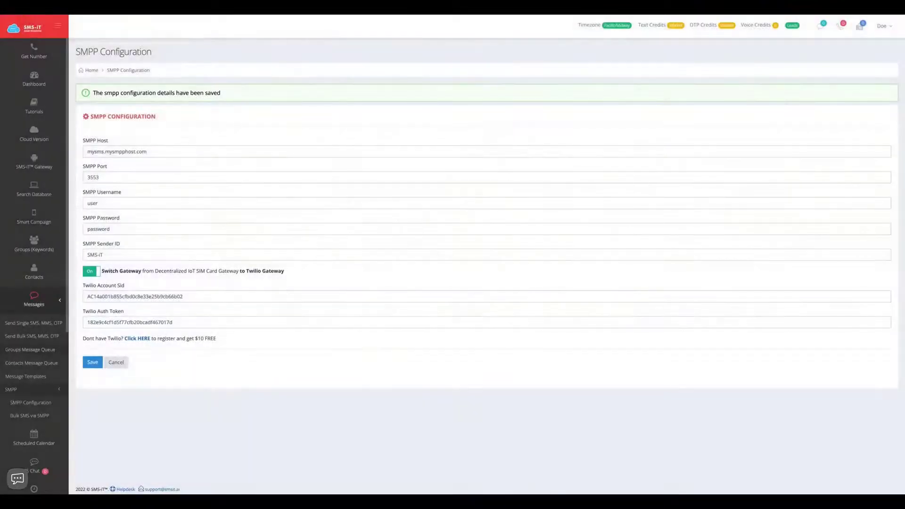
Examine the Twilio Account Sid and Auth Token fields, and switch off the Twilio Gateway to review the SMPP connection fields.
{"action": "scroll", "coordinate": [18, 356], "scroll_direction": "down", "scroll_amount": 5}
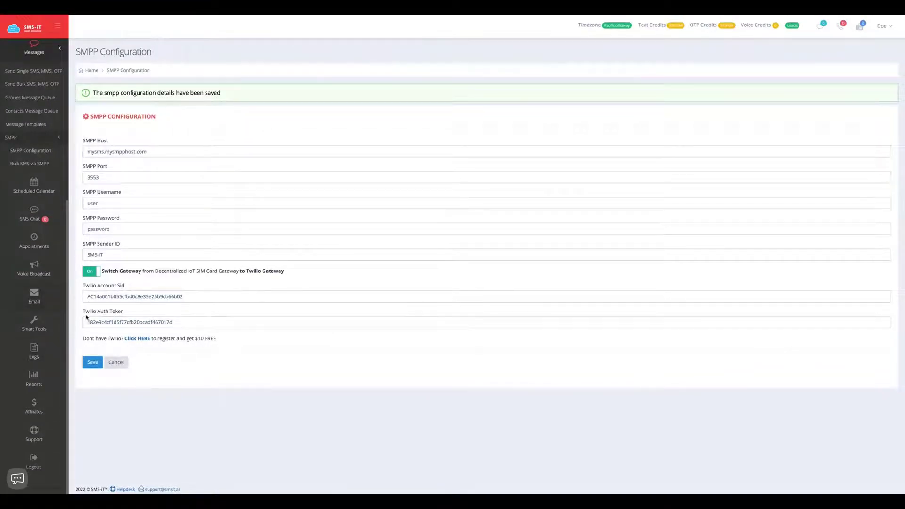
{"action": "left_click_drag", "start_coordinate": [154, 395], "coordinate": [117, 286]}
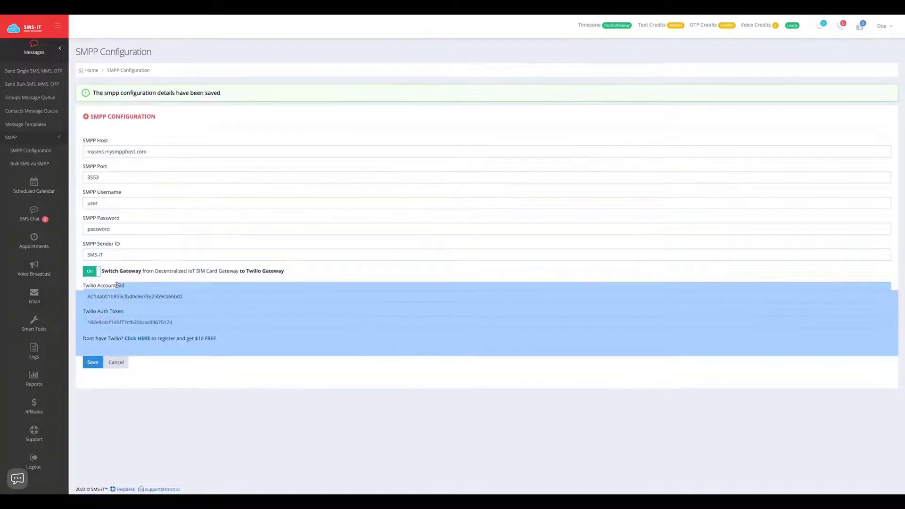
{"action": "scroll", "coordinate": [40, 292], "scroll_direction": "up", "scroll_amount": 5}
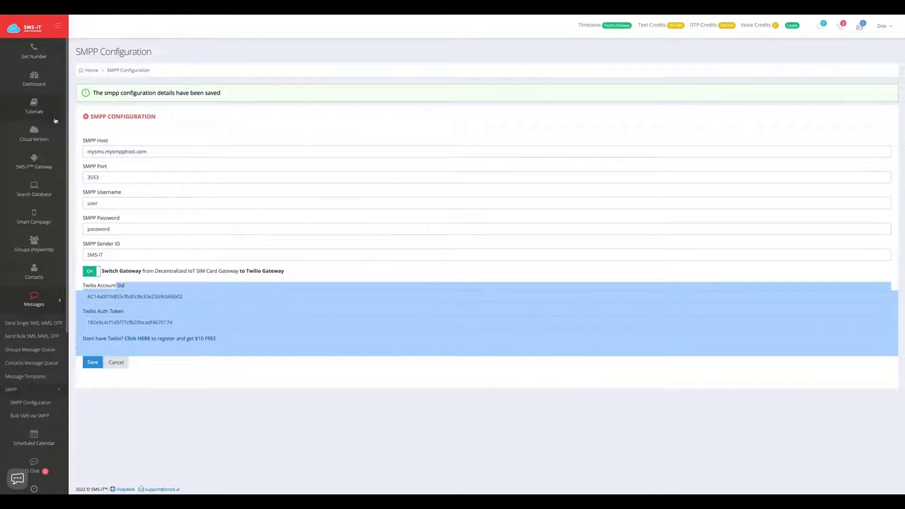
{"action": "left_click", "coordinate": [87, 272]}
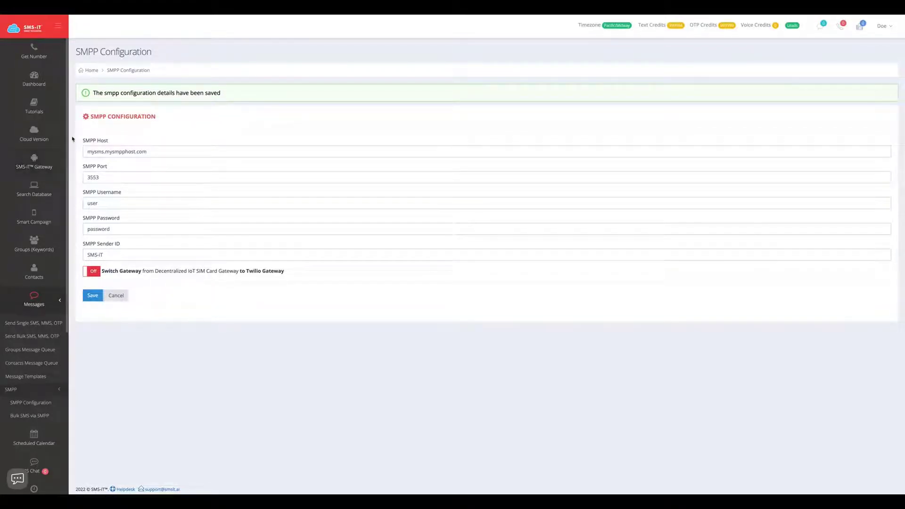
{"action": "left_click_drag", "start_coordinate": [76, 136], "coordinate": [129, 236]}
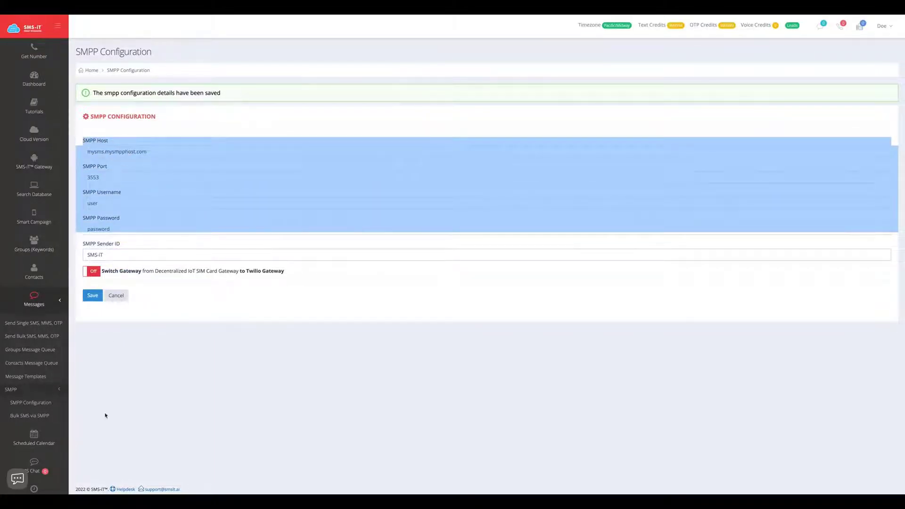
Compare the Bulk SMS via SMPP and SMPP Configuration pages, and open the regular Send Messages page.
{"action": "left_click", "coordinate": [37, 416]}
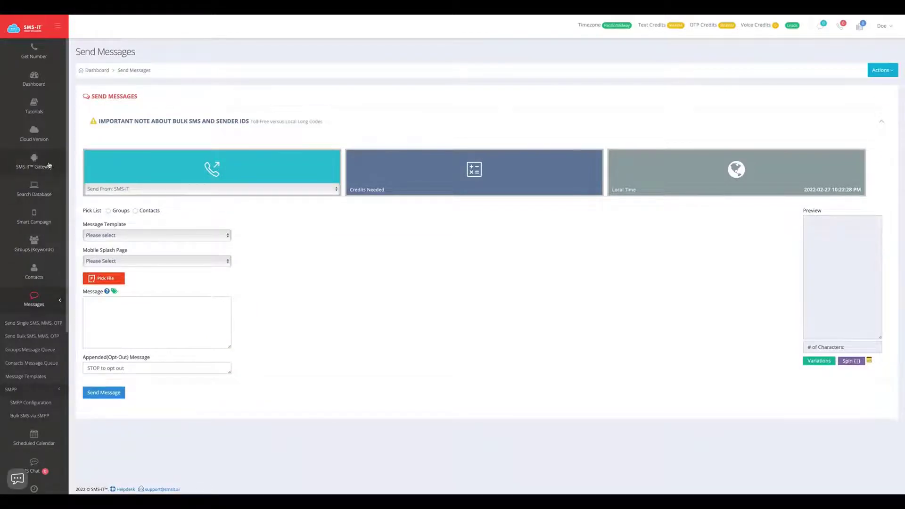
{"action": "left_click", "coordinate": [28, 403]}
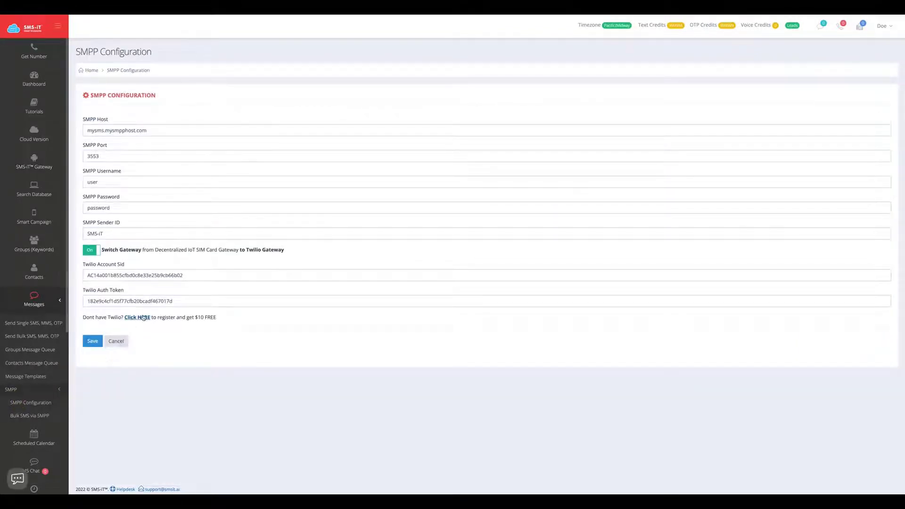
{"action": "left_click", "coordinate": [20, 323]}
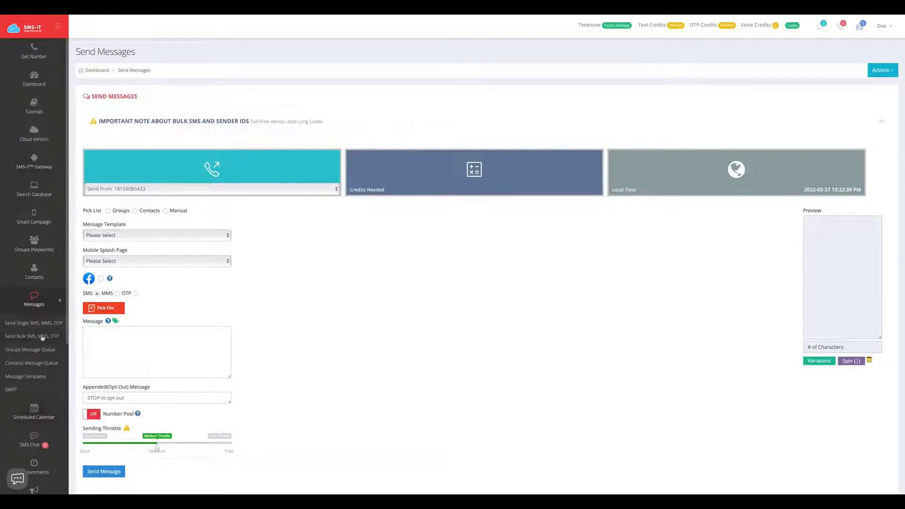
Open the Groups Message Queue and view the actions available for group scheduled messages.
{"action": "scroll", "coordinate": [38, 331], "scroll_direction": "down", "scroll_amount": 1}
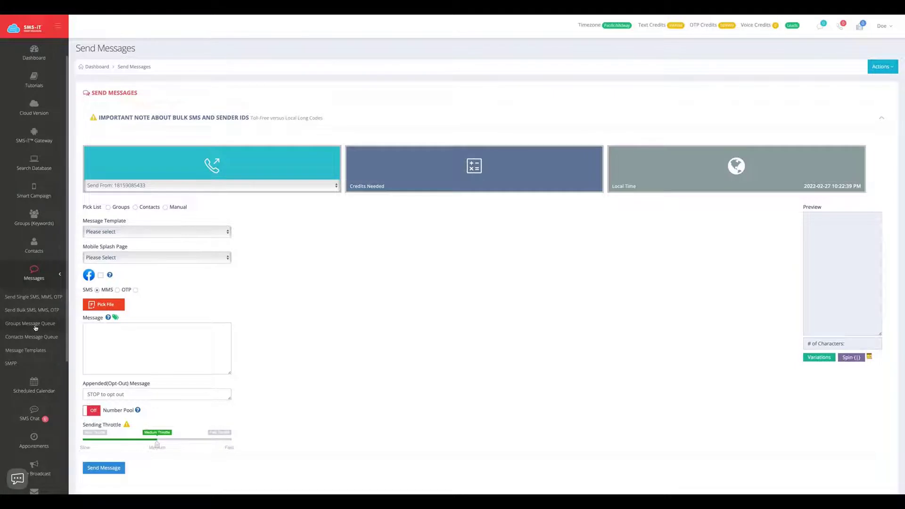
{"action": "left_click", "coordinate": [35, 325]}
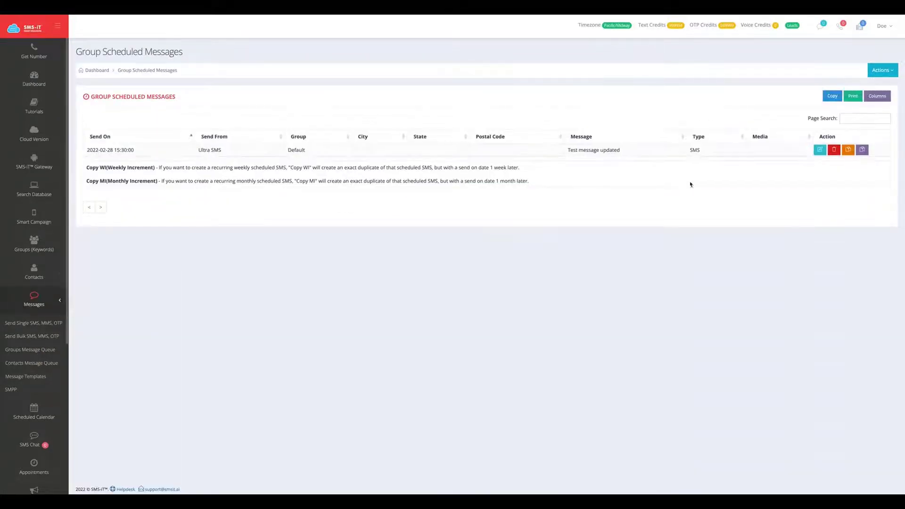
{"action": "left_click", "coordinate": [880, 71]}
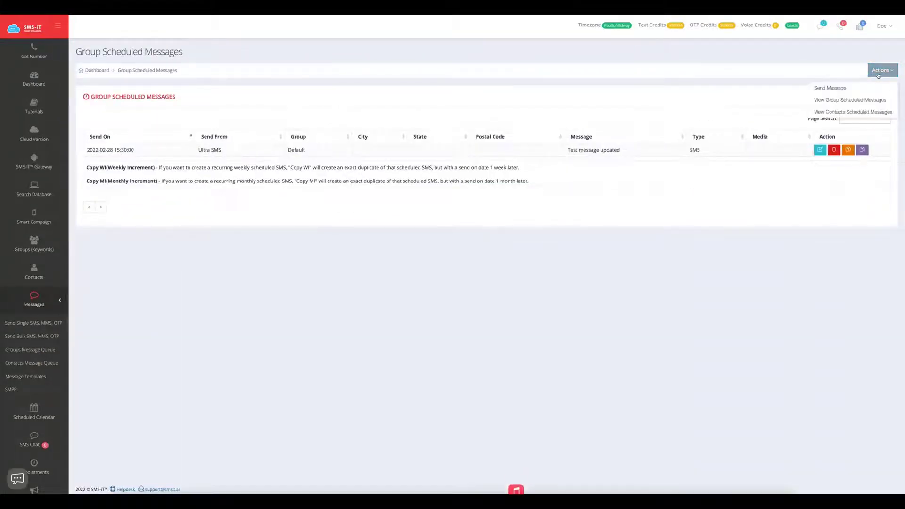
{"action": "left_click", "coordinate": [28, 345]}
Open the Contacts Message Queue and look over the single scheduled messages.
{"action": "scroll", "coordinate": [29, 344], "scroll_direction": "down", "scroll_amount": 1}
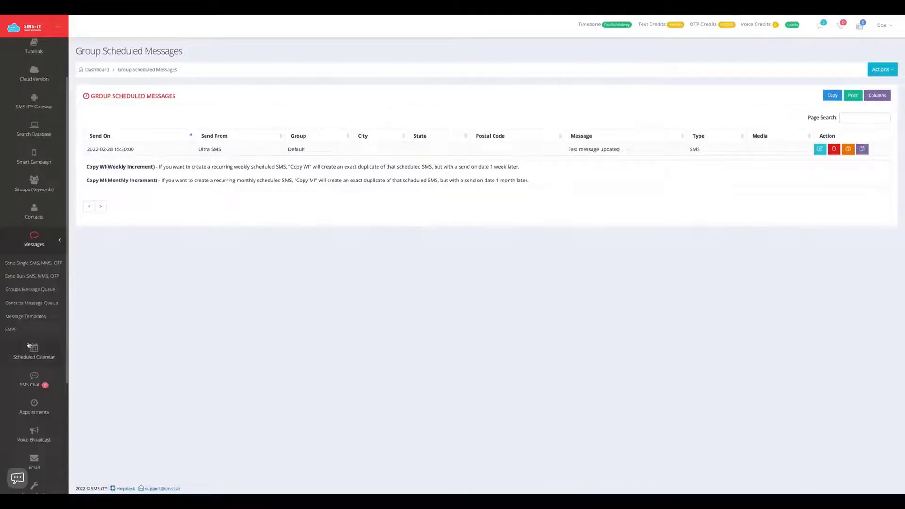
{"action": "left_click", "coordinate": [32, 308]}
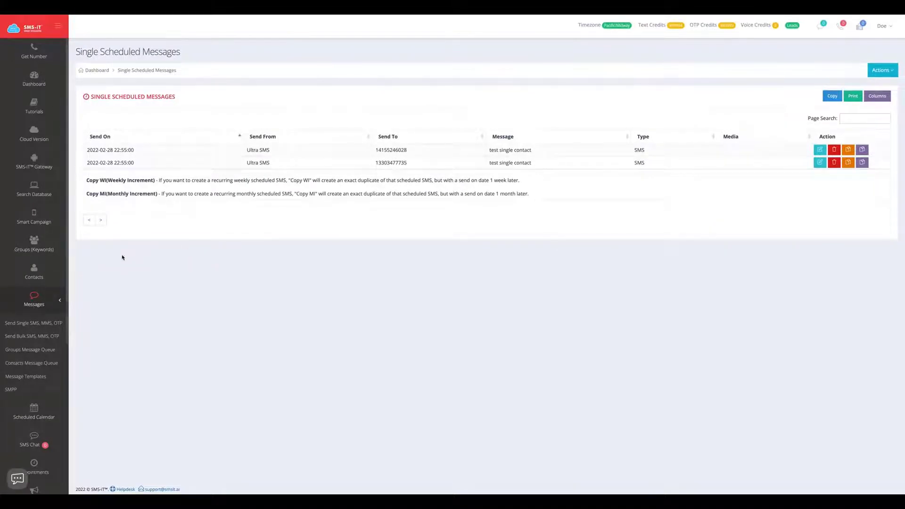
{"action": "scroll", "coordinate": [25, 294], "scroll_direction": "down", "scroll_amount": 1}
{"action": "scroll", "coordinate": [24, 293], "scroll_direction": "down", "scroll_amount": 4}
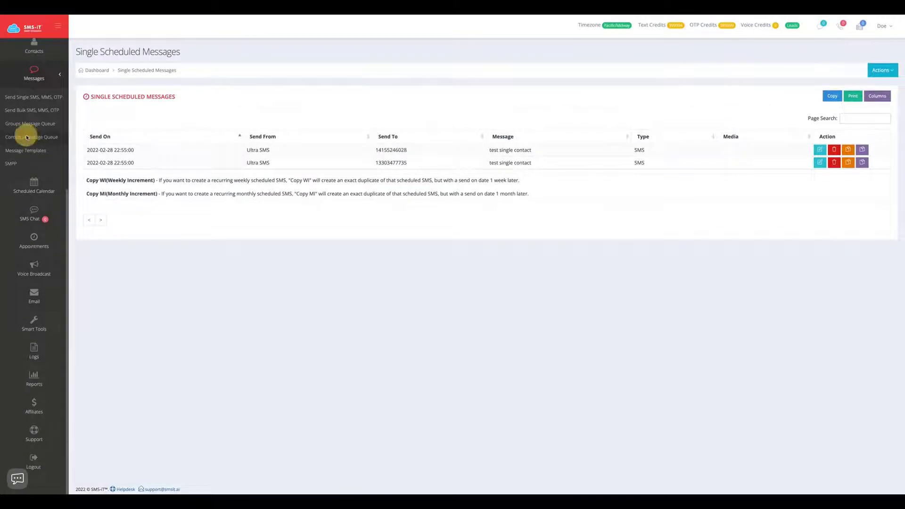
Open the Scheduled Calendar and review the sent and scheduled messages for February 2022.
{"action": "scroll", "coordinate": [28, 137], "scroll_direction": "up", "scroll_amount": 5}
{"action": "scroll", "coordinate": [64, 283], "scroll_direction": "down", "scroll_amount": 5}
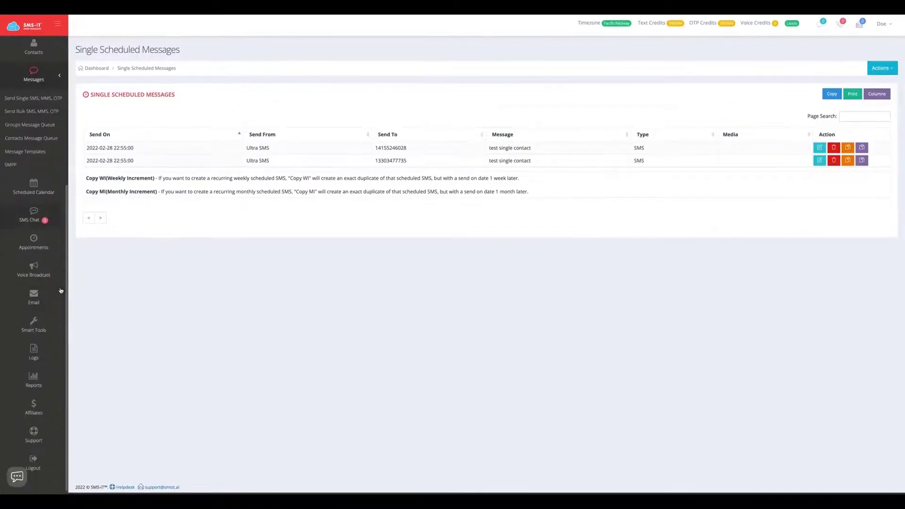
{"action": "scroll", "coordinate": [20, 193], "scroll_direction": "up", "scroll_amount": 1}
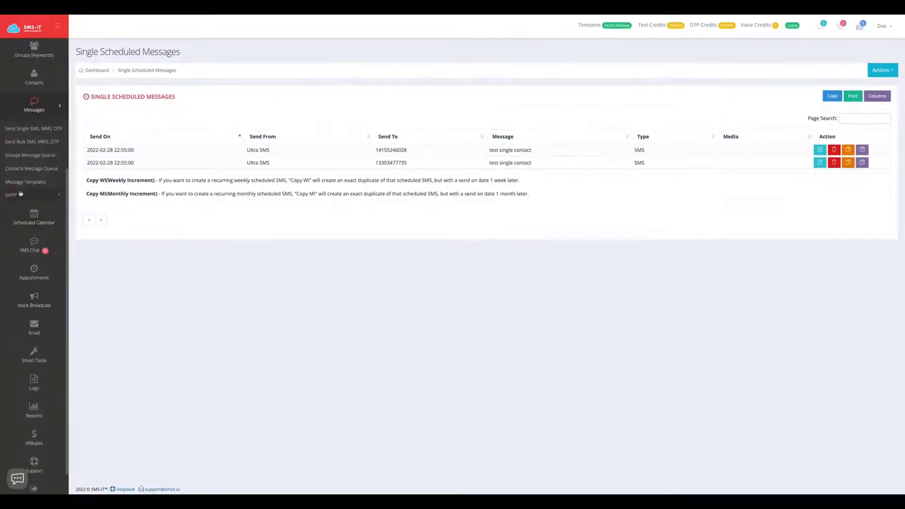
{"action": "left_click", "coordinate": [26, 216]}
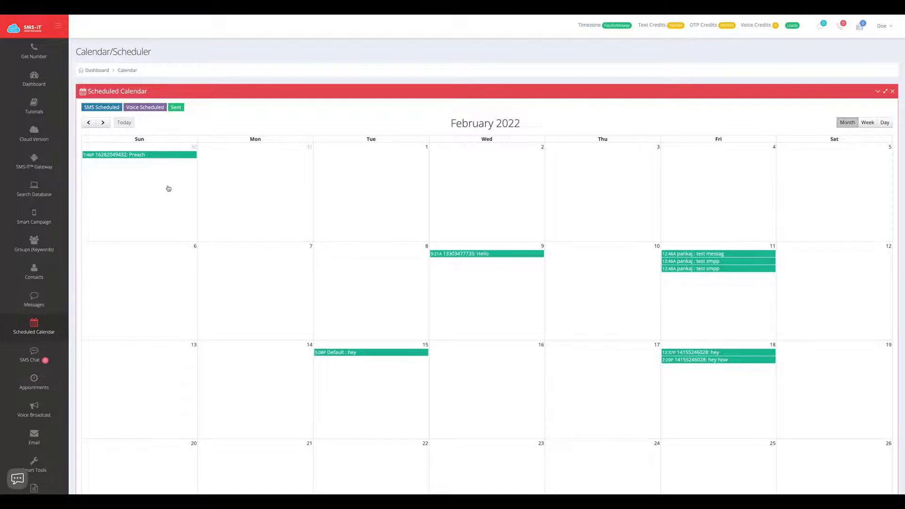
{"action": "scroll", "coordinate": [679, 306], "scroll_direction": "down", "scroll_amount": 2}
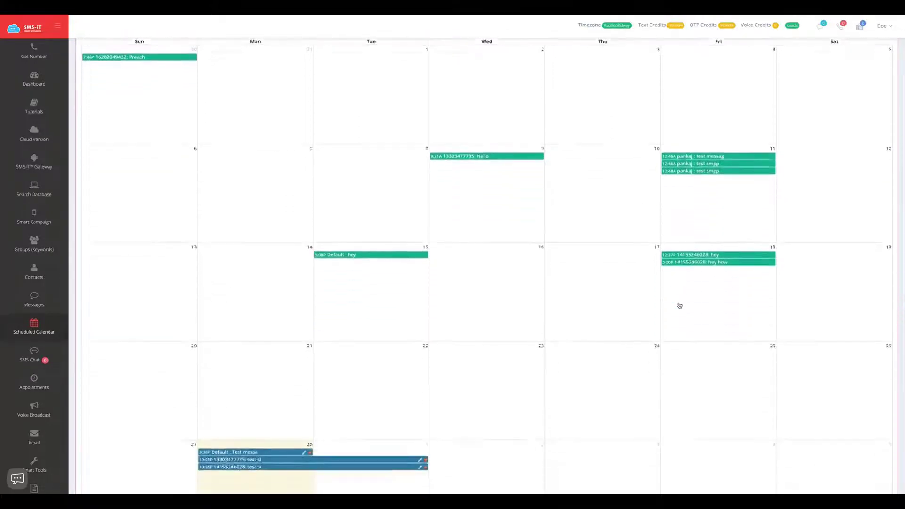
{"action": "scroll", "coordinate": [679, 305], "scroll_direction": "down", "scroll_amount": 4}
Open SMS Chat, dismiss the support chat pop-up and browse several conversations, ending on the first one.
{"action": "scroll", "coordinate": [36, 314], "scroll_direction": "down", "scroll_amount": 3}
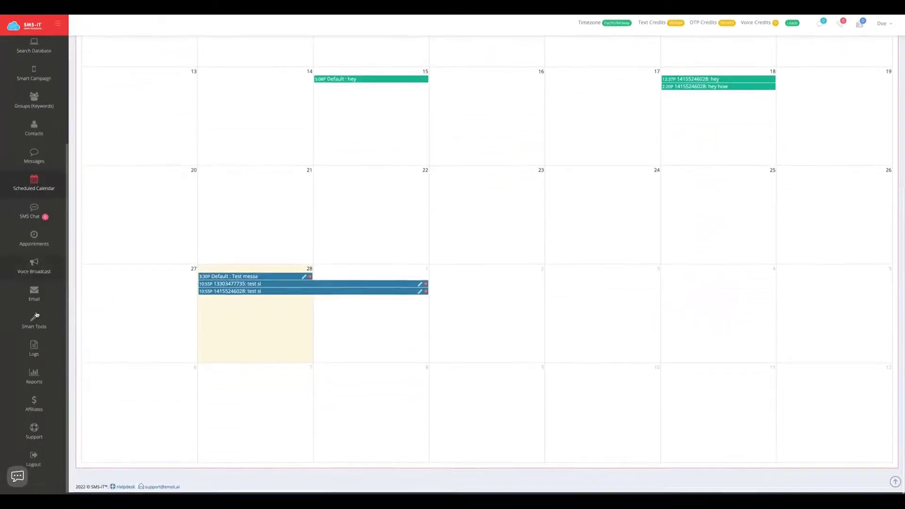
{"action": "left_click", "coordinate": [29, 214]}
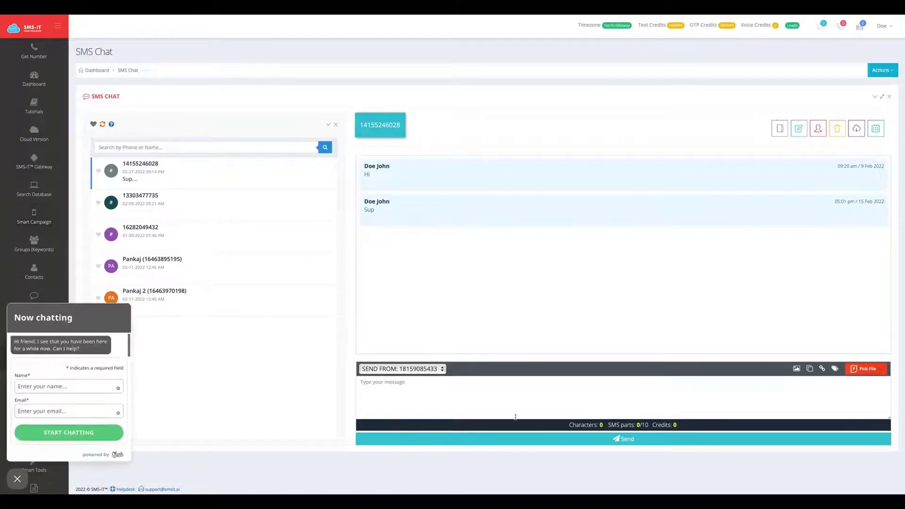
{"action": "left_click", "coordinate": [17, 479]}
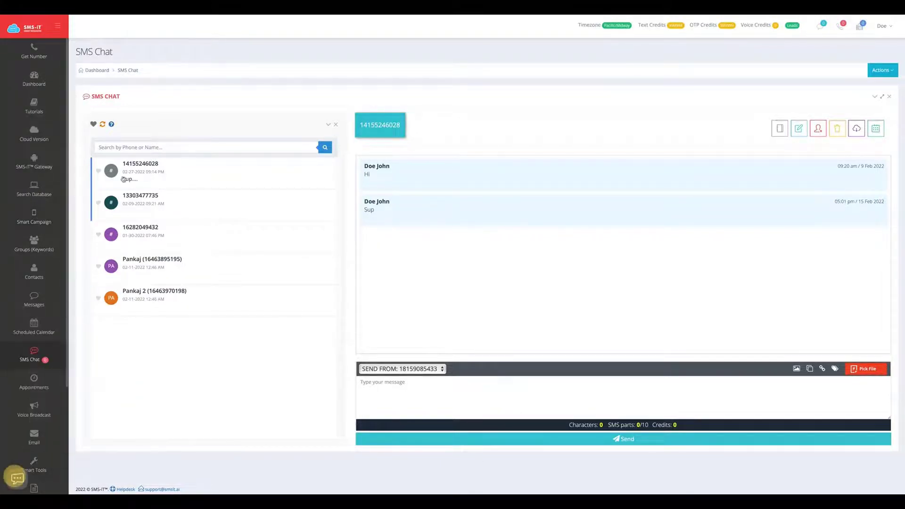
{"action": "left_click", "coordinate": [137, 199]}
{"action": "left_click", "coordinate": [139, 233]}
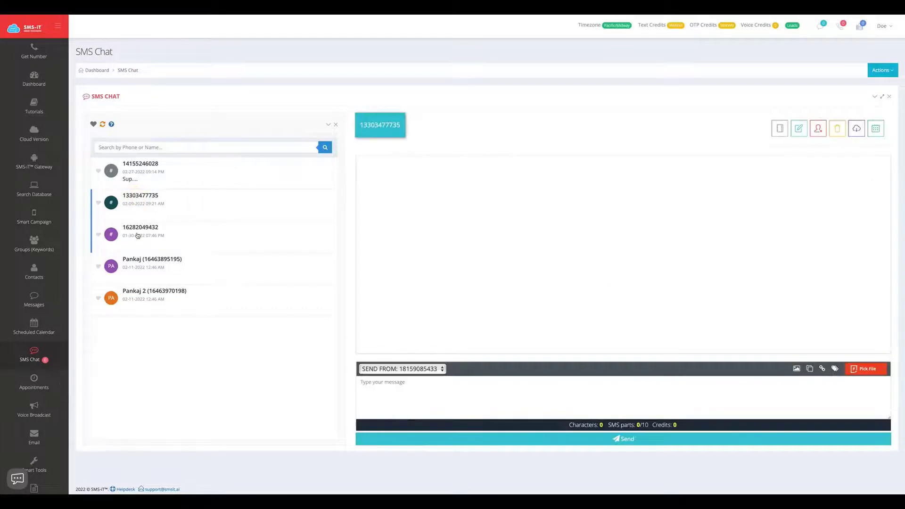
{"action": "left_click", "coordinate": [141, 265]}
{"action": "left_click", "coordinate": [150, 168]}
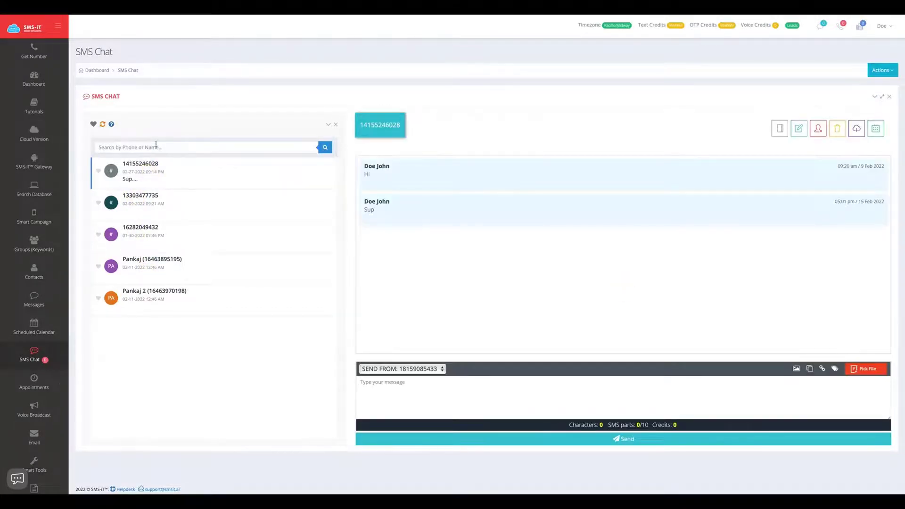
Open the Appointment Settings and review the cancel, confirm and reschedule settings.
{"action": "scroll", "coordinate": [17, 315], "scroll_direction": "down", "scroll_amount": 2}
{"action": "left_click", "coordinate": [26, 307]}
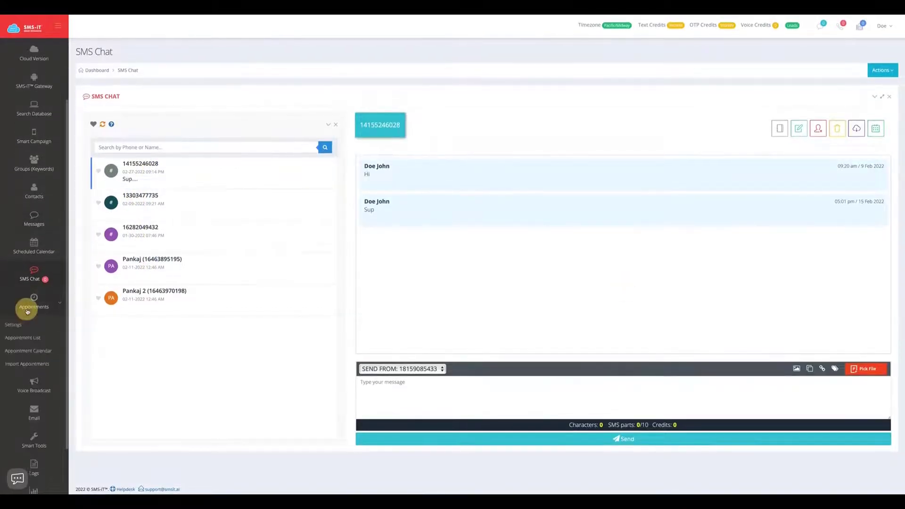
{"action": "scroll", "coordinate": [33, 236], "scroll_direction": "down", "scroll_amount": 3}
{"action": "left_click", "coordinate": [20, 208]}
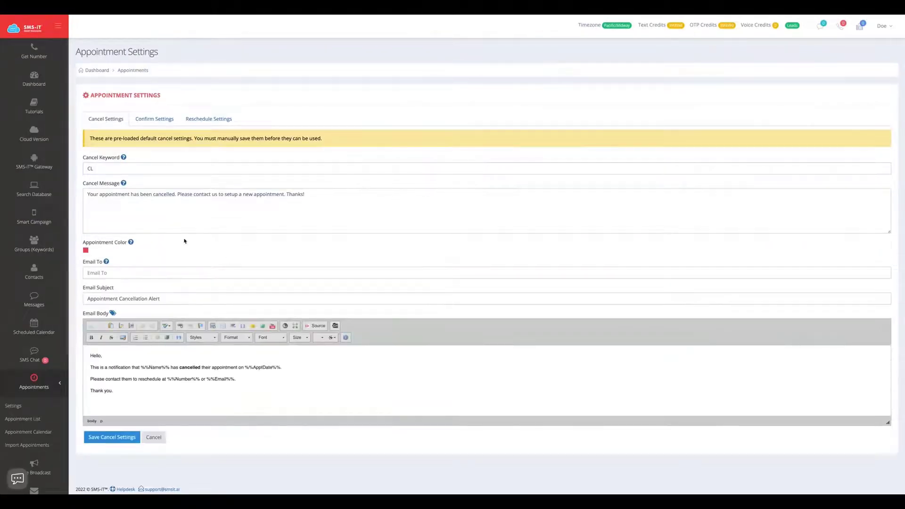
{"action": "left_click", "coordinate": [155, 120]}
{"action": "left_click", "coordinate": [207, 119]}
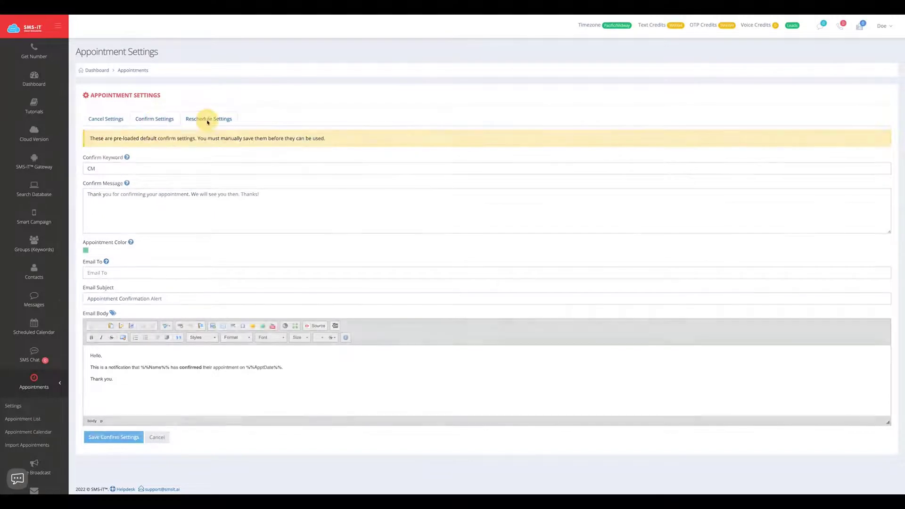
Visit the Appointment List and Appointment Calendar, and open the Voice Broadcasts page.
{"action": "left_click", "coordinate": [22, 419]}
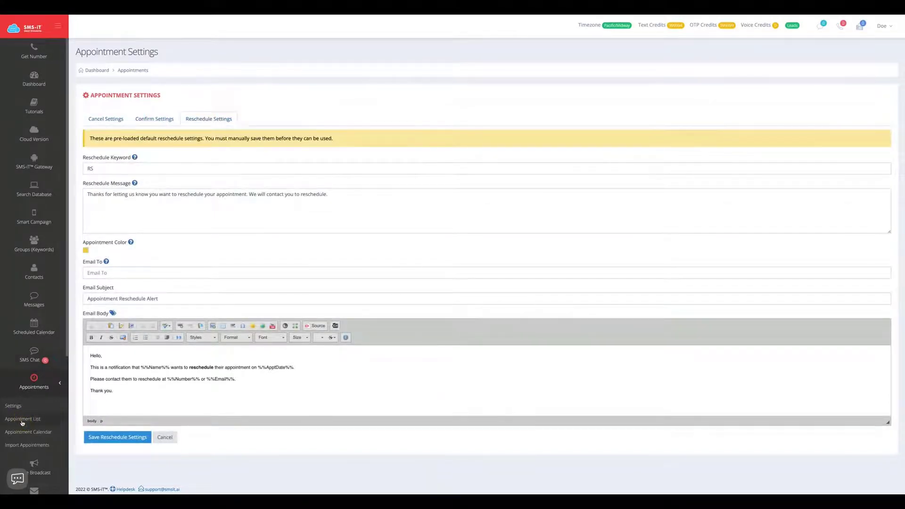
{"action": "left_click", "coordinate": [25, 434]}
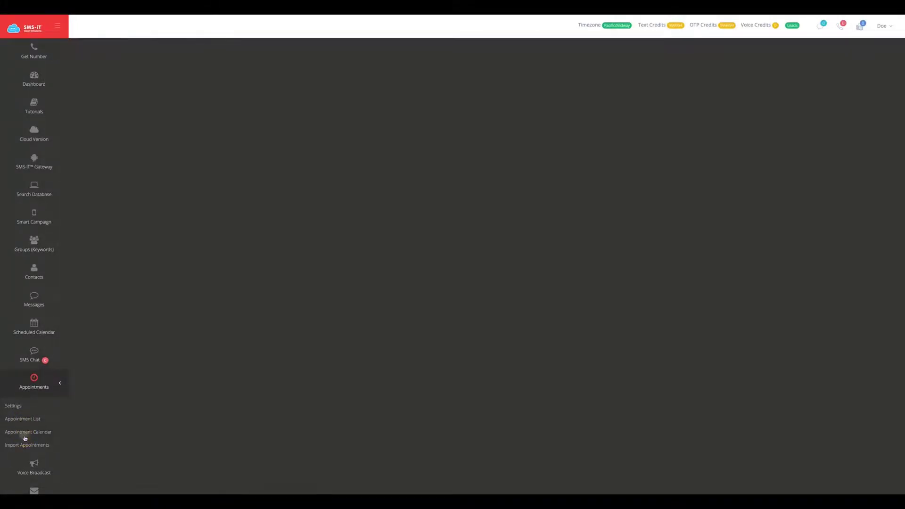
{"action": "scroll", "coordinate": [52, 302], "scroll_direction": "down", "scroll_amount": 5}
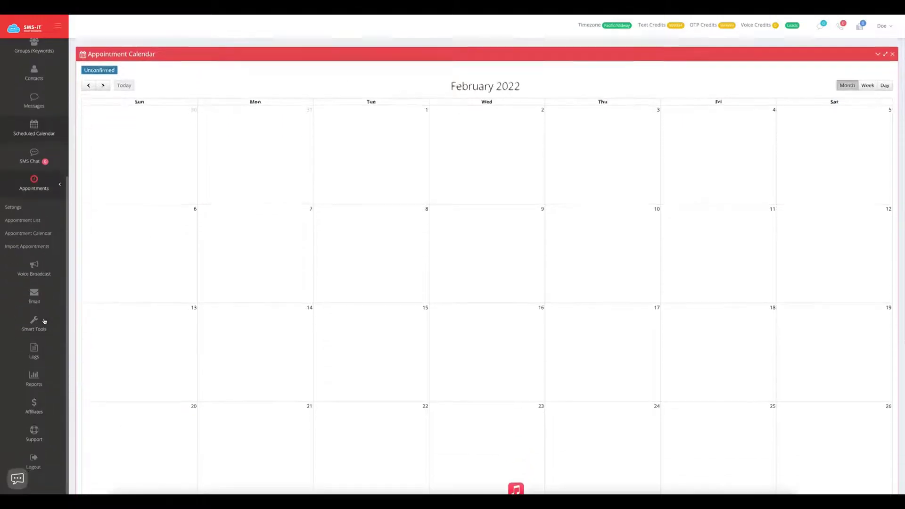
{"action": "left_click", "coordinate": [35, 275]}
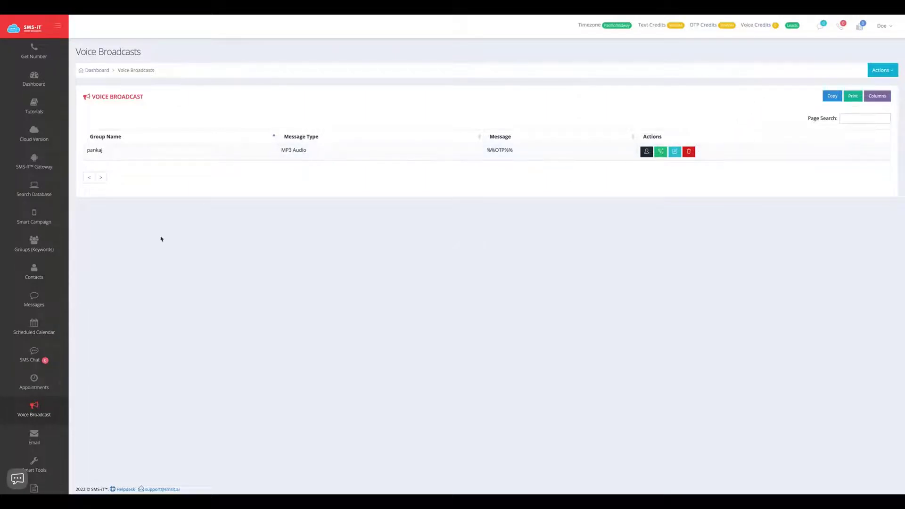
Start a new voice broadcast for the second listed contact group with the Text To Voice message "Hi how are you".
{"action": "left_click", "coordinate": [37, 415]}
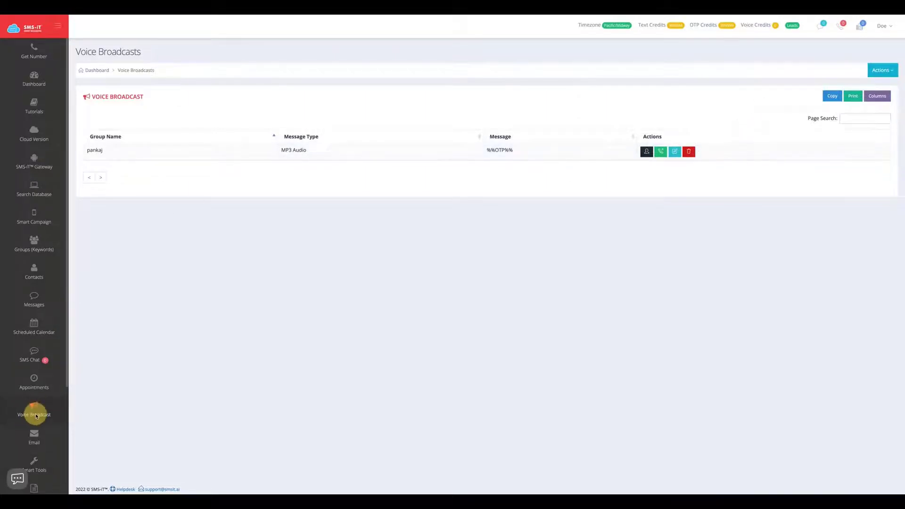
{"action": "left_click", "coordinate": [881, 71]}
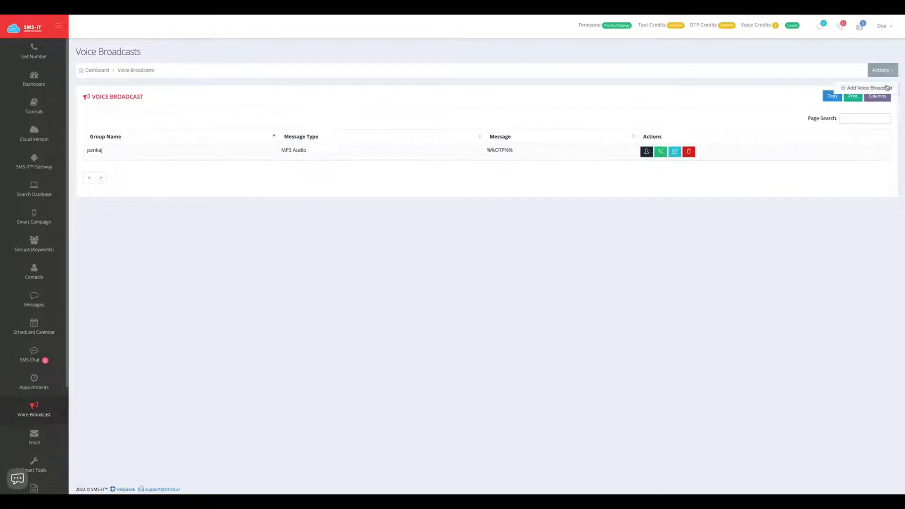
{"action": "left_click", "coordinate": [882, 88]}
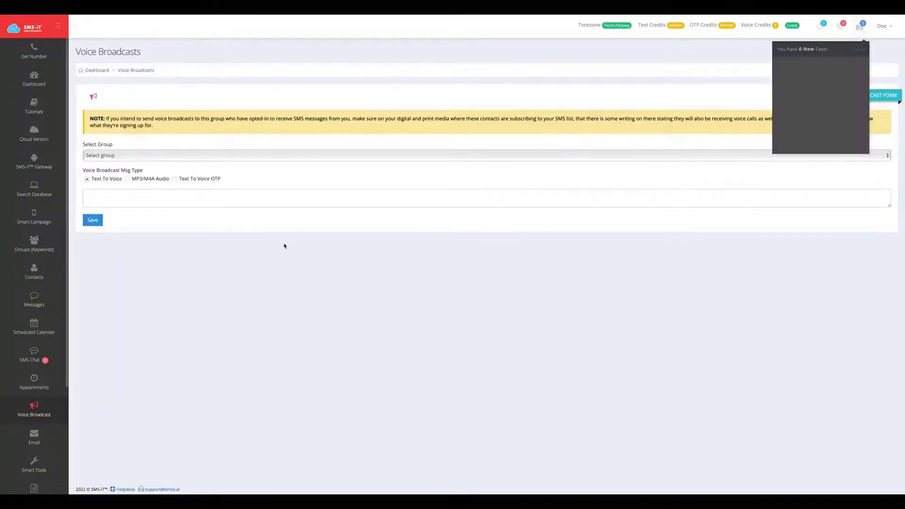
{"action": "left_click", "coordinate": [117, 155]}
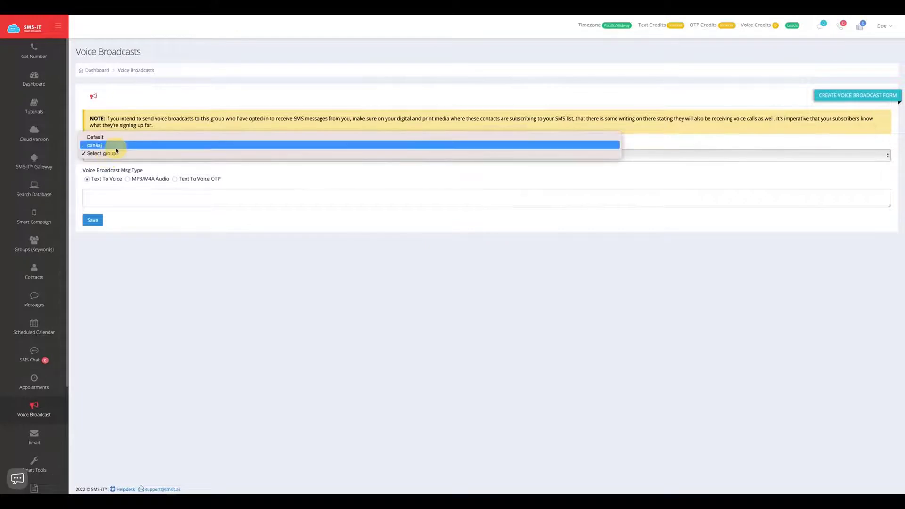
{"action": "left_click", "coordinate": [113, 145]}
{"action": "left_click", "coordinate": [112, 197]}
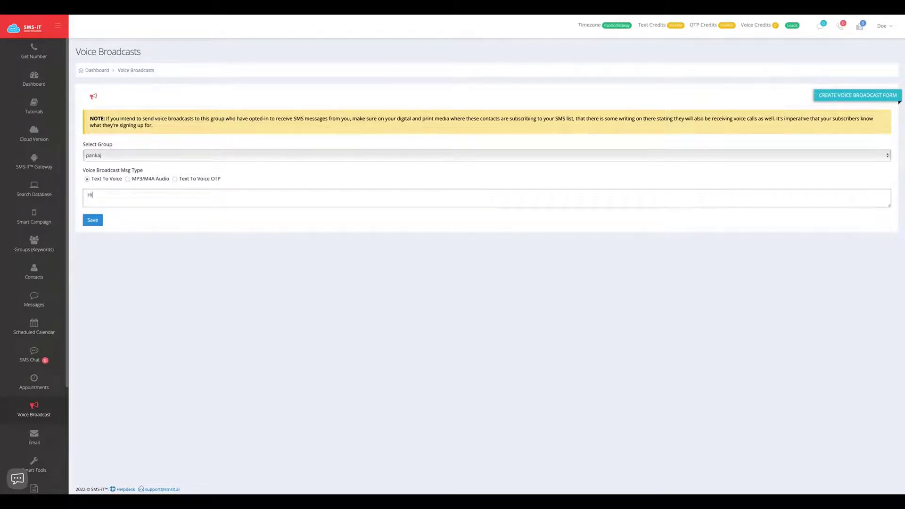
{"action": "type", "text": "Hi how are you"}
Try the MP3/M4A Audio message type, switch to Text To Voice OTP and reduce the message to %%OTP%%.
{"action": "left_click_drag", "start_coordinate": [91, 180], "coordinate": [137, 186]}
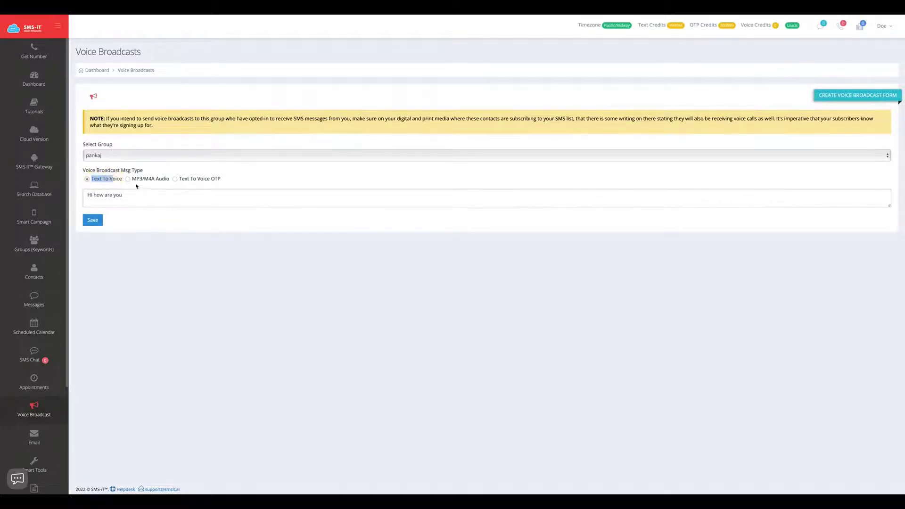
{"action": "left_click", "coordinate": [129, 180]}
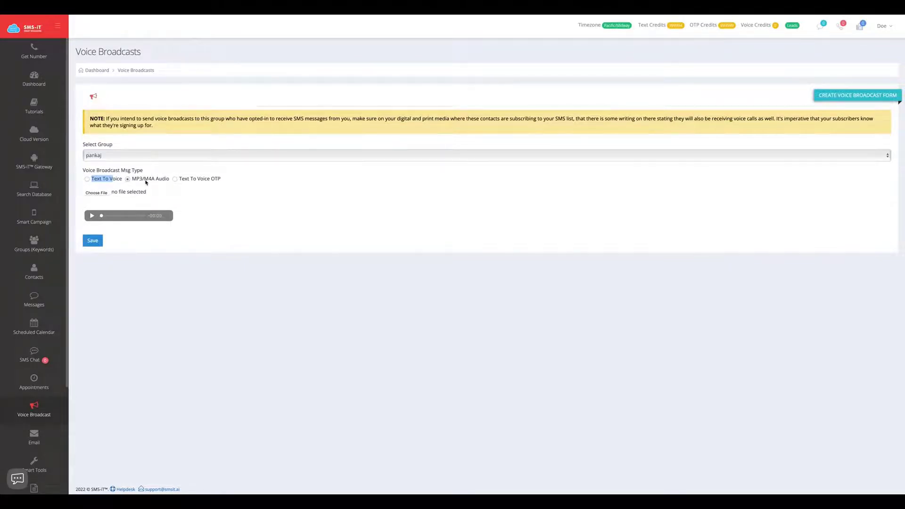
{"action": "left_click", "coordinate": [175, 179]}
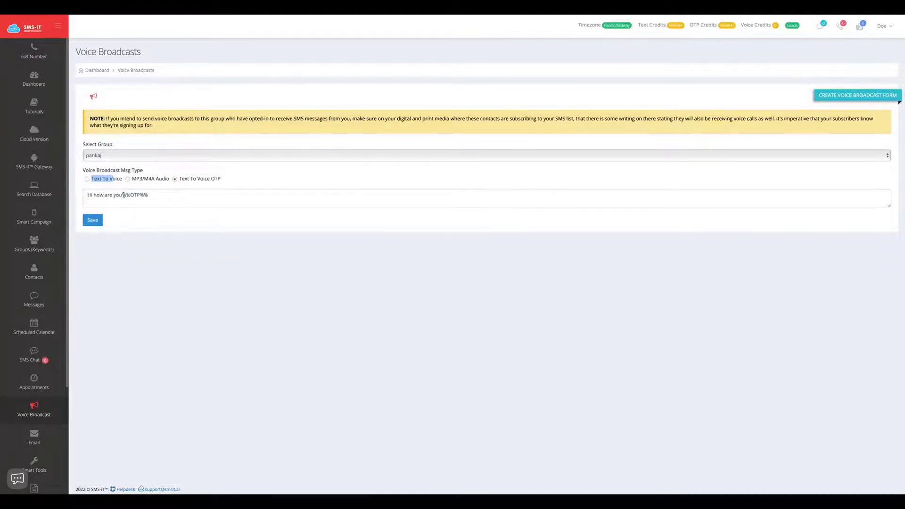
{"action": "left_click_drag", "start_coordinate": [123, 195], "coordinate": [70, 198]}
{"action": "key", "text": "BackSpace"}
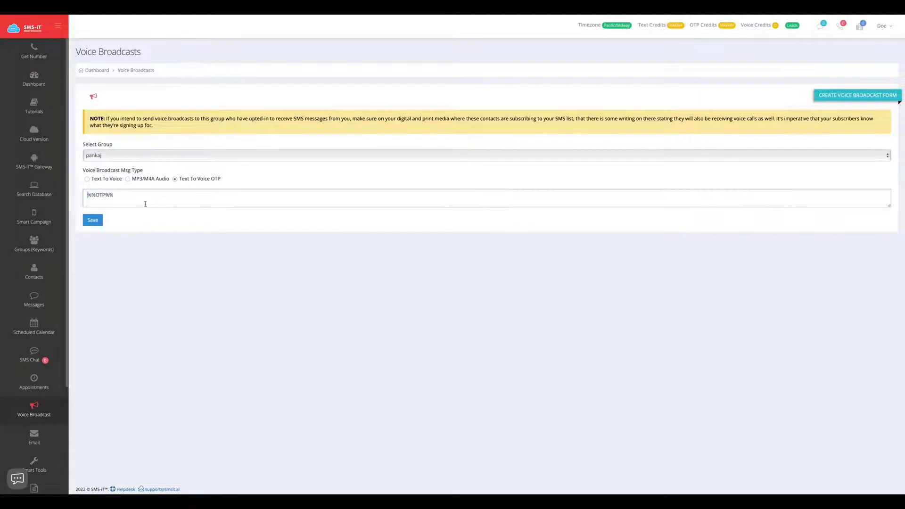
Open the contact list, review and close the Send Email form for the first contact, and highlight the second contact's row.
{"action": "scroll", "coordinate": [29, 281], "scroll_direction": "down", "scroll_amount": 3}
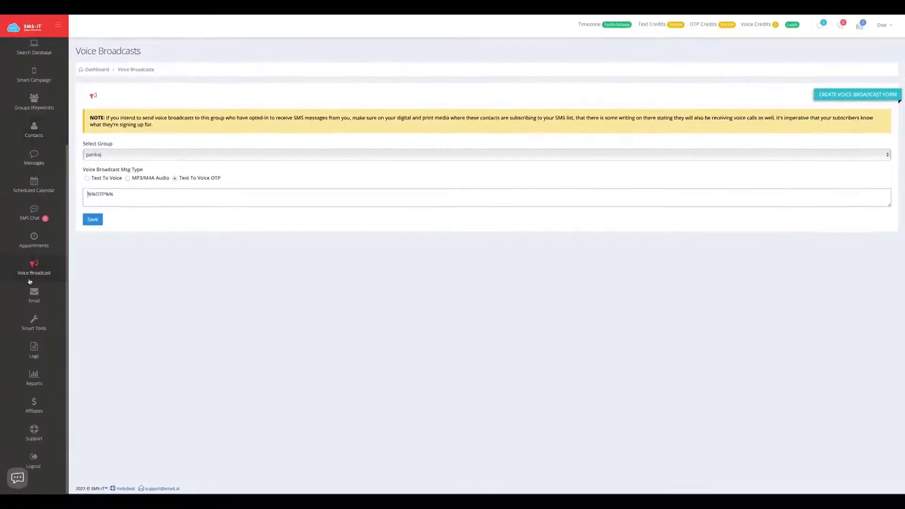
{"action": "left_click", "coordinate": [36, 293]}
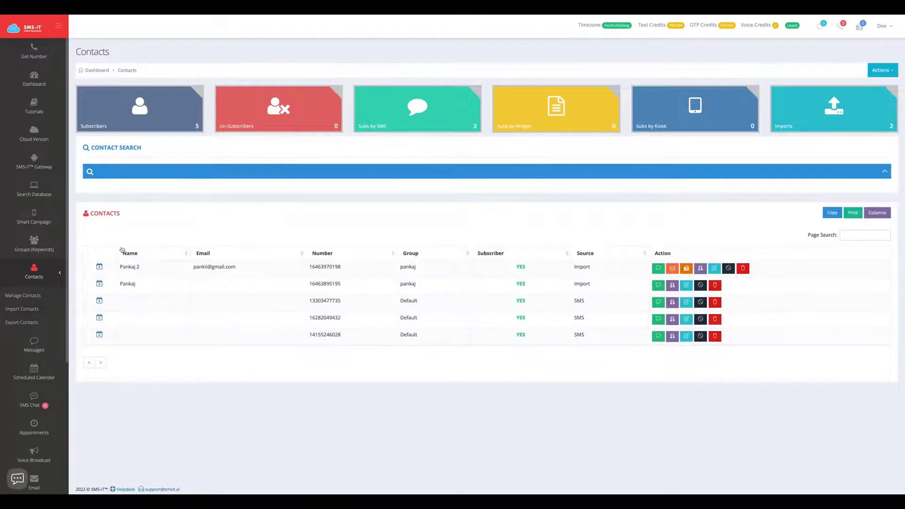
{"action": "left_click_drag", "start_coordinate": [119, 268], "coordinate": [320, 271]}
{"action": "left_click_drag", "start_coordinate": [434, 270], "coordinate": [460, 269]}
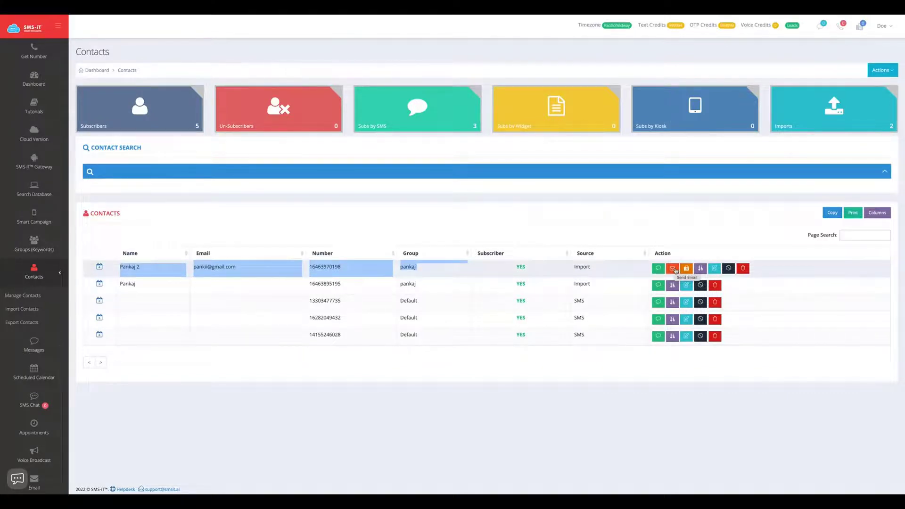
{"action": "left_click", "coordinate": [673, 272]}
{"action": "scroll", "coordinate": [518, 250], "scroll_direction": "down", "scroll_amount": 6}
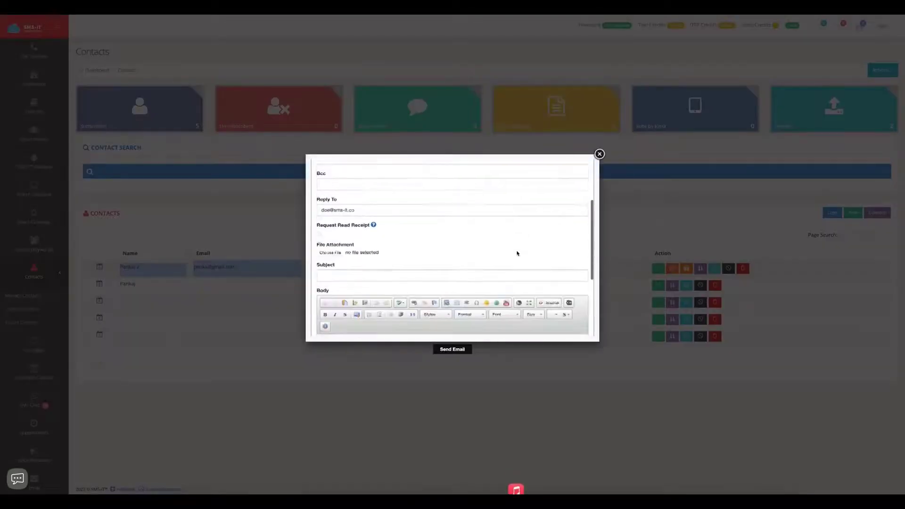
{"action": "scroll", "coordinate": [523, 246], "scroll_direction": "up", "scroll_amount": 6}
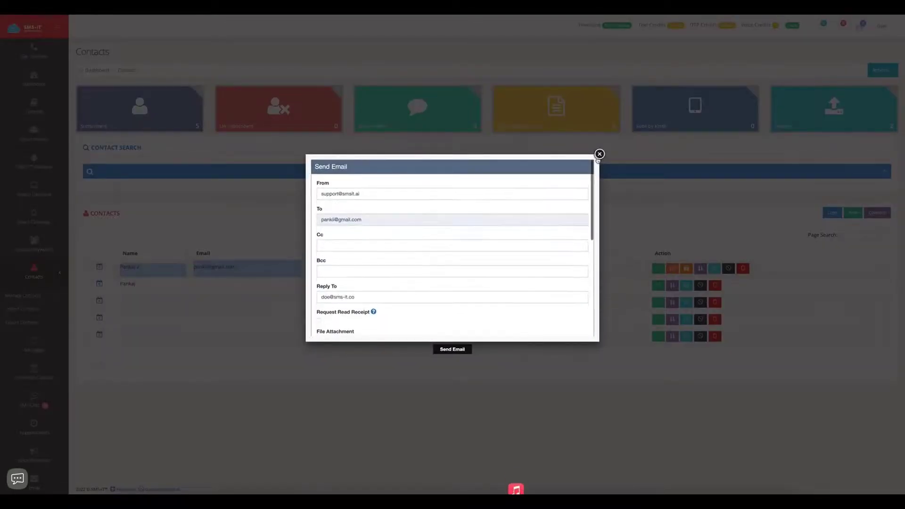
{"action": "left_click", "coordinate": [599, 154]}
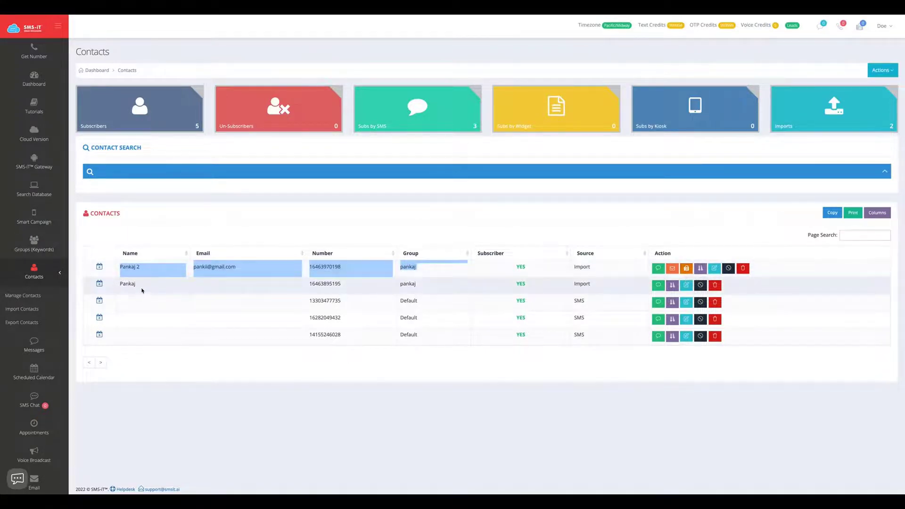
{"action": "left_click_drag", "start_coordinate": [141, 290], "coordinate": [562, 285]}
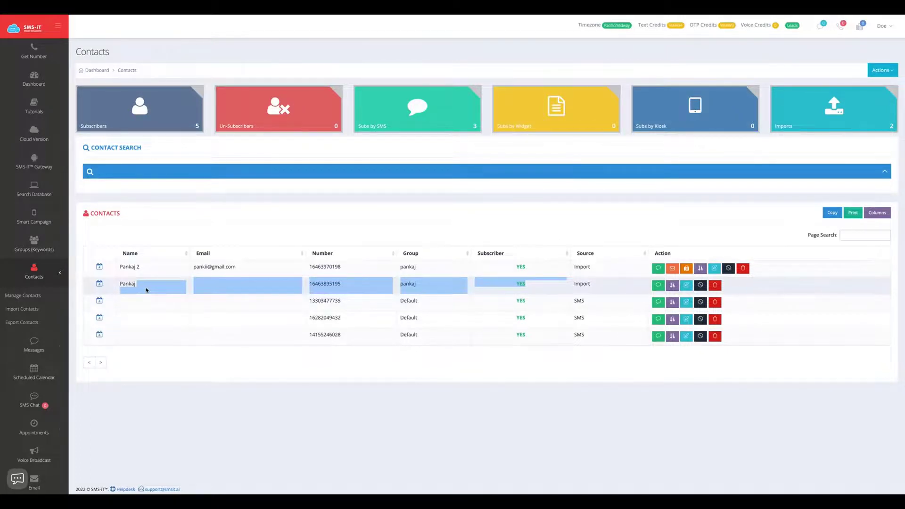
Open Auto Responders from the Smart Tools and bring up the form for adding an auto responder.
{"action": "scroll", "coordinate": [49, 327], "scroll_direction": "down", "scroll_amount": 4}
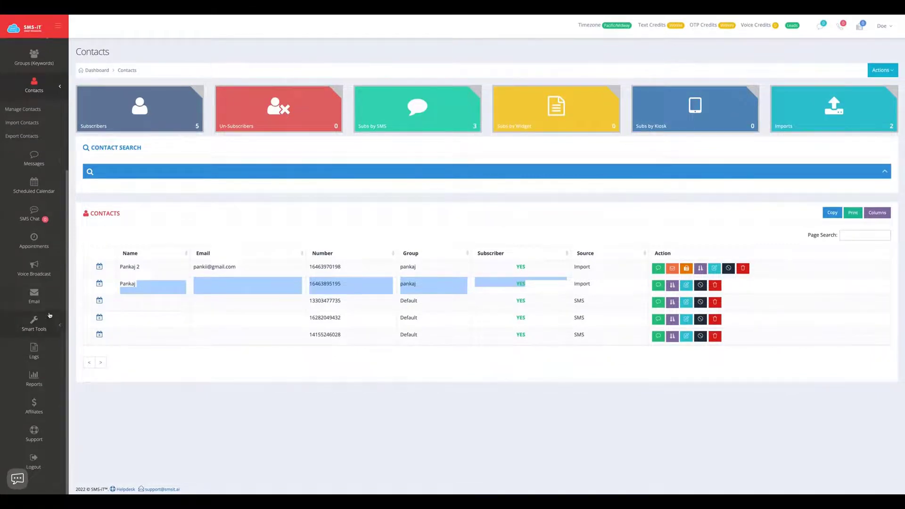
{"action": "left_click", "coordinate": [49, 327]}
{"action": "scroll", "coordinate": [45, 326], "scroll_direction": "down", "scroll_amount": 2}
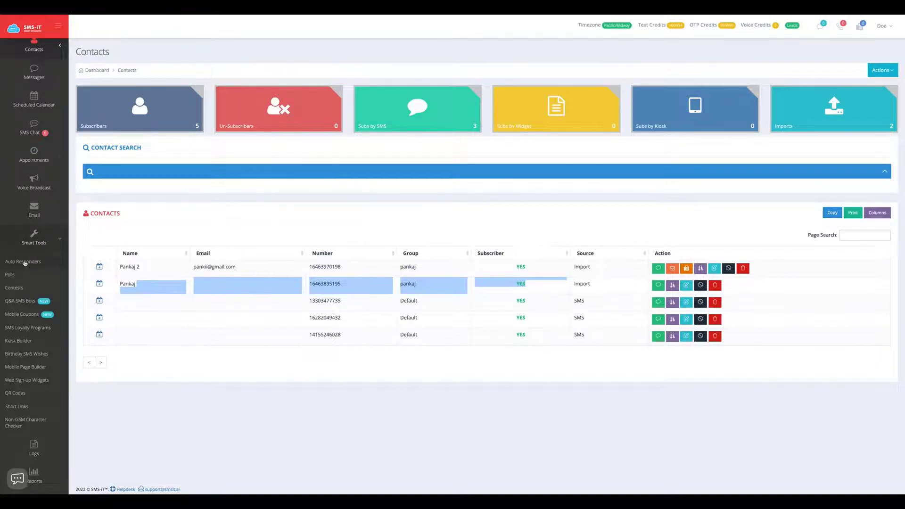
{"action": "left_click", "coordinate": [25, 262]}
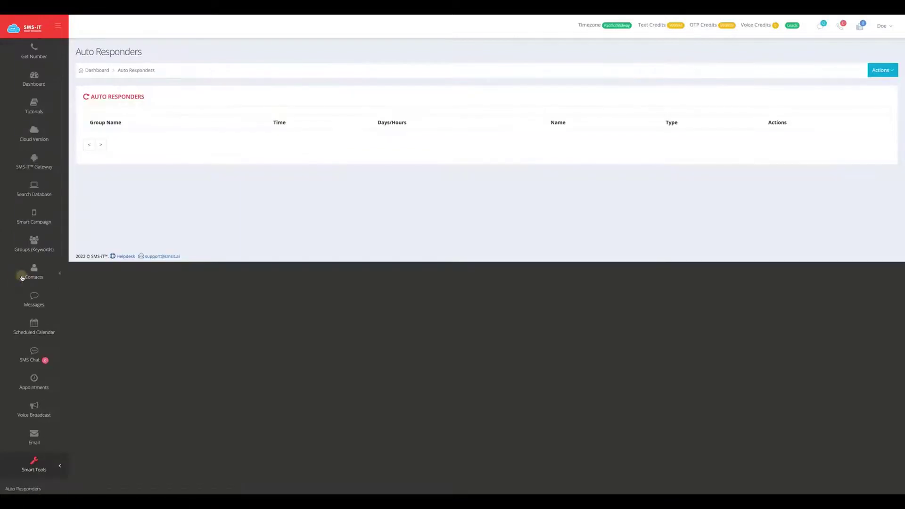
{"action": "left_click", "coordinate": [22, 278]}
{"action": "scroll", "coordinate": [35, 237], "scroll_direction": "down", "scroll_amount": 2}
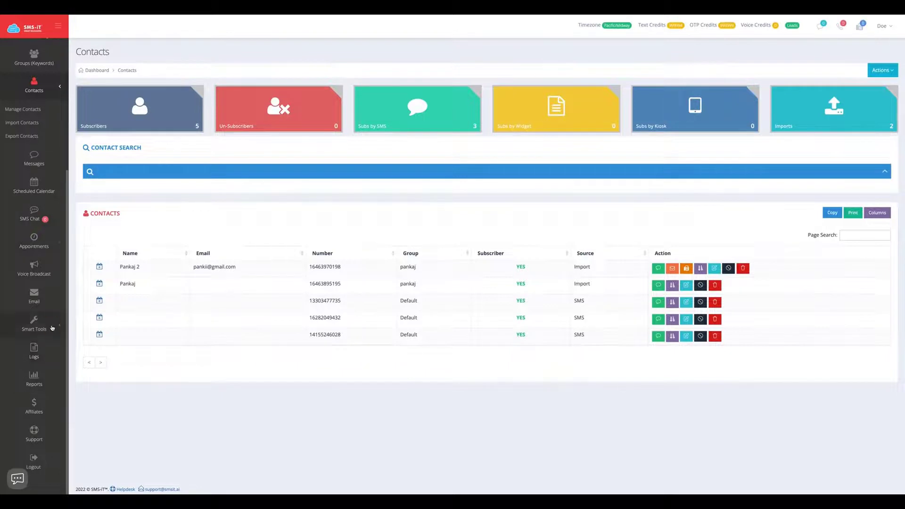
{"action": "left_click", "coordinate": [27, 321]}
{"action": "left_click", "coordinate": [22, 262]}
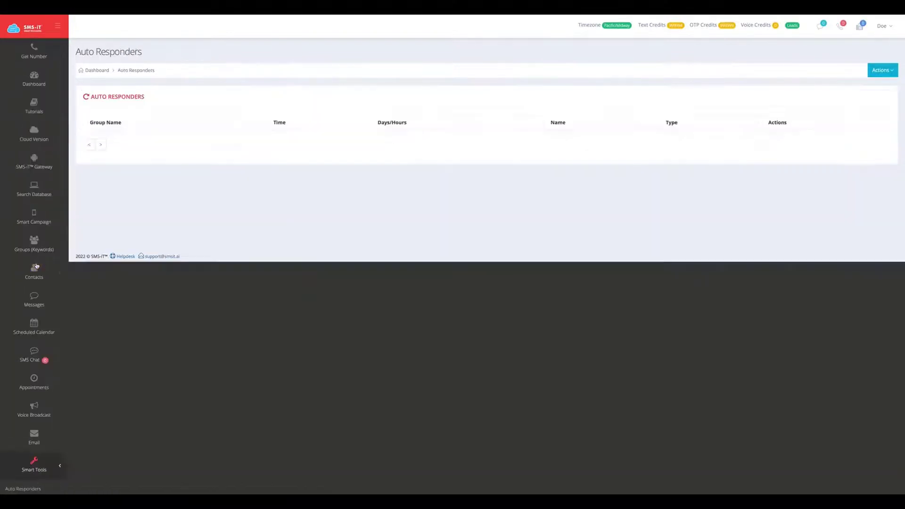
{"action": "left_click", "coordinate": [881, 70]}
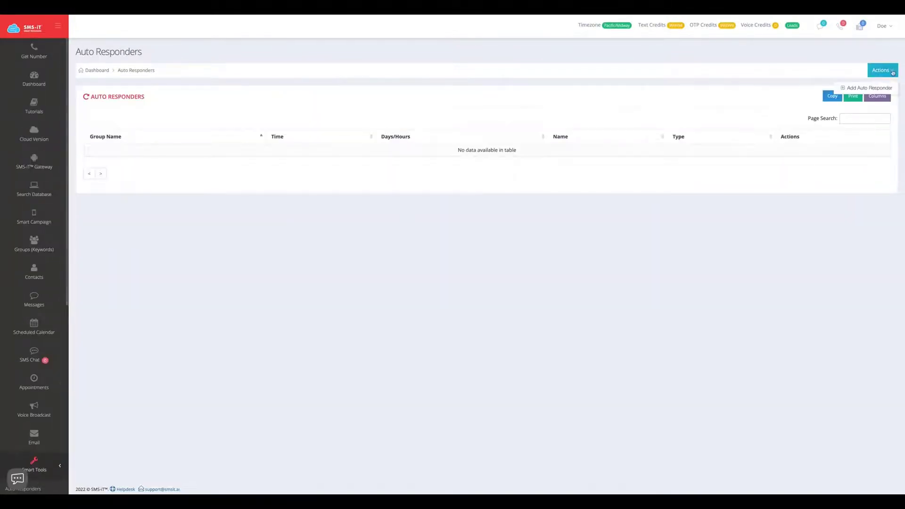
{"action": "left_click", "coordinate": [867, 89]}
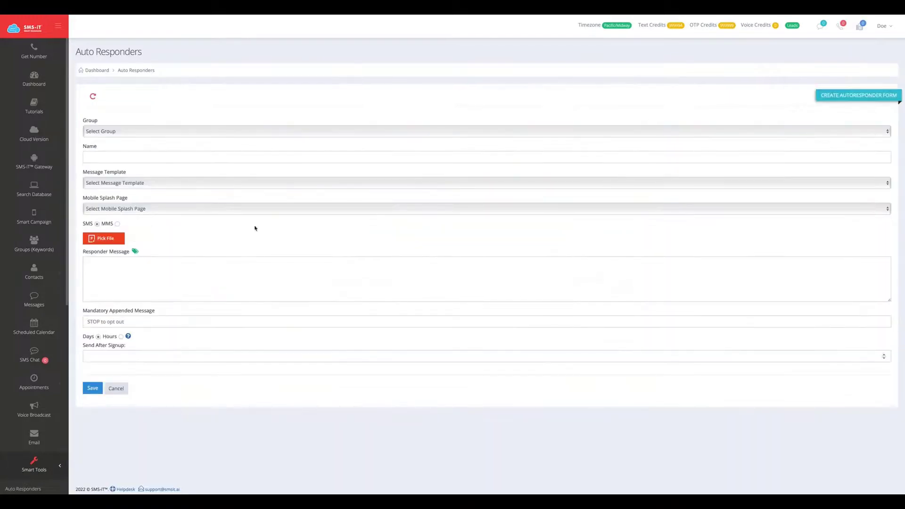
Open Polls and review the form for creating a poll with its answer options and autoresponder messages.
{"action": "scroll", "coordinate": [28, 189], "scroll_direction": "down", "scroll_amount": 7}
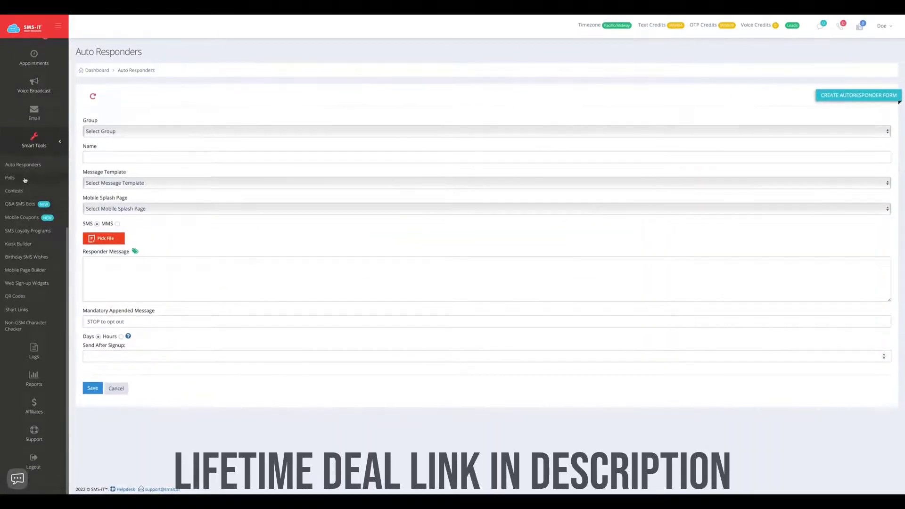
{"action": "left_click", "coordinate": [25, 179]}
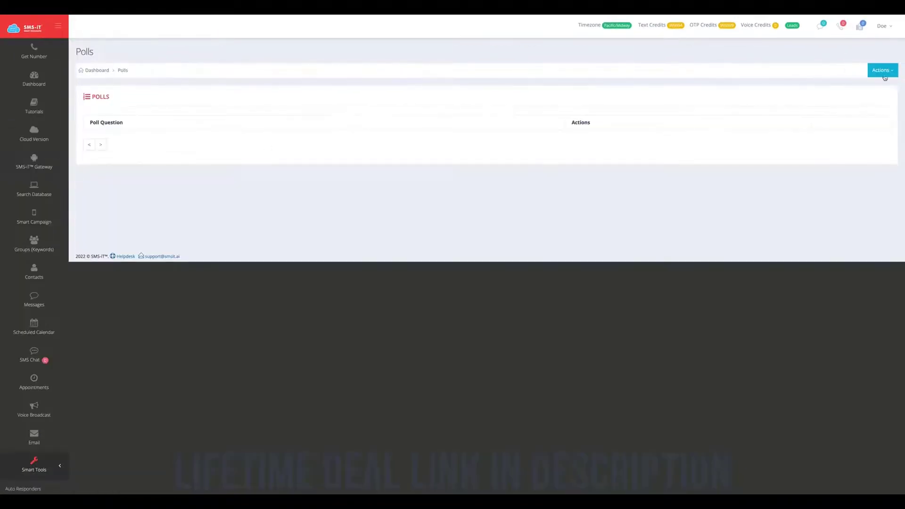
{"action": "left_click", "coordinate": [884, 72]}
{"action": "left_click", "coordinate": [858, 94]}
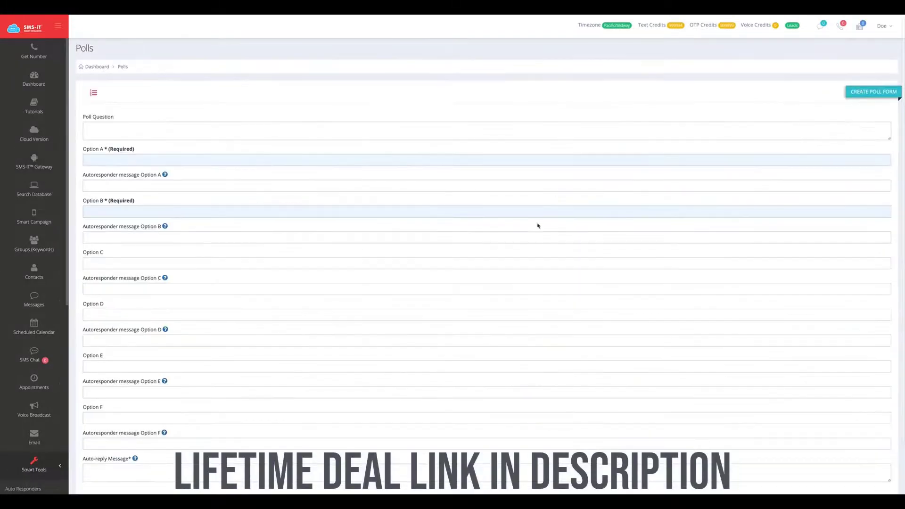
{"action": "scroll", "coordinate": [452, 228], "scroll_direction": "down", "scroll_amount": 2}
Open Contests and bring up the form for creating a contest.
{"action": "scroll", "coordinate": [8, 358], "scroll_direction": "down", "scroll_amount": 5}
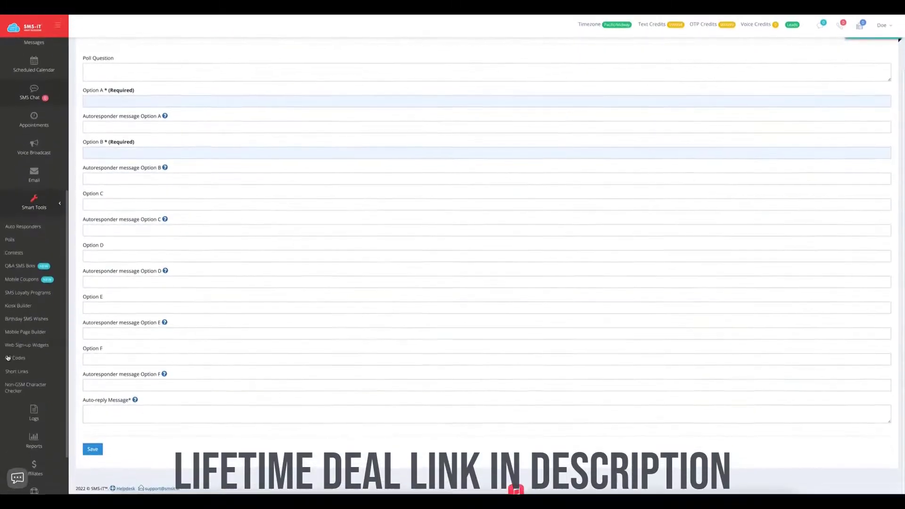
{"action": "left_click", "coordinate": [19, 253]}
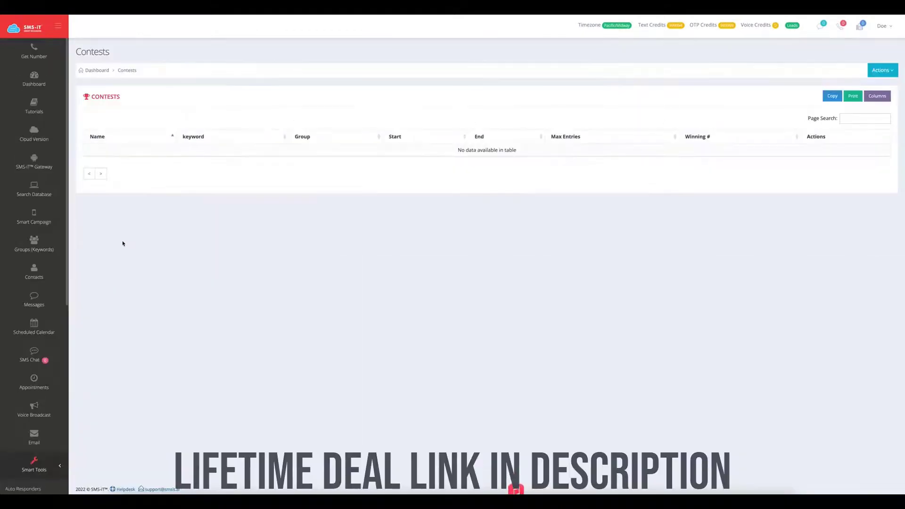
{"action": "left_click", "coordinate": [882, 70]}
{"action": "left_click", "coordinate": [859, 92]}
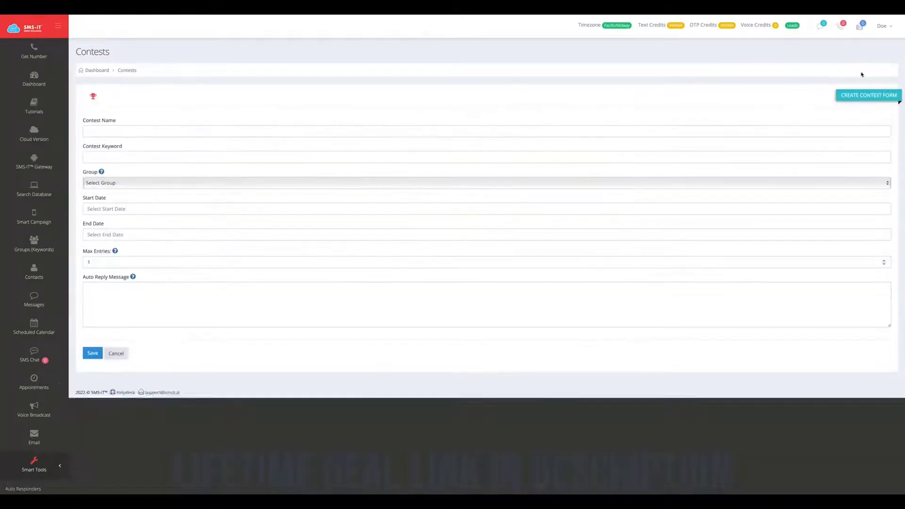
Open the Kiosk Builder and review the whole form for creating a kiosk, down to the additional information options.
{"action": "scroll", "coordinate": [33, 245], "scroll_direction": "down", "scroll_amount": 6}
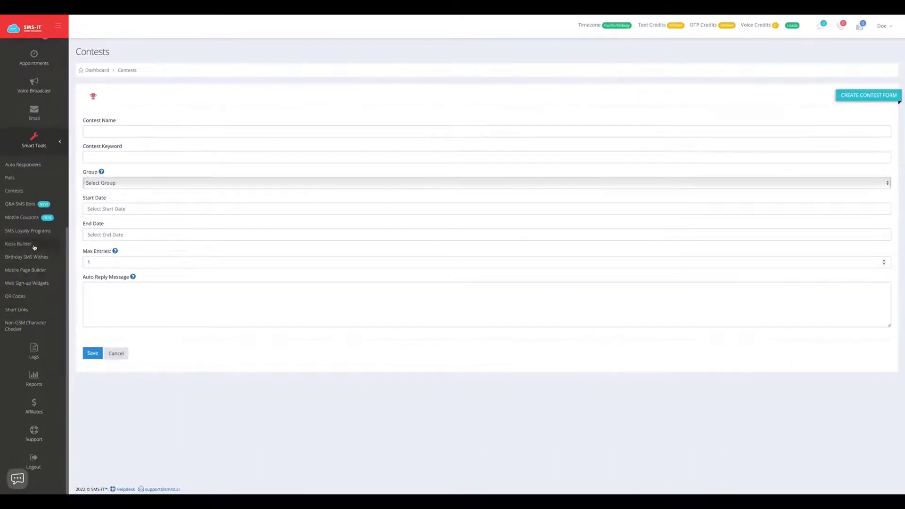
{"action": "left_click", "coordinate": [33, 244]}
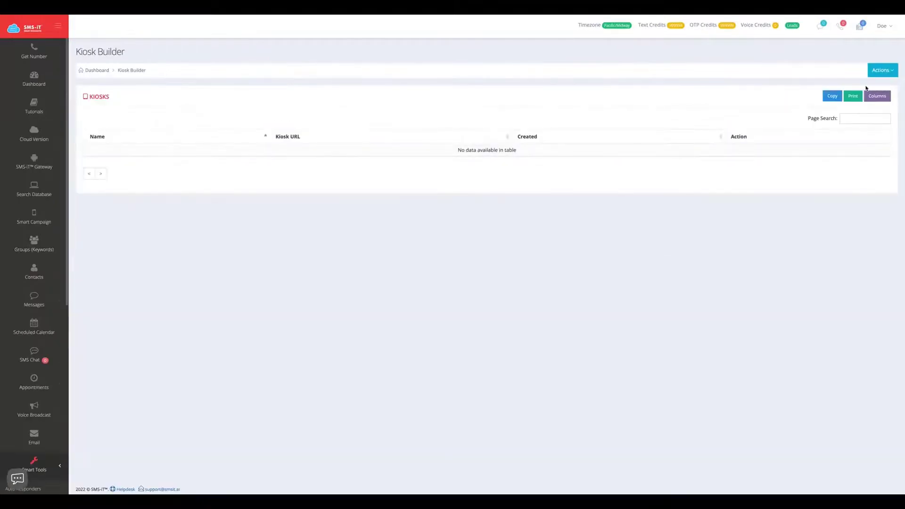
{"action": "left_click", "coordinate": [871, 71]}
{"action": "left_click", "coordinate": [862, 88]}
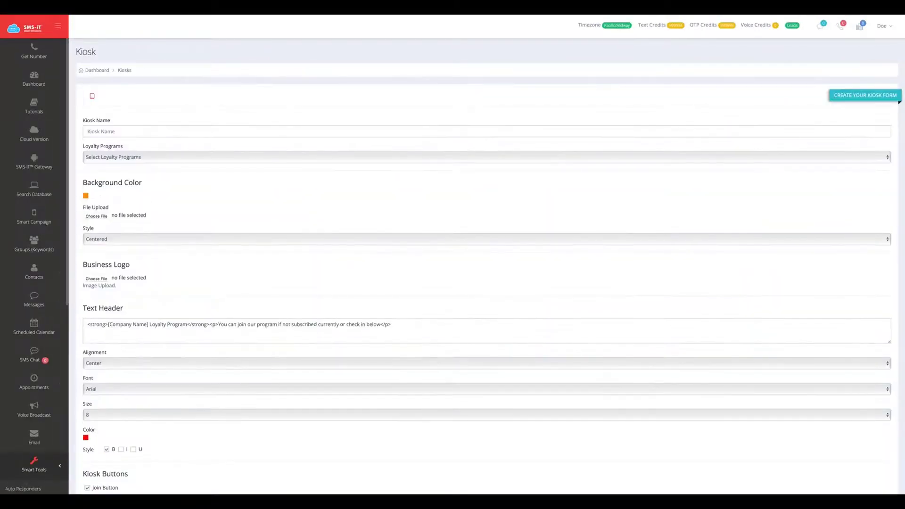
{"action": "scroll", "coordinate": [73, 268], "scroll_direction": "down", "scroll_amount": 15}
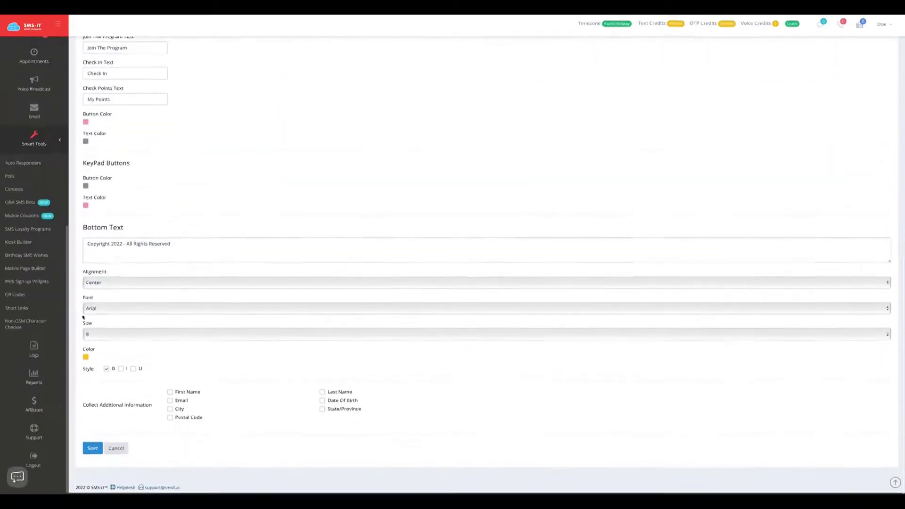
Open SMS Loyalty Programs and review the form for adding a loyalty program.
{"action": "left_click", "coordinate": [17, 231]}
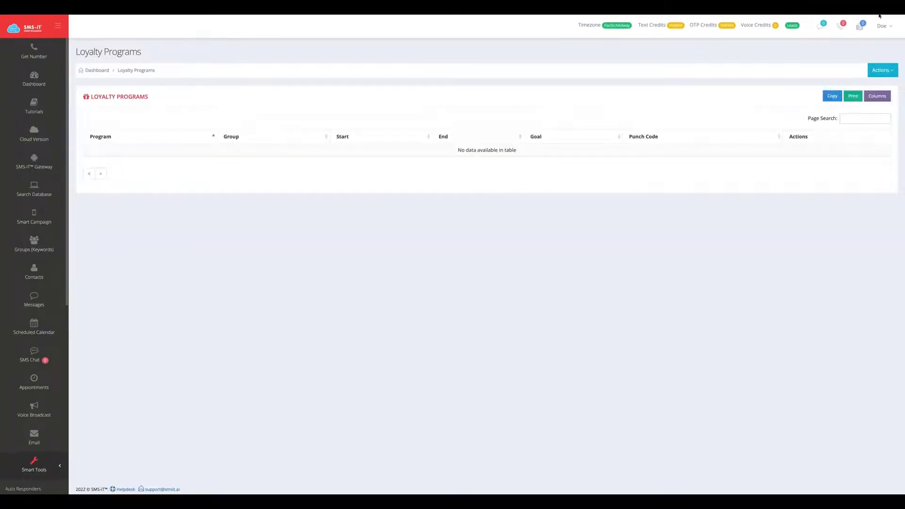
{"action": "left_click", "coordinate": [881, 25]}
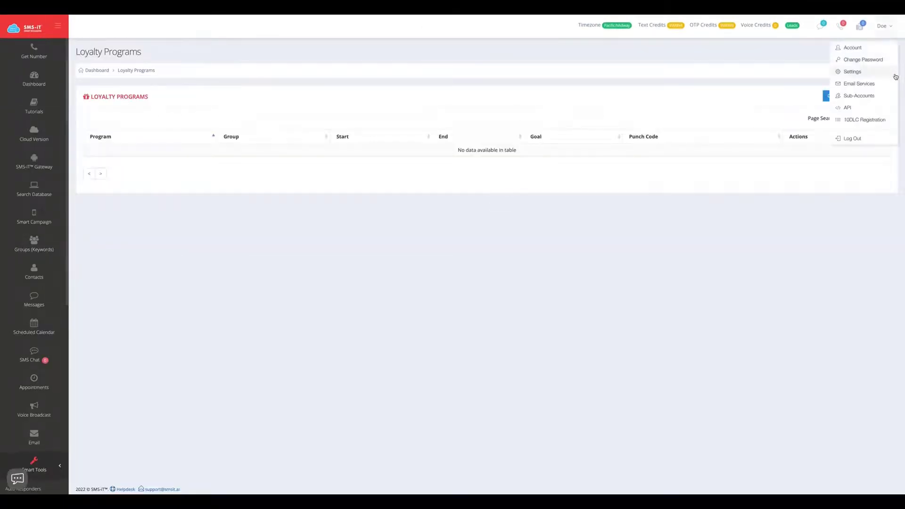
{"action": "left_click", "coordinate": [890, 70]}
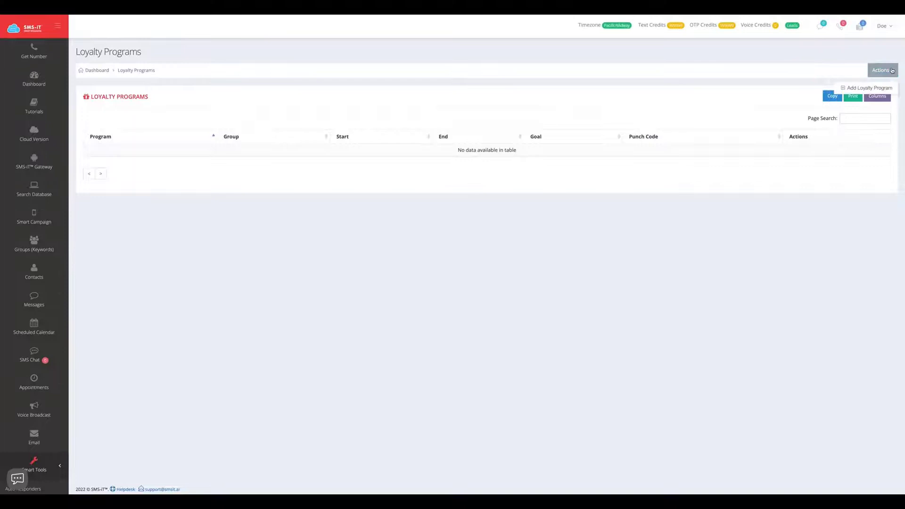
{"action": "left_click", "coordinate": [863, 89]}
{"action": "scroll", "coordinate": [135, 370], "scroll_direction": "down", "scroll_amount": 1}
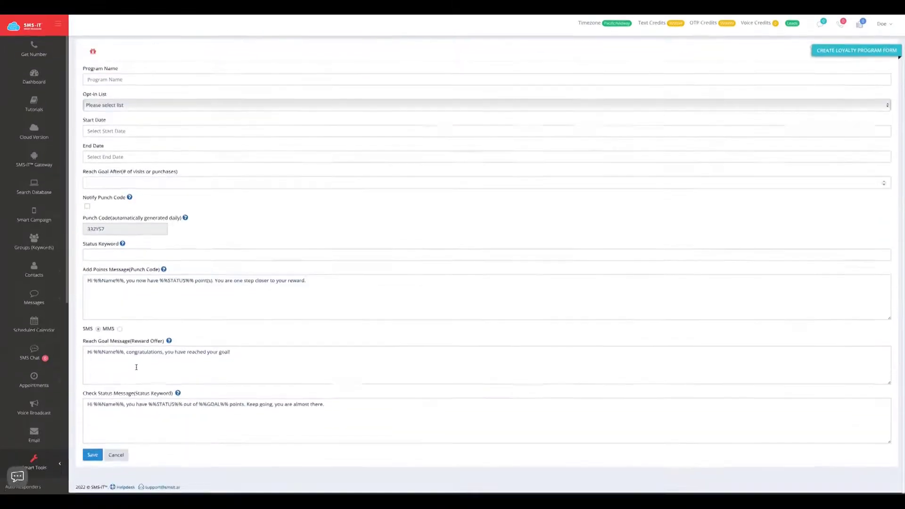
Open the Mobile Page Builder and review the form for creating a mobile splash page.
{"action": "scroll", "coordinate": [35, 347], "scroll_direction": "down", "scroll_amount": 6}
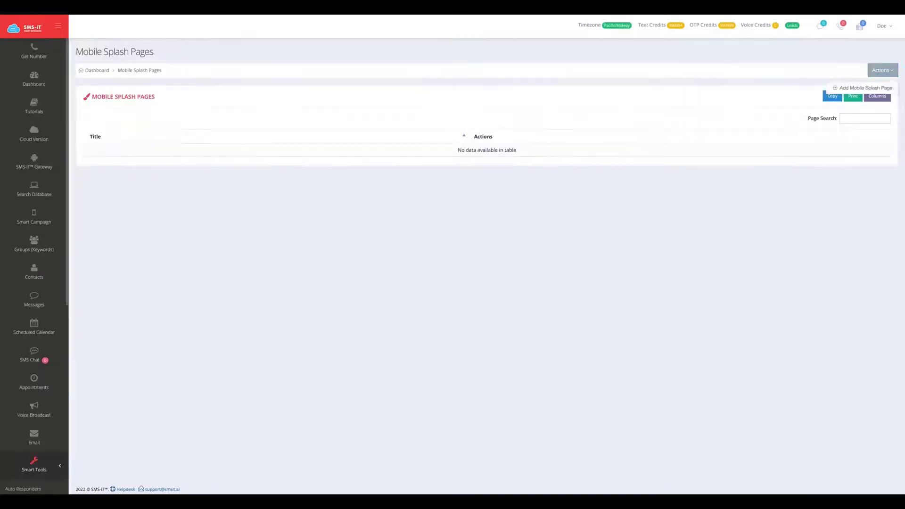
{"action": "left_click", "coordinate": [847, 89]}
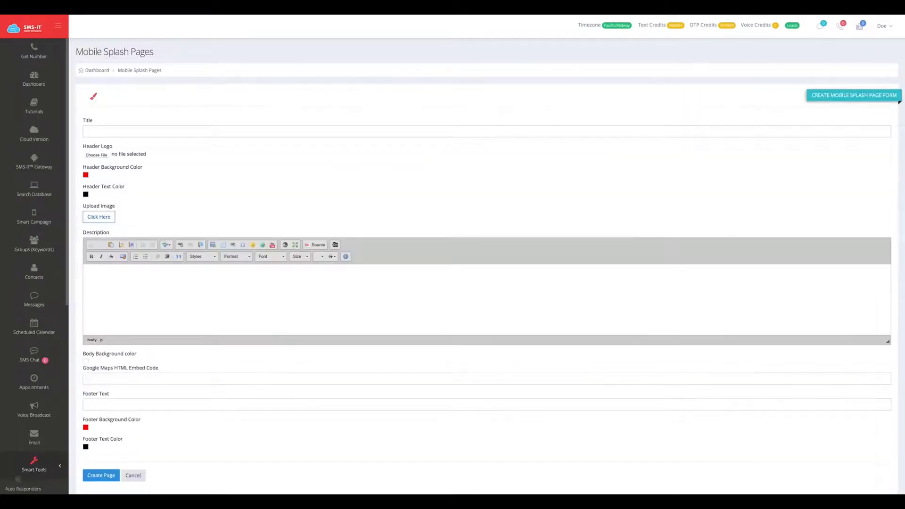
{"action": "scroll", "coordinate": [171, 309], "scroll_direction": "down", "scroll_amount": 2}
{"action": "scroll", "coordinate": [19, 264], "scroll_direction": "down", "scroll_amount": 6}
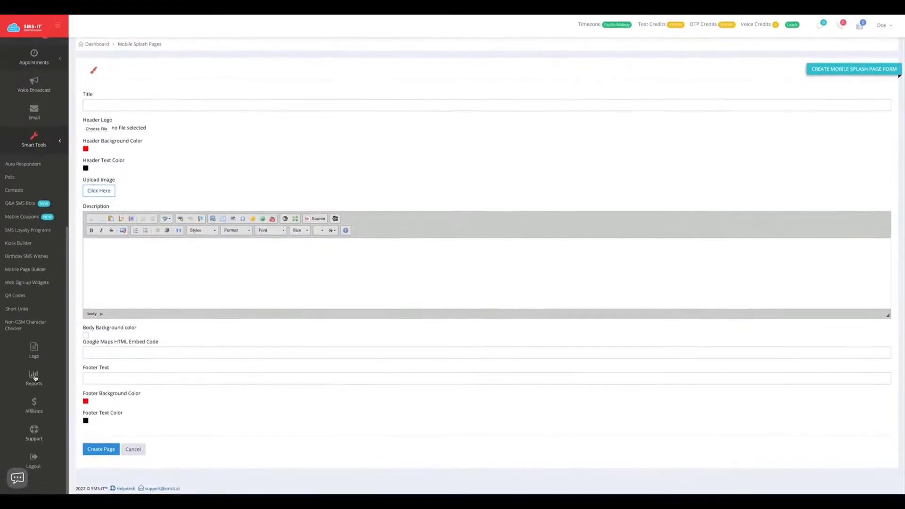
{"action": "left_click", "coordinate": [22, 296]}
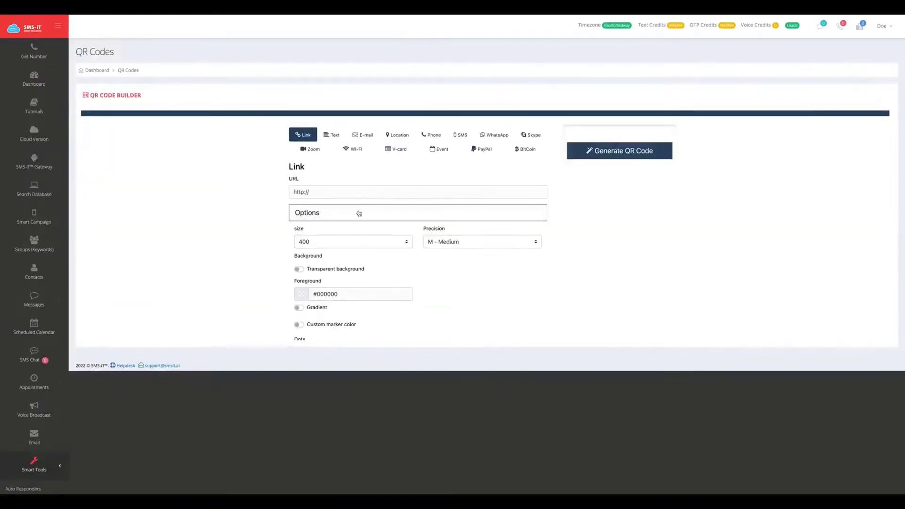
{"action": "left_click", "coordinate": [315, 191]}
{"action": "key", "text": "BackSpace"}
{"action": "key", "text": "BackSpace"}
{"action": "key", "text": "BackSpace"}
{"action": "key", "text": "BackSpace"}
{"action": "key", "text": "BackSpace"}
{"action": "key", "text": "BackSpace"}
{"action": "key", "text": "BackSpace"}
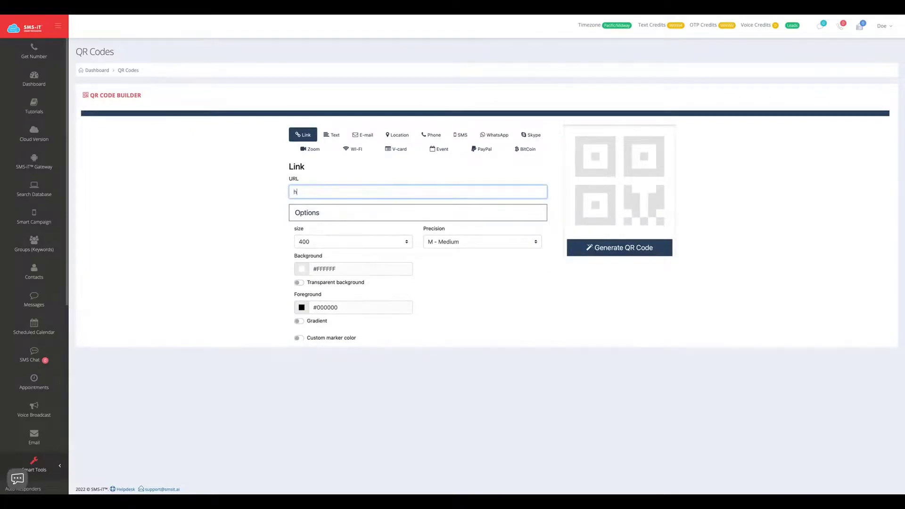
{"action": "type", "text": "https://smsit.ai"}
Upload Equations Logo BLACK.png as the QR code's logo and generate the code.
{"action": "scroll", "coordinate": [379, 232], "scroll_direction": "down", "scroll_amount": 5}
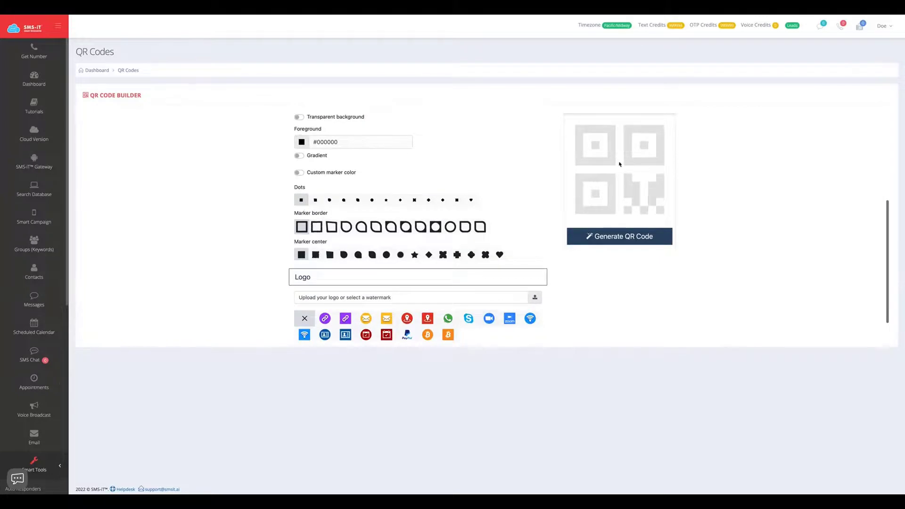
{"action": "scroll", "coordinate": [549, 272], "scroll_direction": "down", "scroll_amount": 1}
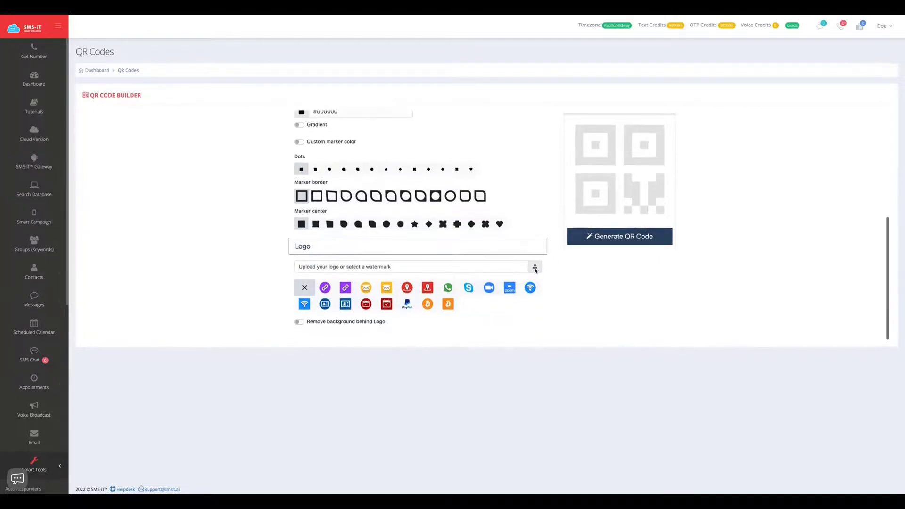
{"action": "left_click", "coordinate": [535, 267]}
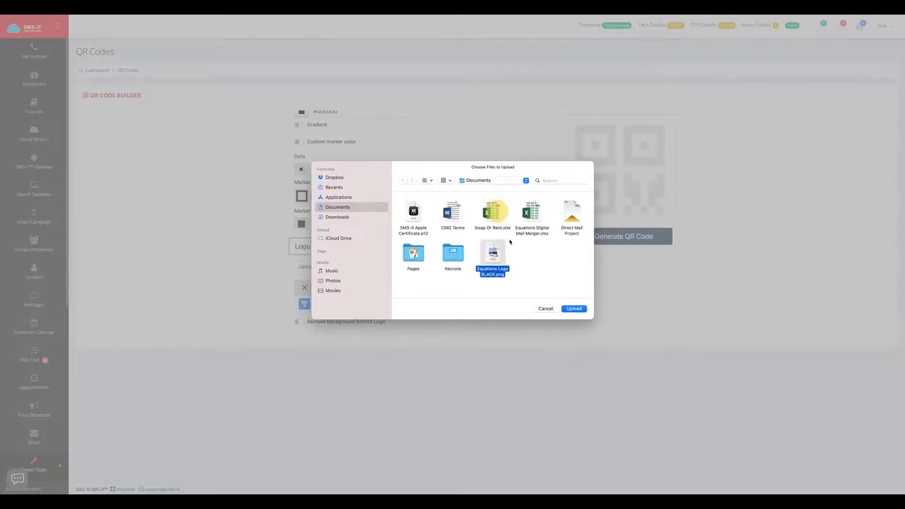
{"action": "left_click", "coordinate": [576, 308]}
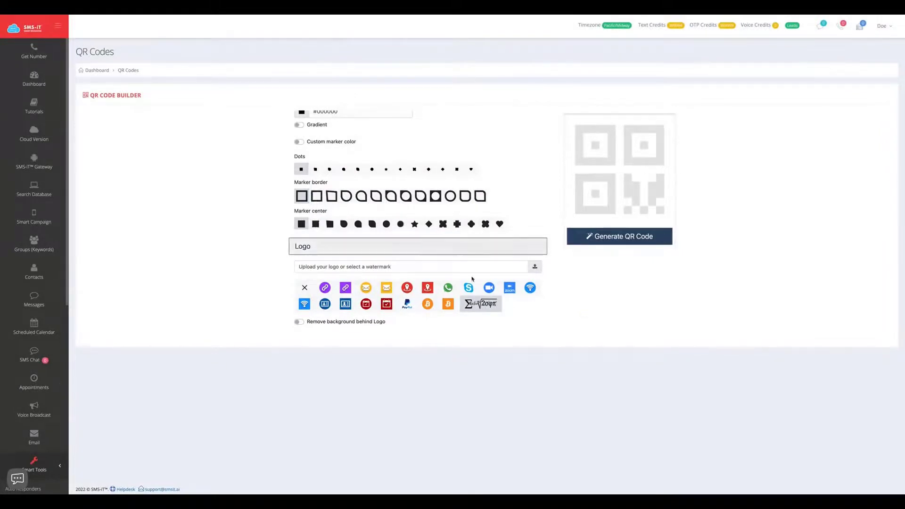
{"action": "left_click", "coordinate": [470, 306]}
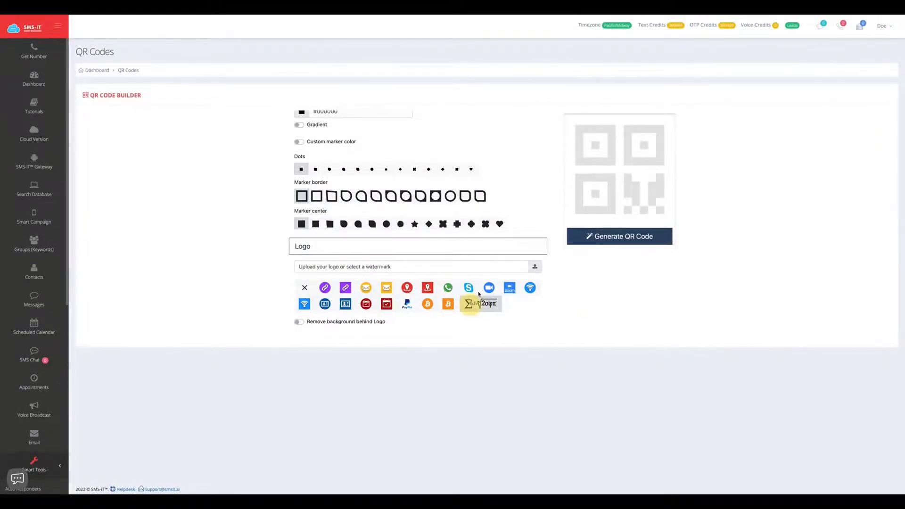
{"action": "left_click", "coordinate": [616, 236]}
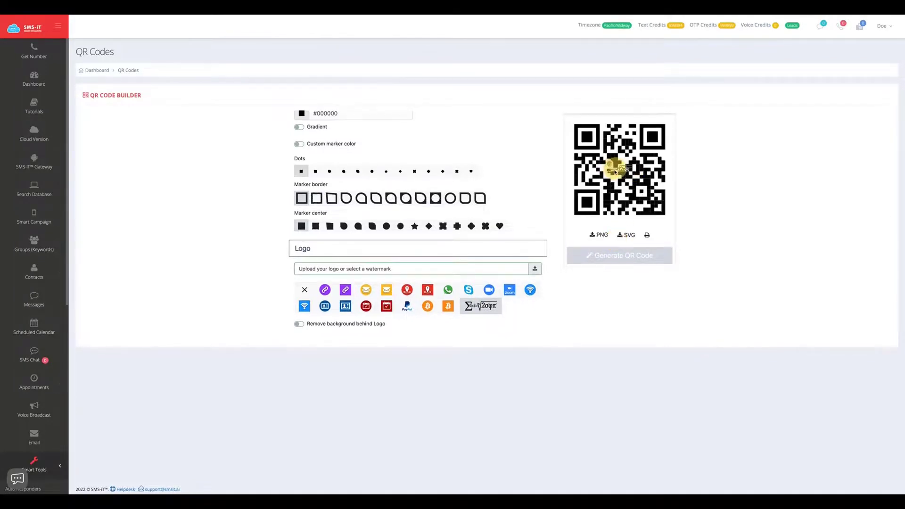
{"action": "scroll", "coordinate": [57, 316], "scroll_direction": "down", "scroll_amount": 7}
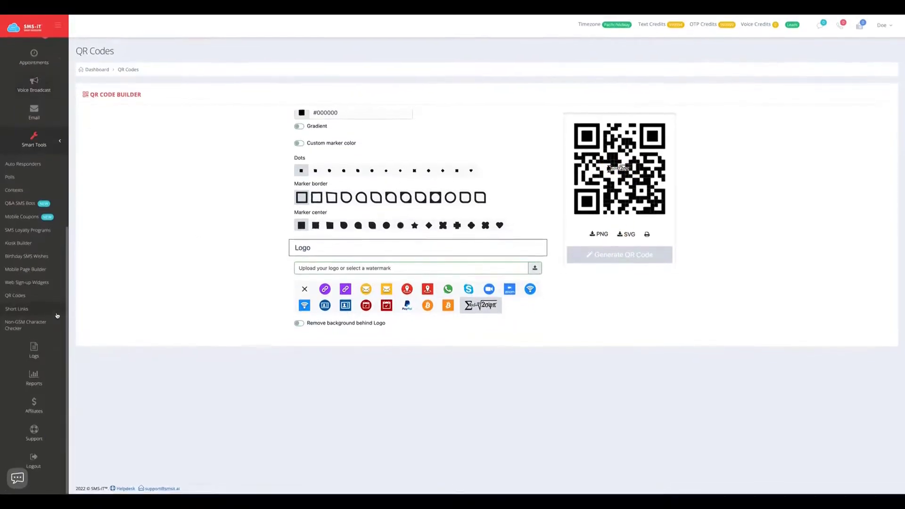
{"action": "left_click", "coordinate": [20, 313]}
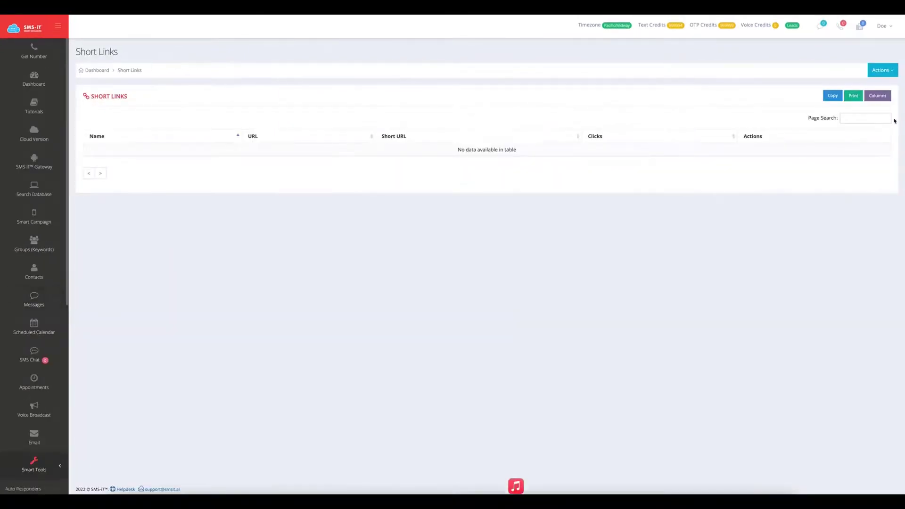
{"action": "left_click", "coordinate": [880, 70]}
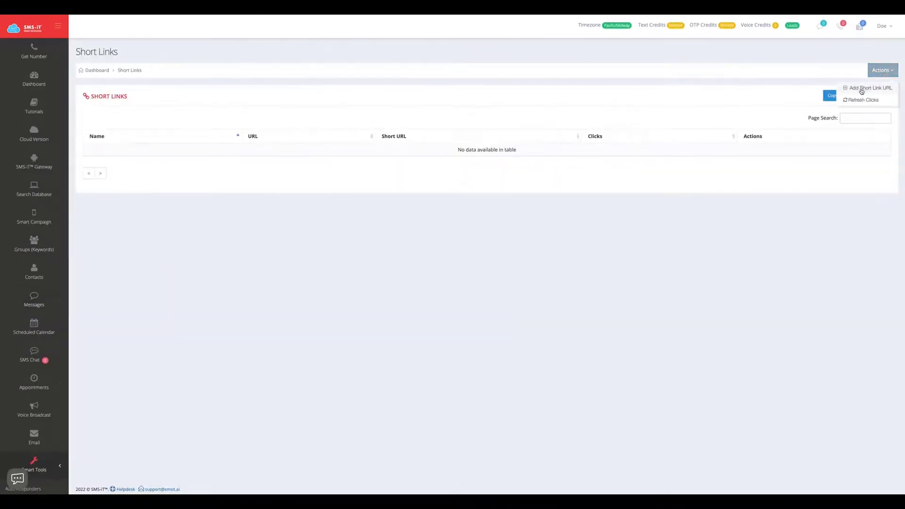
{"action": "left_click", "coordinate": [868, 87]}
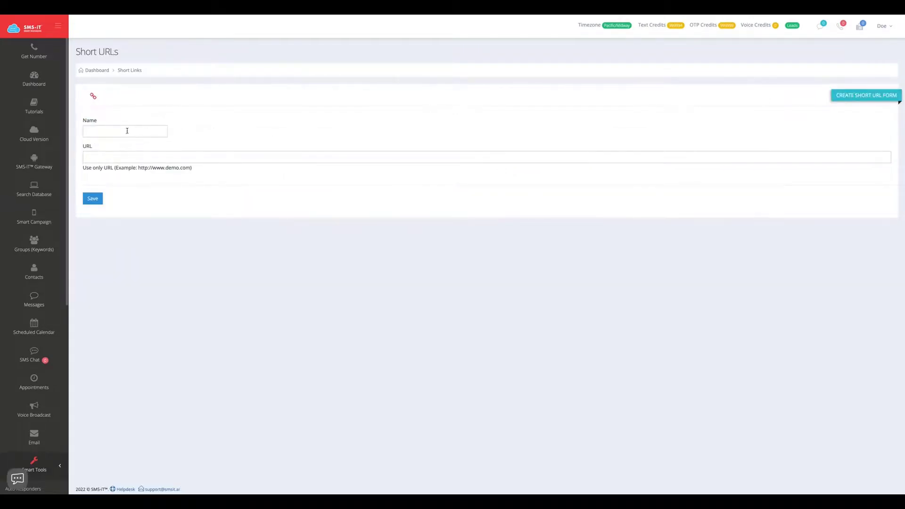
{"action": "left_click", "coordinate": [127, 131]}
{"action": "type", "text": "Home"}
{"action": "left_click", "coordinate": [139, 158]}
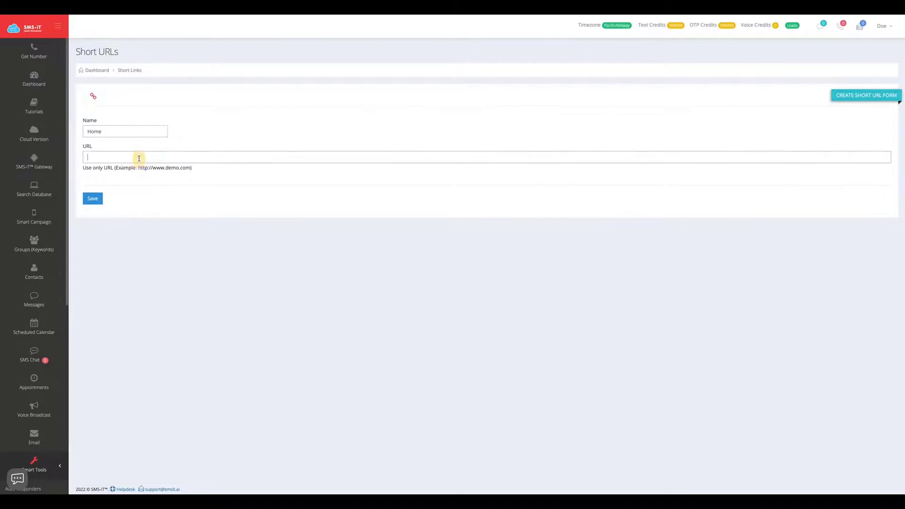
{"action": "type", "text": "https://smsit.ai"}
{"action": "left_click", "coordinate": [92, 198]}
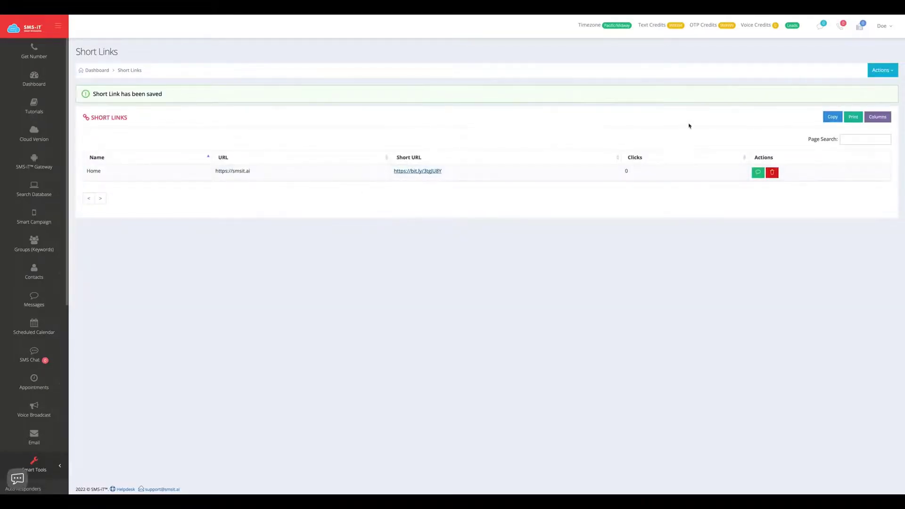
Examine the Home short link's entry, including its short URL and click count.
{"action": "left_click_drag", "start_coordinate": [442, 171], "coordinate": [399, 171]}
{"action": "left_click", "coordinate": [627, 170]}
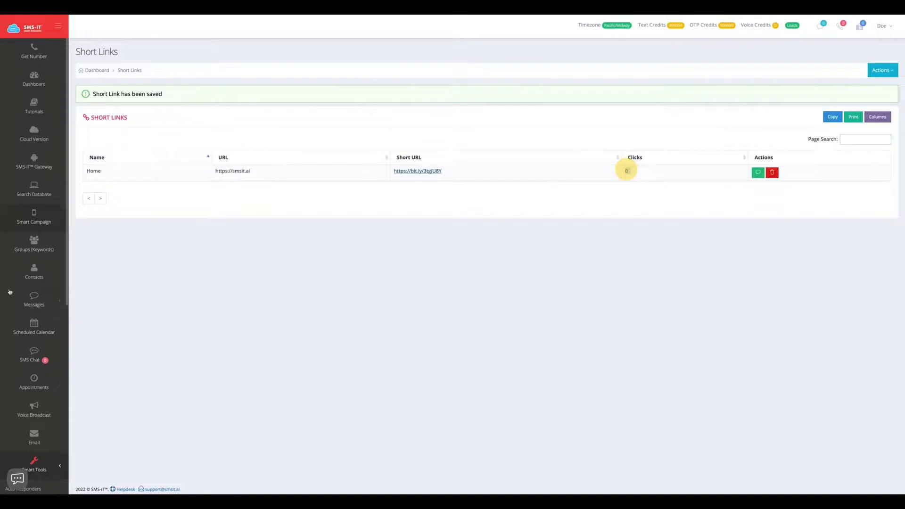
{"action": "scroll", "coordinate": [32, 350], "scroll_direction": "down", "scroll_amount": 6}
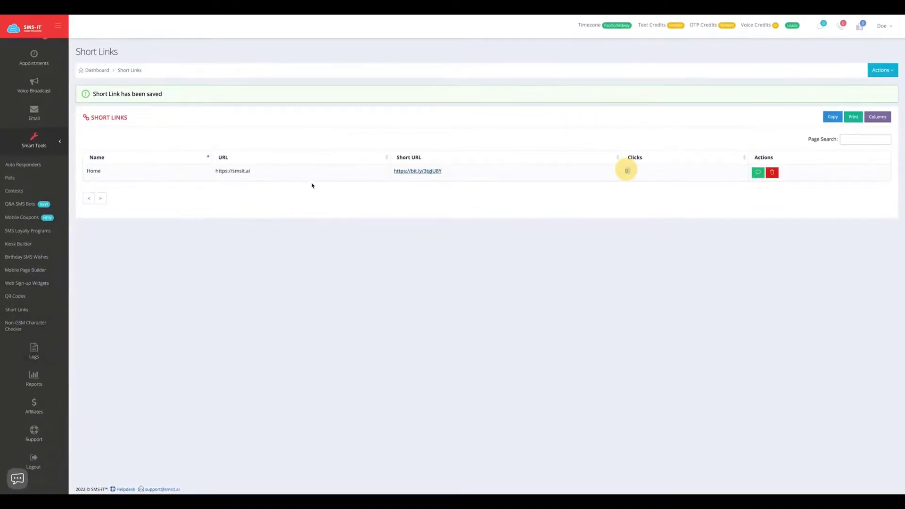
{"action": "left_click_drag", "start_coordinate": [87, 172], "coordinate": [593, 176]}
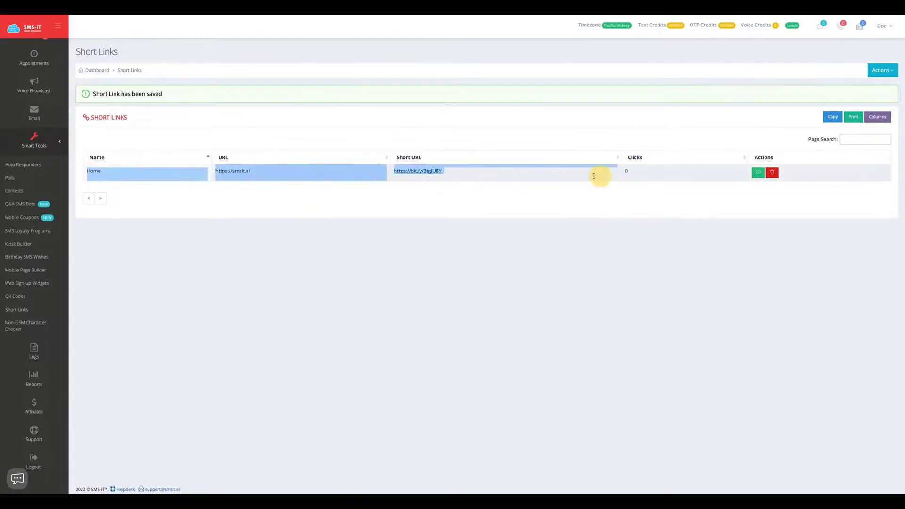
Open the Logs and review the list of available log types.
{"action": "left_click", "coordinate": [39, 356]}
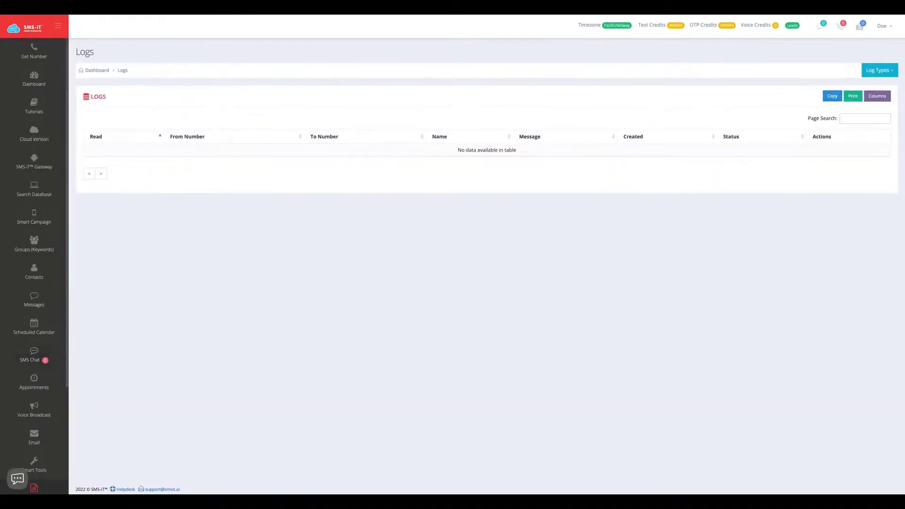
{"action": "left_click", "coordinate": [889, 71]}
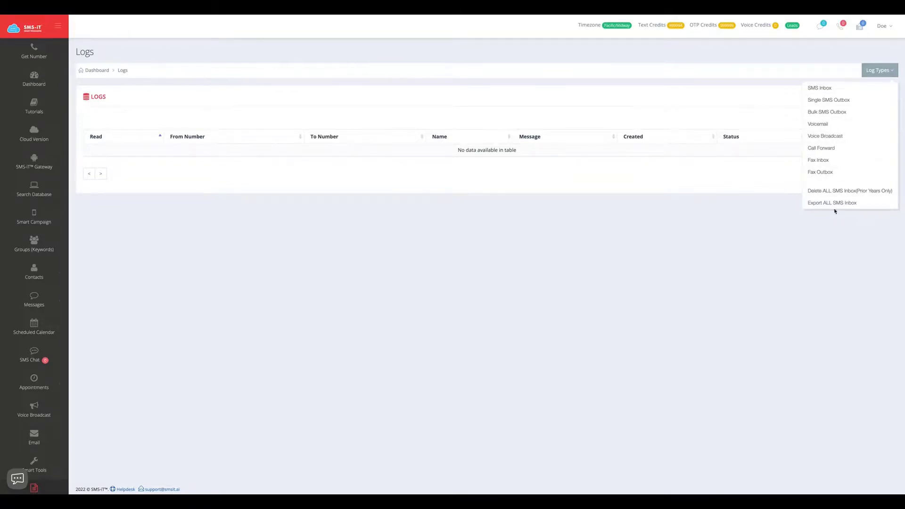
Open the Reports and examine the subscribers list and the chart of subscribers per day.
{"action": "scroll", "coordinate": [61, 252], "scroll_direction": "down", "scroll_amount": 3}
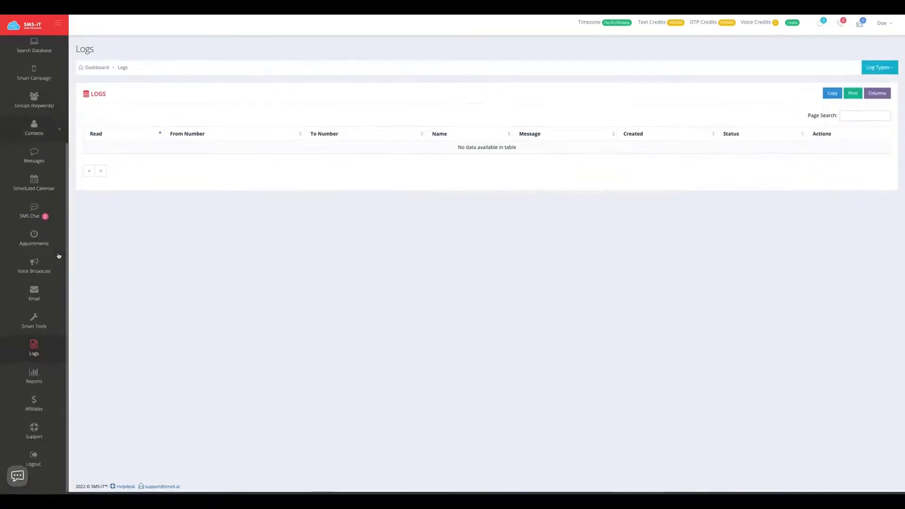
{"action": "left_click", "coordinate": [20, 372]}
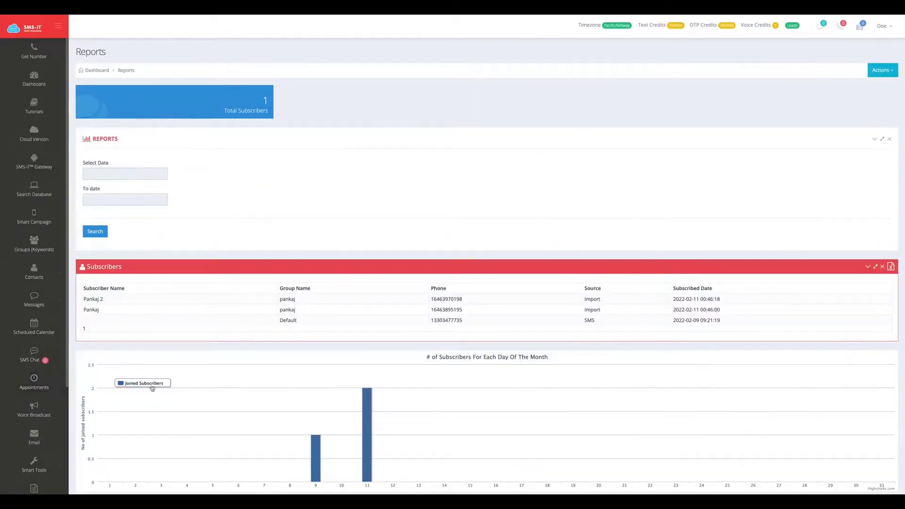
{"action": "scroll", "coordinate": [155, 384], "scroll_direction": "down", "scroll_amount": 1}
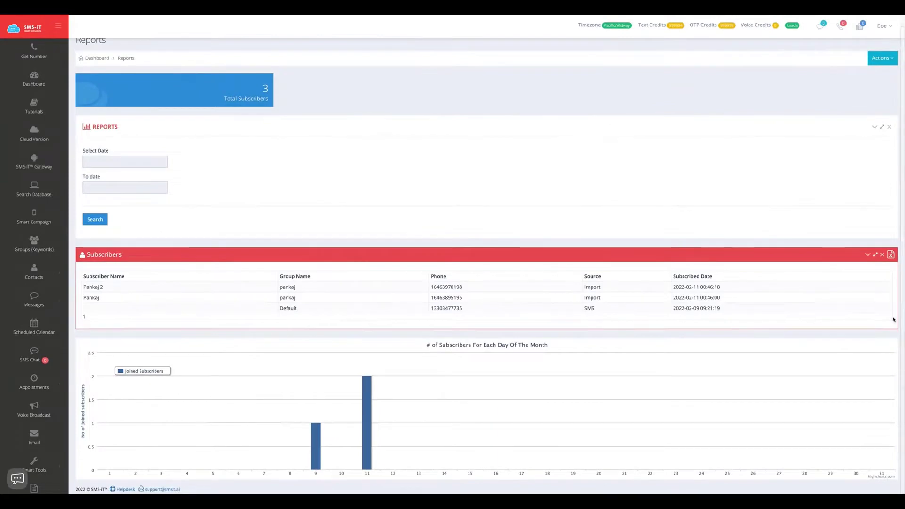
Try exporting the subscribers report and decline the file download.
{"action": "left_click", "coordinate": [891, 255]}
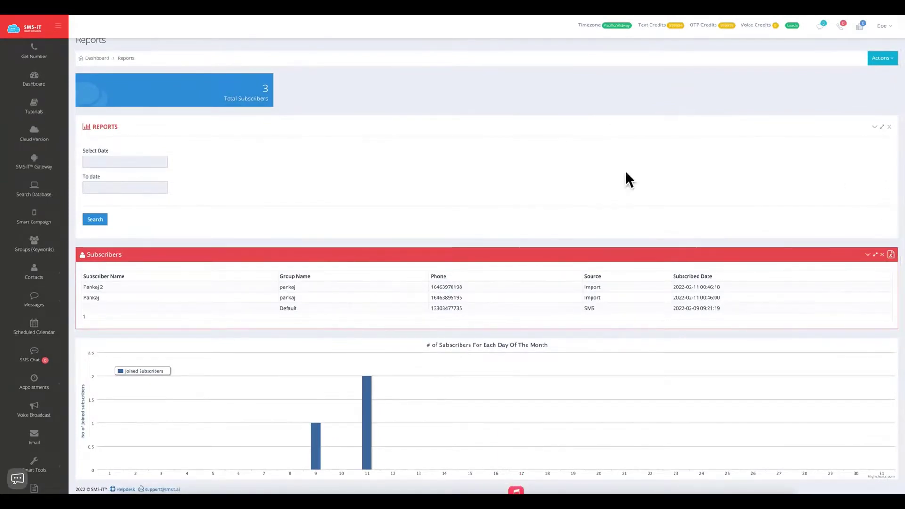
{"action": "left_click", "coordinate": [881, 26]}
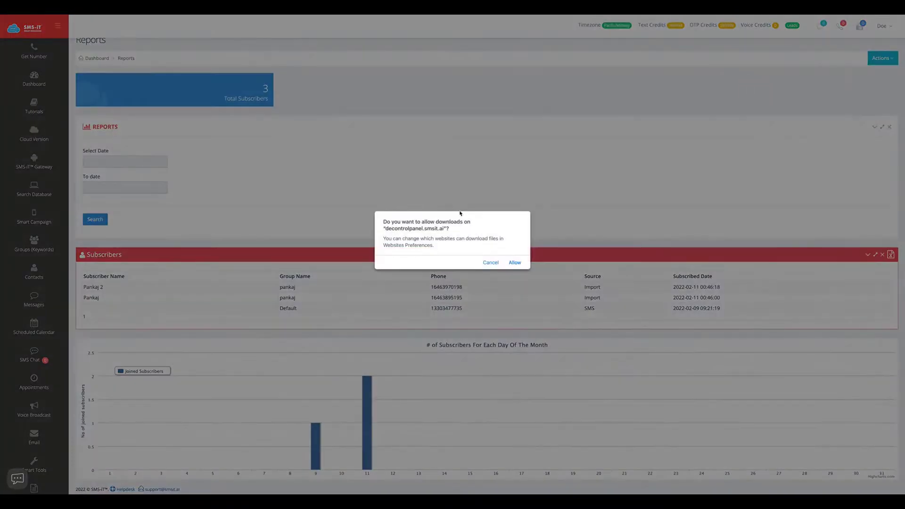
{"action": "left_click", "coordinate": [490, 262]}
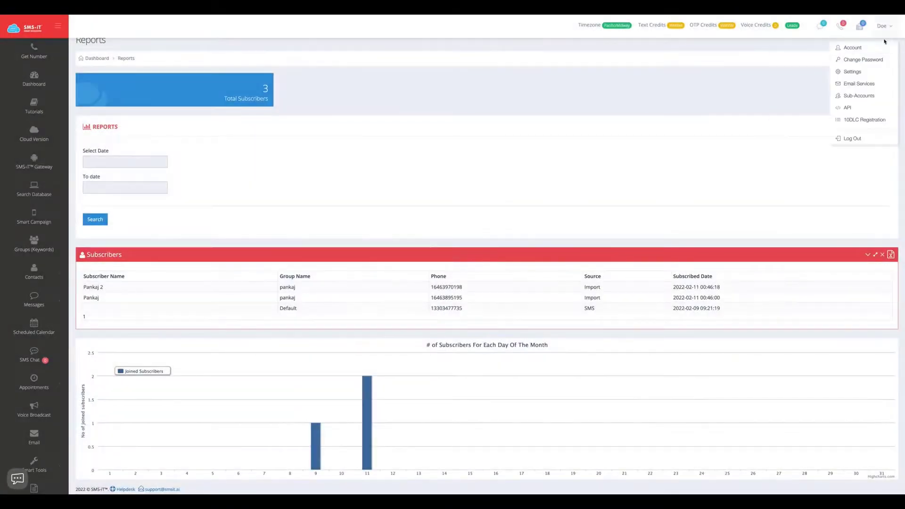
Review the report options for subscribers and un-subscribers, then look over the Reports page again.
{"action": "left_click", "coordinate": [751, 94]}
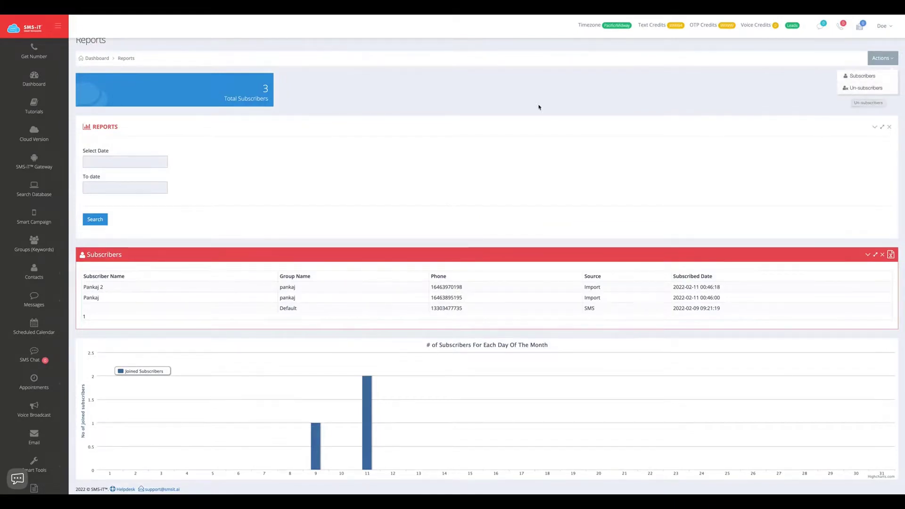
{"action": "left_click", "coordinate": [206, 278]}
{"action": "scroll", "coordinate": [216, 175], "scroll_direction": "up", "scroll_amount": 1}
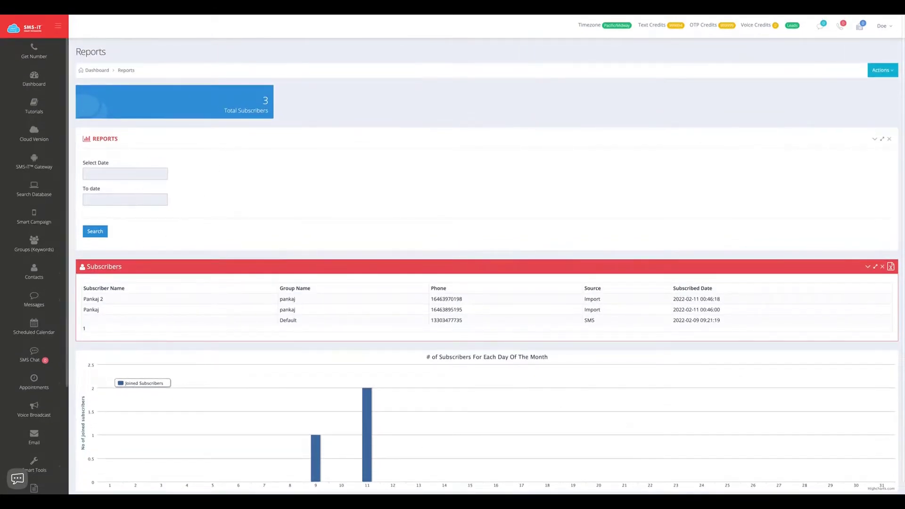
{"action": "scroll", "coordinate": [34, 358], "scroll_direction": "down", "scroll_amount": 3}
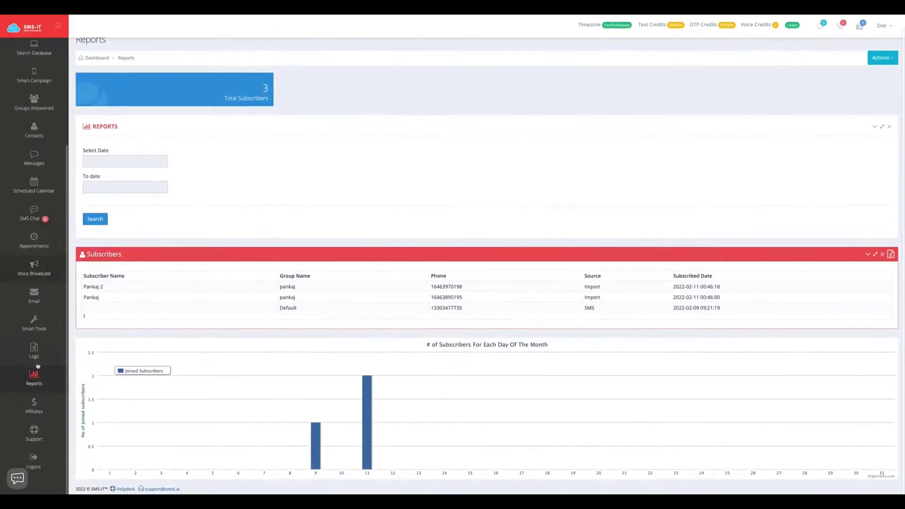
Open the Affiliate URLs page and examine the payout terms, the referral URL and the 20% monthly subscription reward.
{"action": "left_click", "coordinate": [34, 406]}
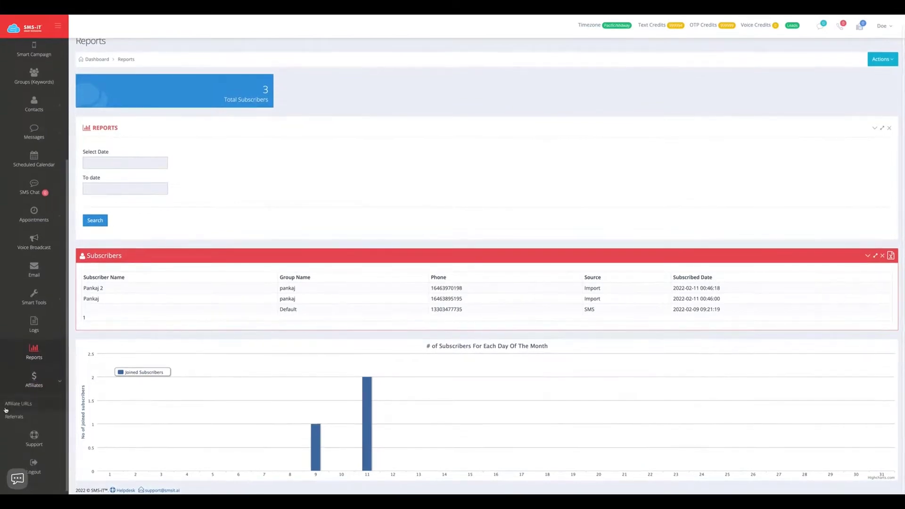
{"action": "left_click", "coordinate": [15, 408]}
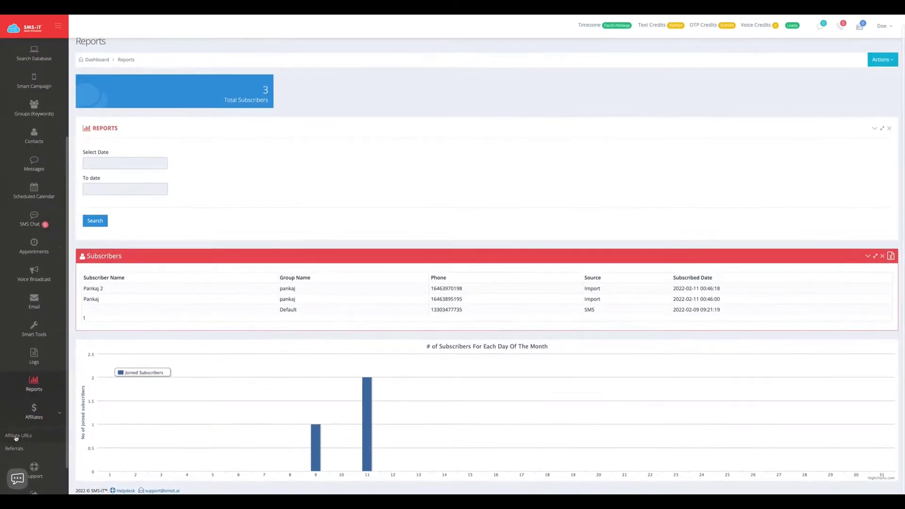
{"action": "left_click", "coordinate": [16, 437]}
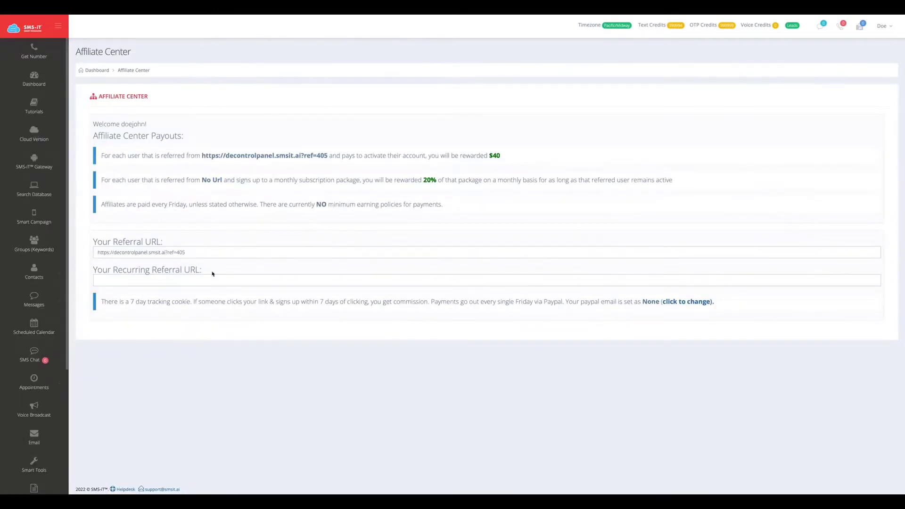
{"action": "left_click", "coordinate": [218, 256]}
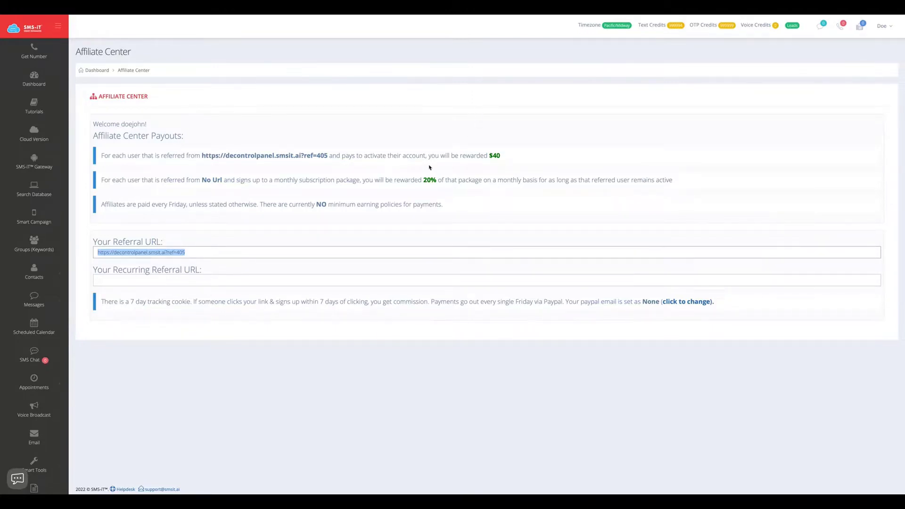
{"action": "left_click_drag", "start_coordinate": [423, 179], "coordinate": [443, 180]}
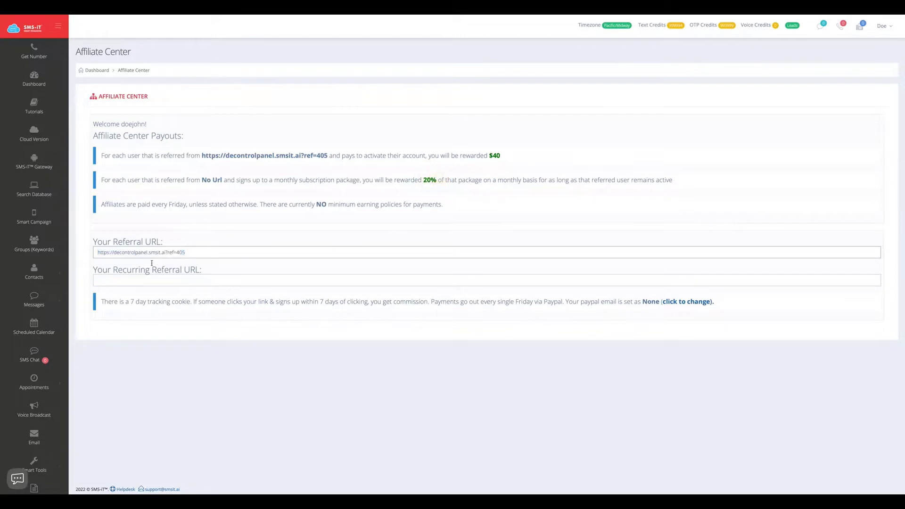
Open the Referrals page under Affiliates and review its table of referral records.
{"action": "scroll", "coordinate": [16, 329], "scroll_direction": "down", "scroll_amount": 4}
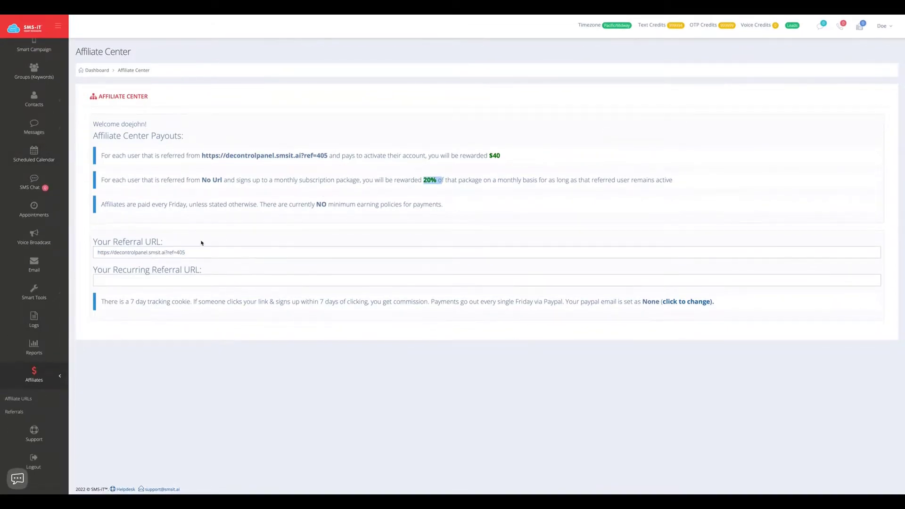
{"action": "left_click", "coordinate": [14, 412]}
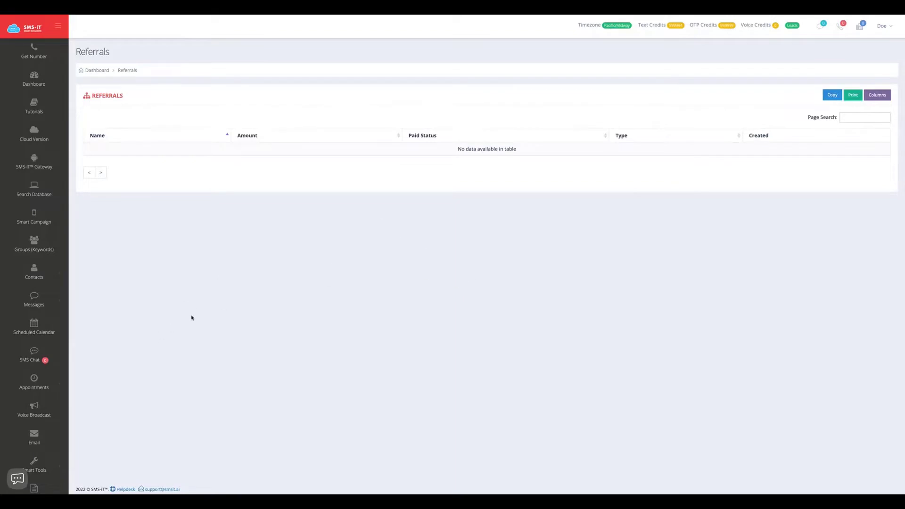
{"action": "scroll", "coordinate": [23, 375], "scroll_direction": "down", "scroll_amount": 4}
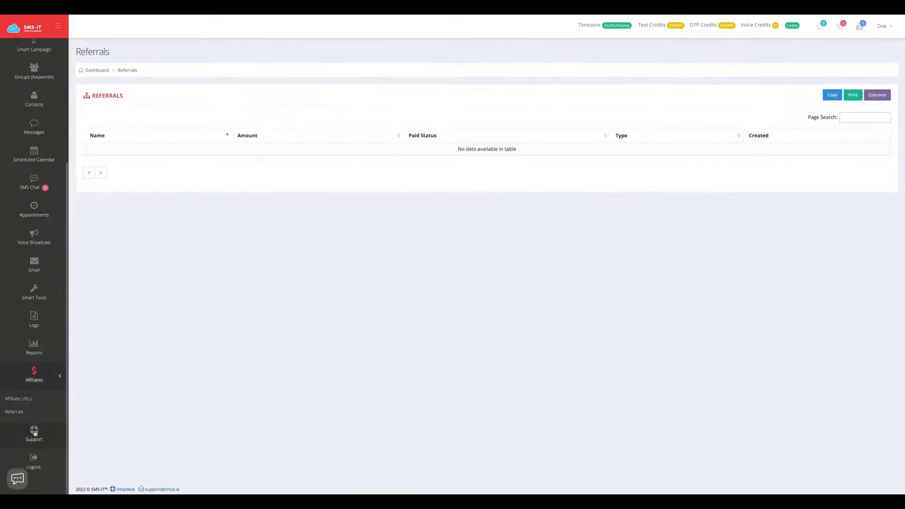
Return to the Dashboard and close the gateway configuration notice without dismissing it permanently.
{"action": "scroll", "coordinate": [55, 292], "scroll_direction": "up", "scroll_amount": 4}
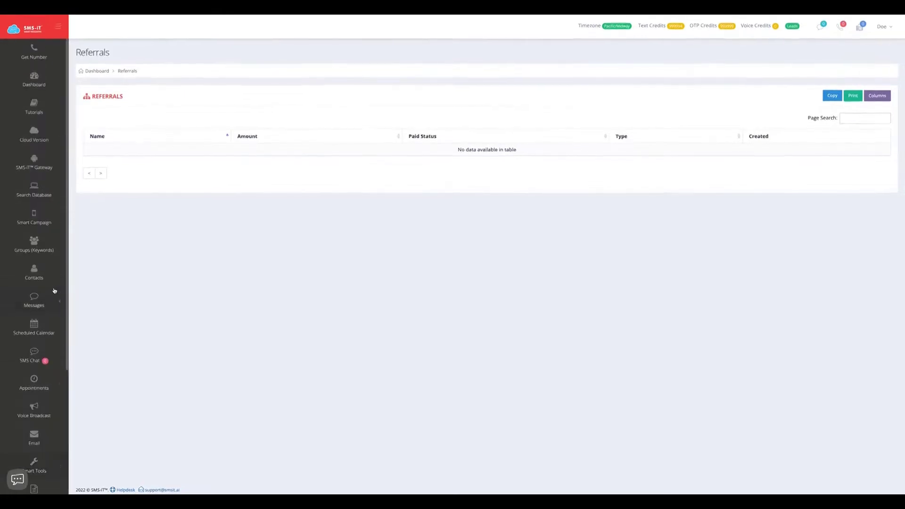
{"action": "scroll", "coordinate": [27, 74], "scroll_direction": "down", "scroll_amount": 1}
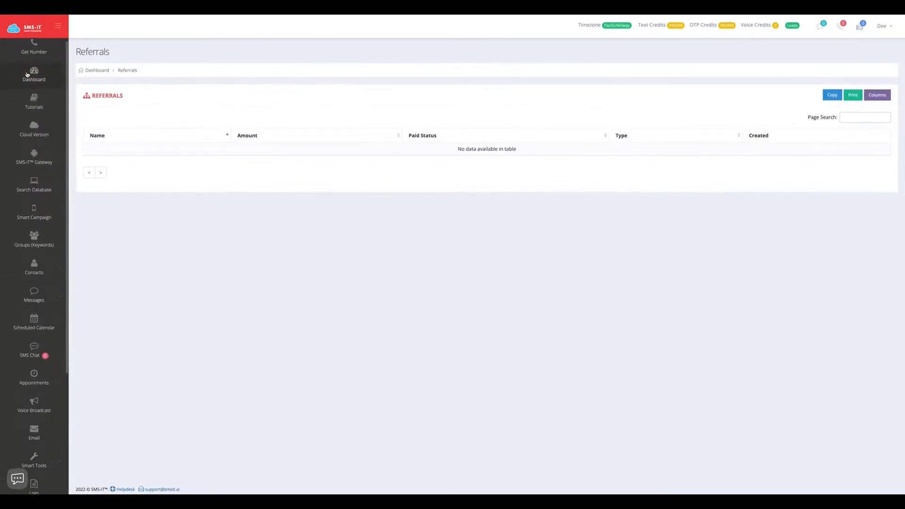
{"action": "left_click", "coordinate": [27, 74]}
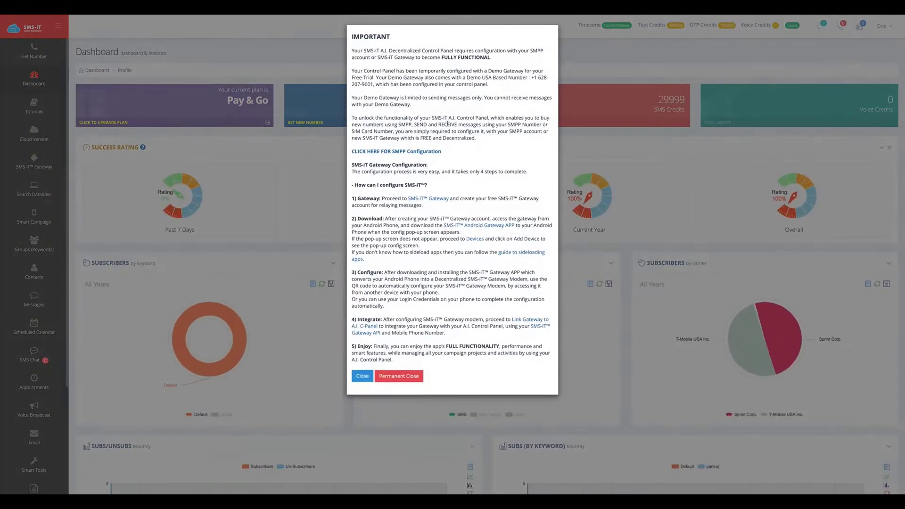
{"action": "left_click", "coordinate": [362, 376]}
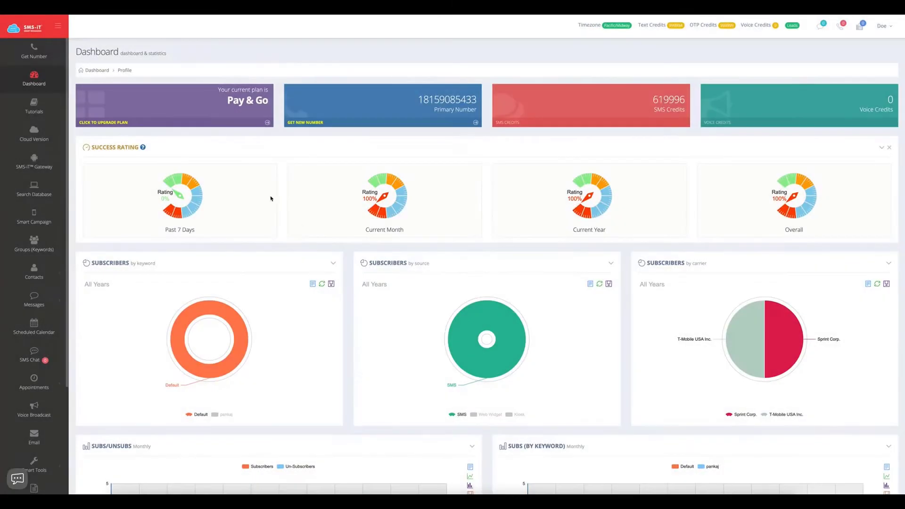
Open the plan upgrade options, review the Monthly and OTC packages from Starter to Mega, and close them without purchasing.
{"action": "left_click", "coordinate": [121, 124]}
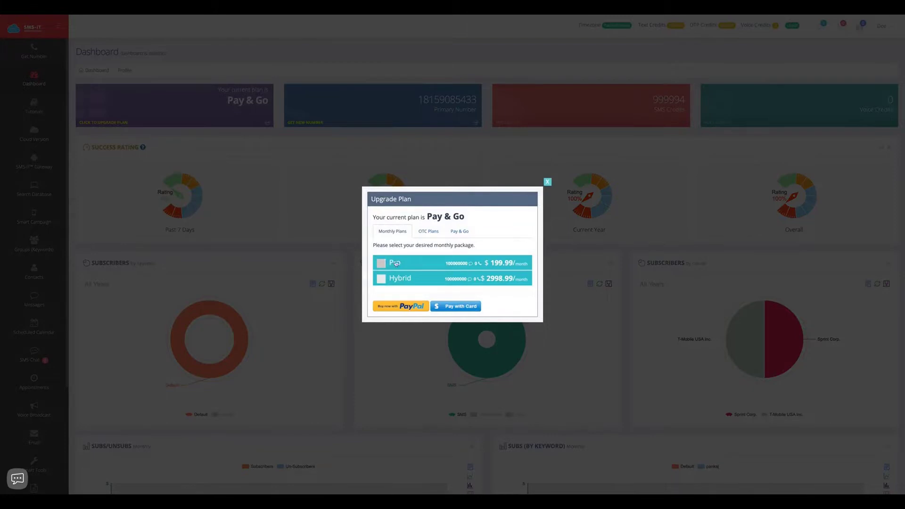
{"action": "left_click", "coordinate": [381, 262]}
{"action": "left_click", "coordinate": [429, 231]}
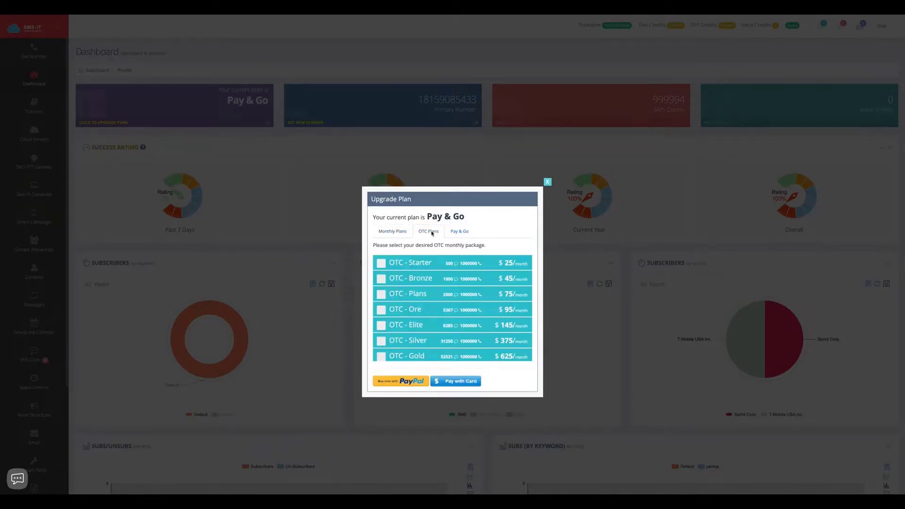
{"action": "scroll", "coordinate": [450, 340], "scroll_direction": "down", "scroll_amount": 1}
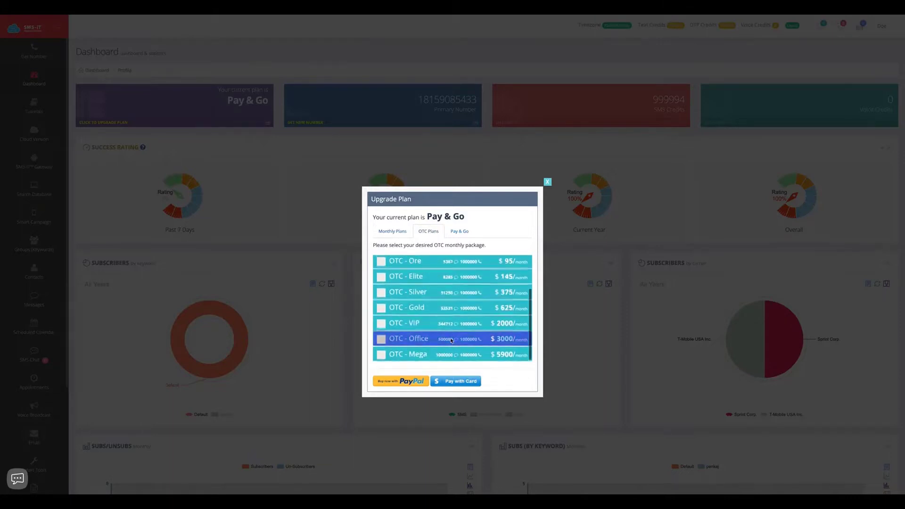
{"action": "scroll", "coordinate": [451, 340], "scroll_direction": "up", "scroll_amount": 1}
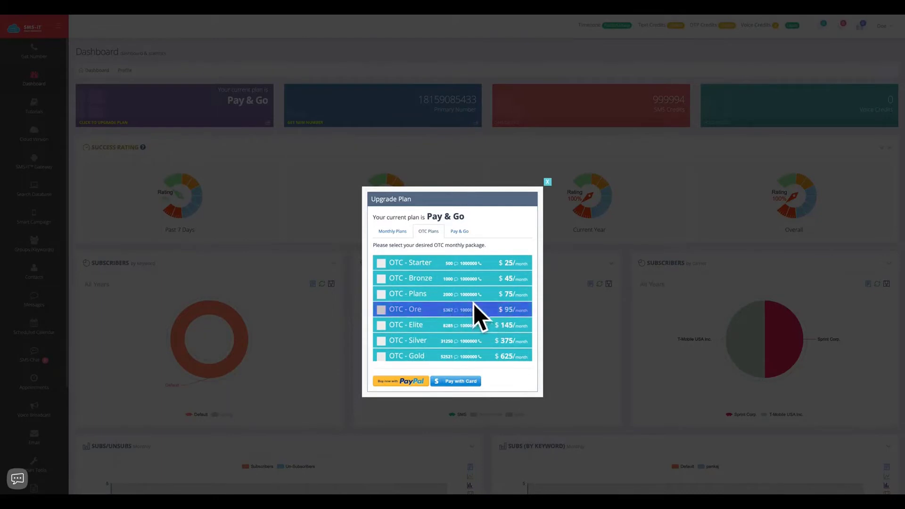
{"action": "scroll", "coordinate": [475, 320], "scroll_direction": "down", "scroll_amount": 3}
{"action": "scroll", "coordinate": [475, 320], "scroll_direction": "up", "scroll_amount": 3}
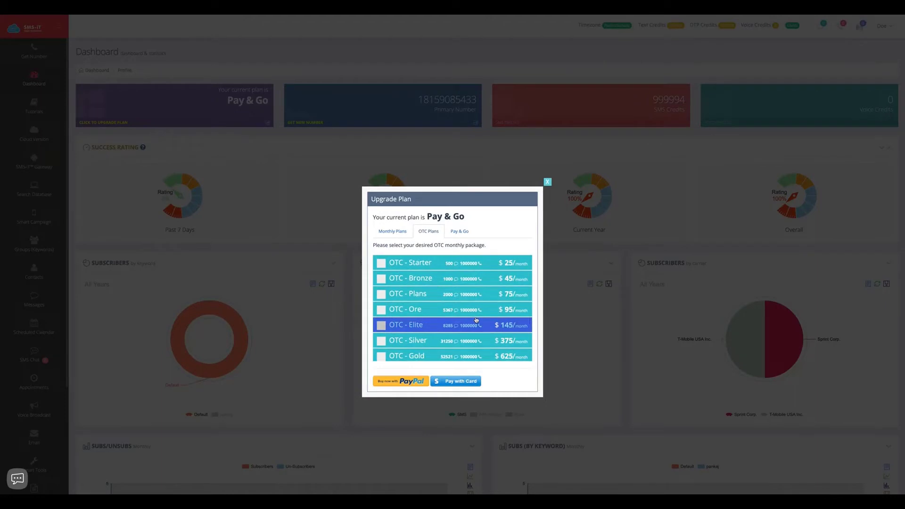
{"action": "left_click", "coordinate": [547, 183]}
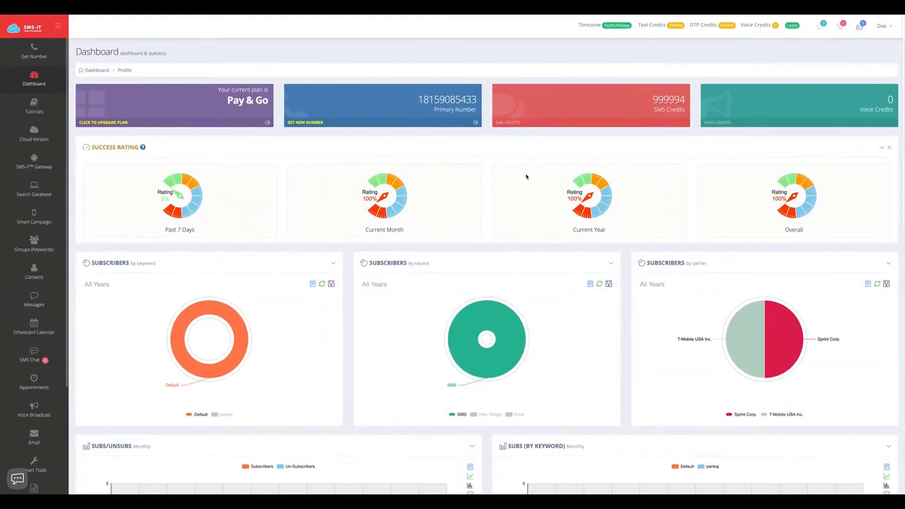
Look over the Dashboard's success ratings, subscriber charts, message statistics, credit packages and referred users.
{"action": "scroll", "coordinate": [267, 269], "scroll_direction": "down", "scroll_amount": 10}
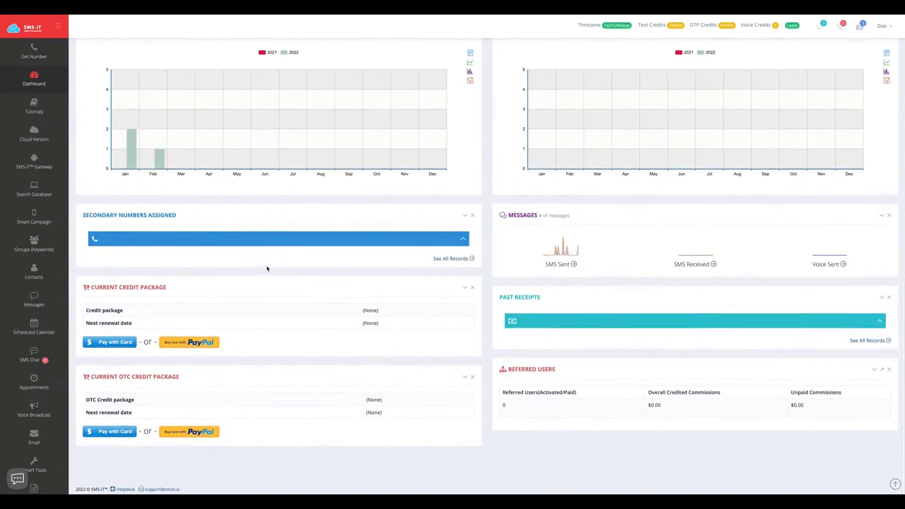
{"action": "scroll", "coordinate": [374, 260], "scroll_direction": "up", "scroll_amount": 10}
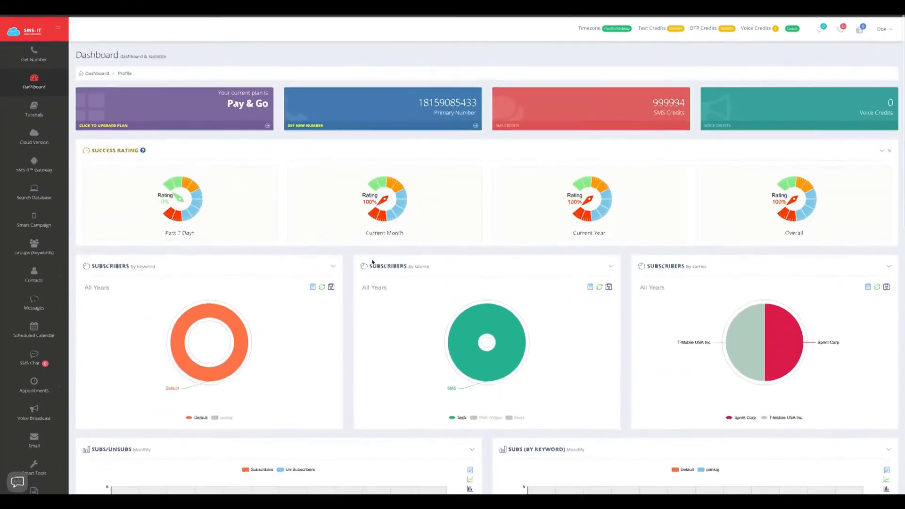
{"action": "scroll", "coordinate": [365, 262], "scroll_direction": "down", "scroll_amount": 4}
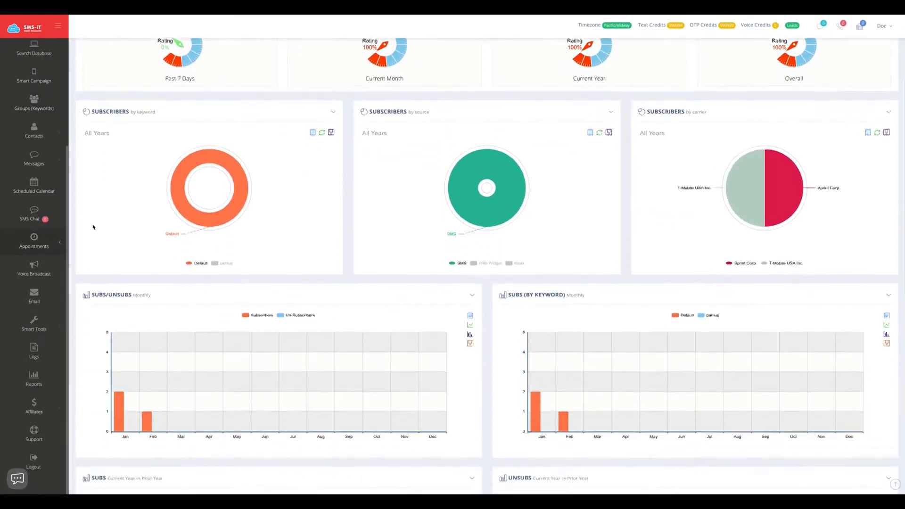
{"action": "scroll", "coordinate": [404, 258], "scroll_direction": "down", "scroll_amount": 3}
{"action": "scroll", "coordinate": [410, 258], "scroll_direction": "up", "scroll_amount": 7}
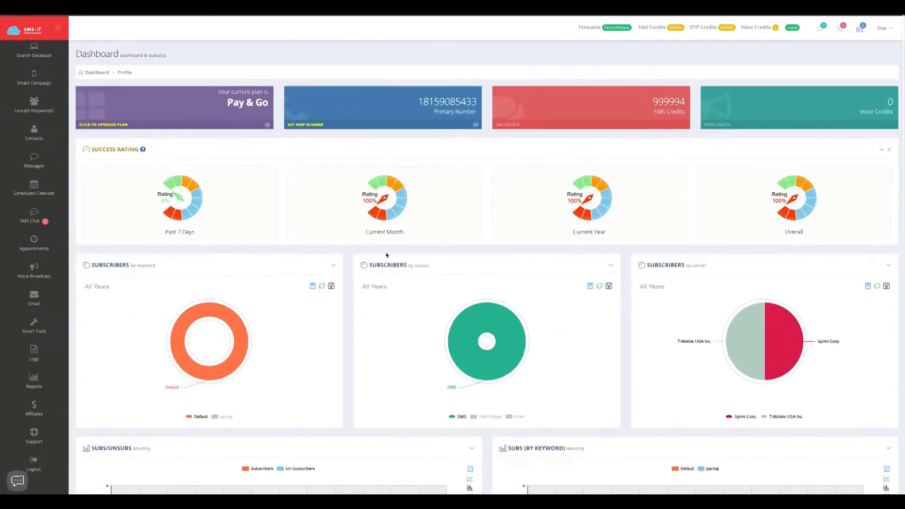